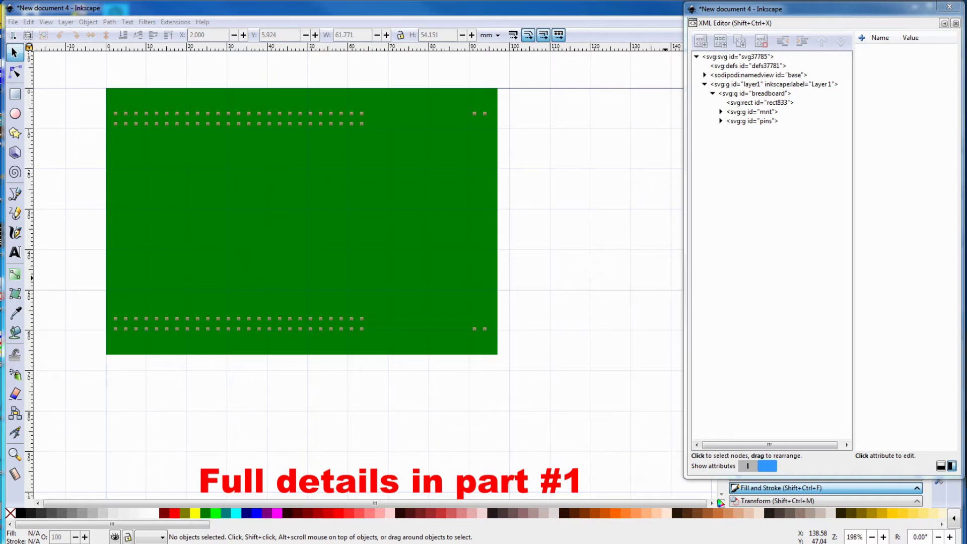
Ungroup the breadboard group, then undo the ungrouping
left_click(750, 94)
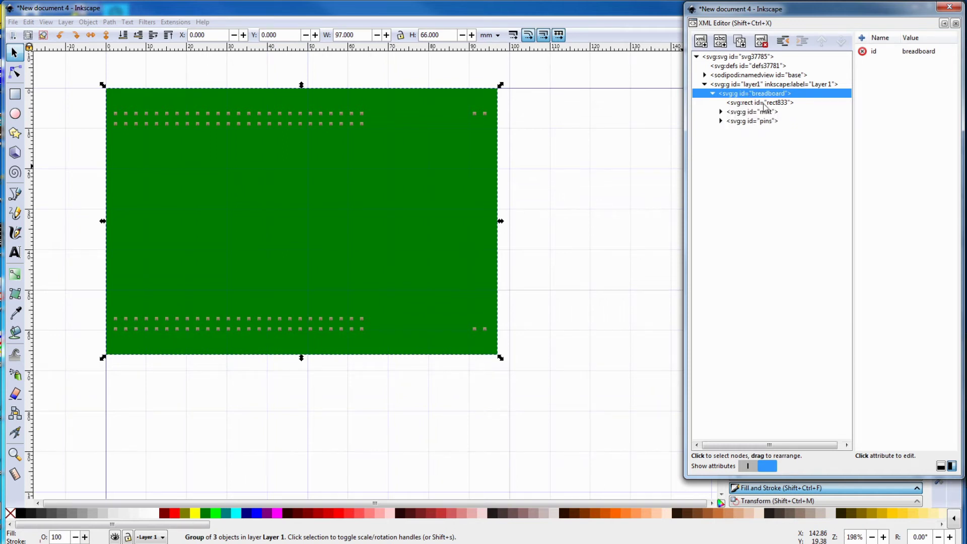
left_click(88, 22)
left_click(184, 128)
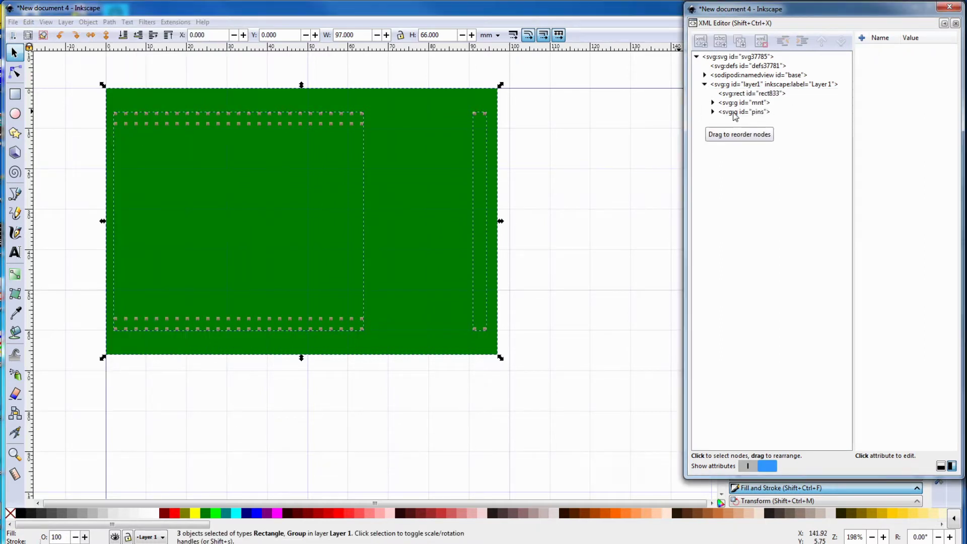
key("ctrl+z")
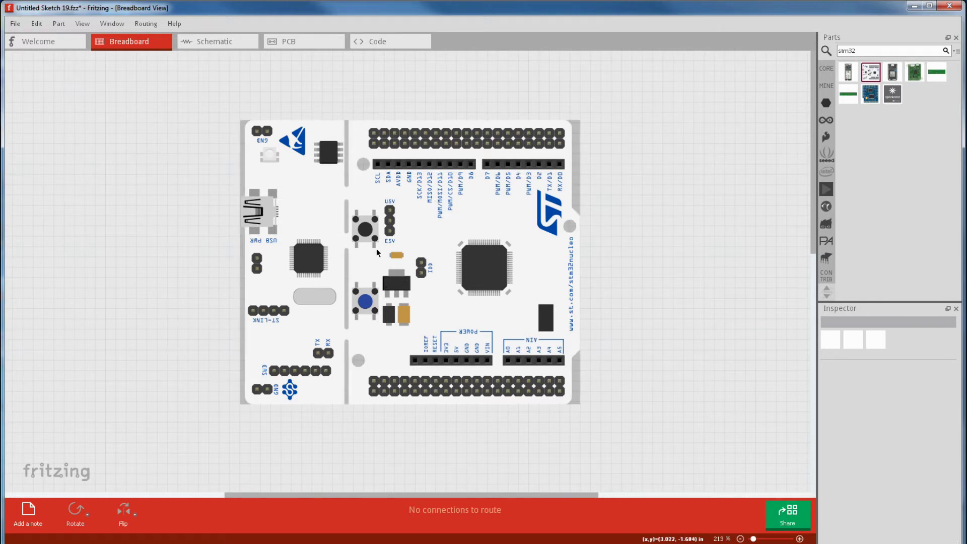
Open the Nucleo board in the parts editor and show its breadboard SVG in its folder
right_click(366, 224)
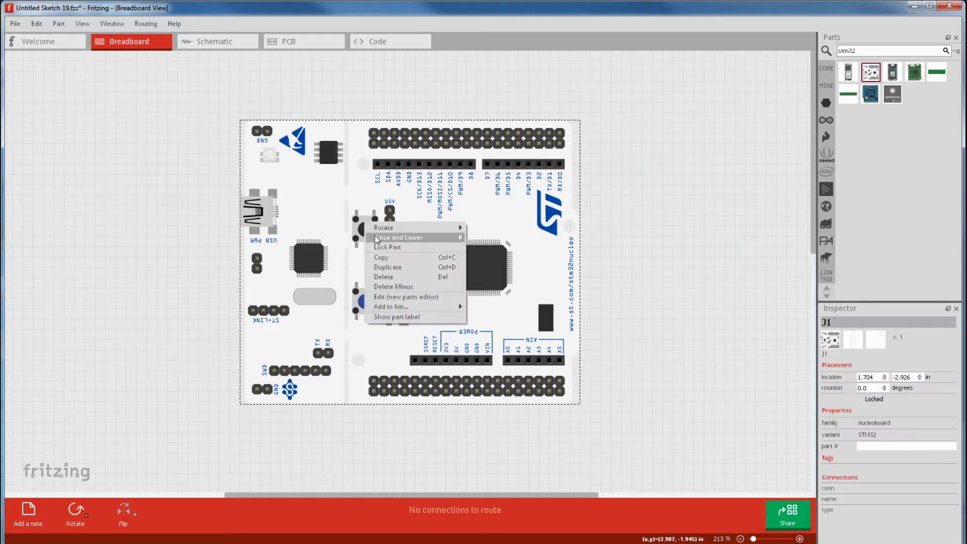
left_click(388, 295)
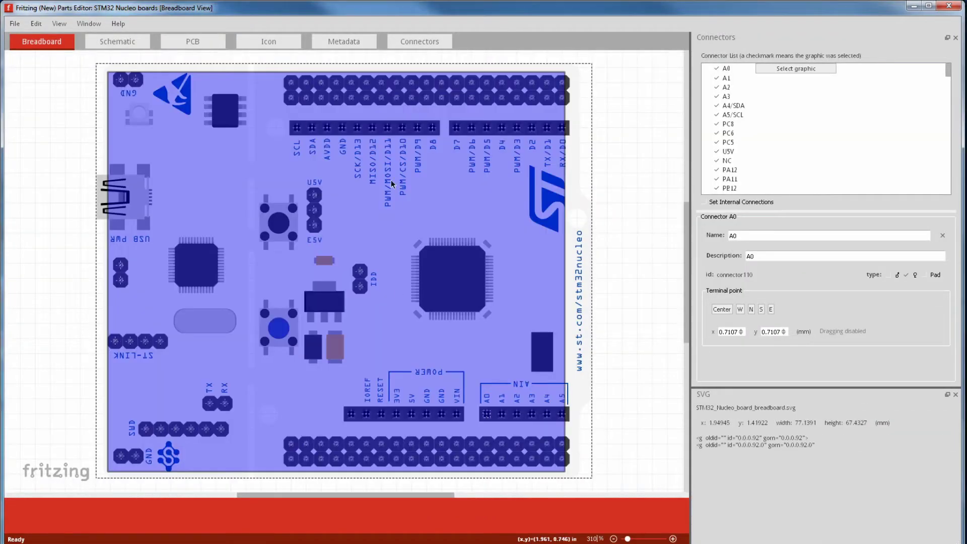
left_click(14, 24)
left_click(33, 126)
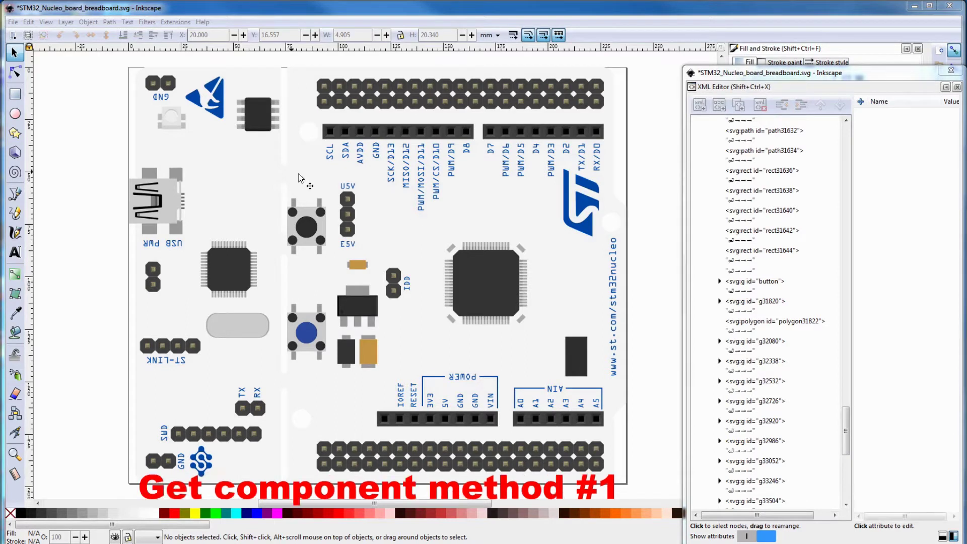
key("n")
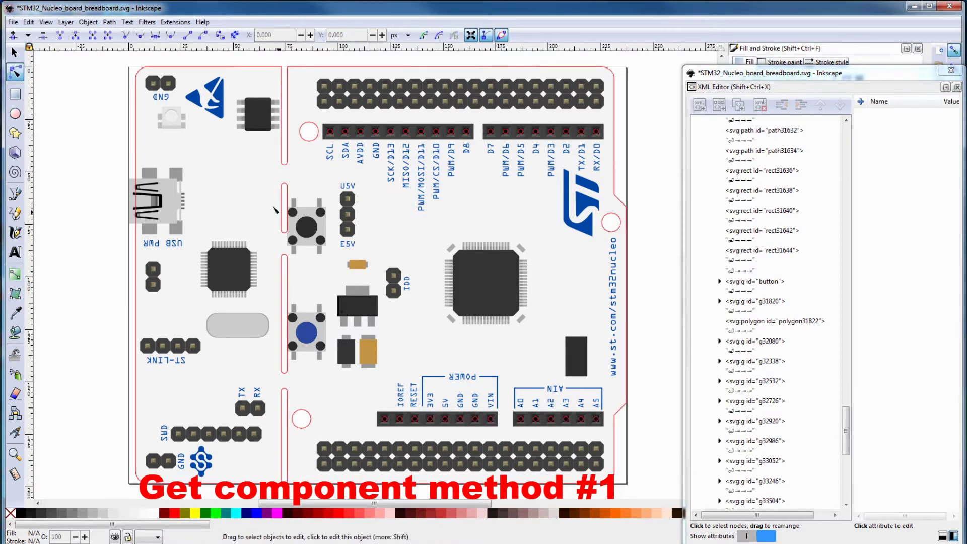
left_click(302, 230)
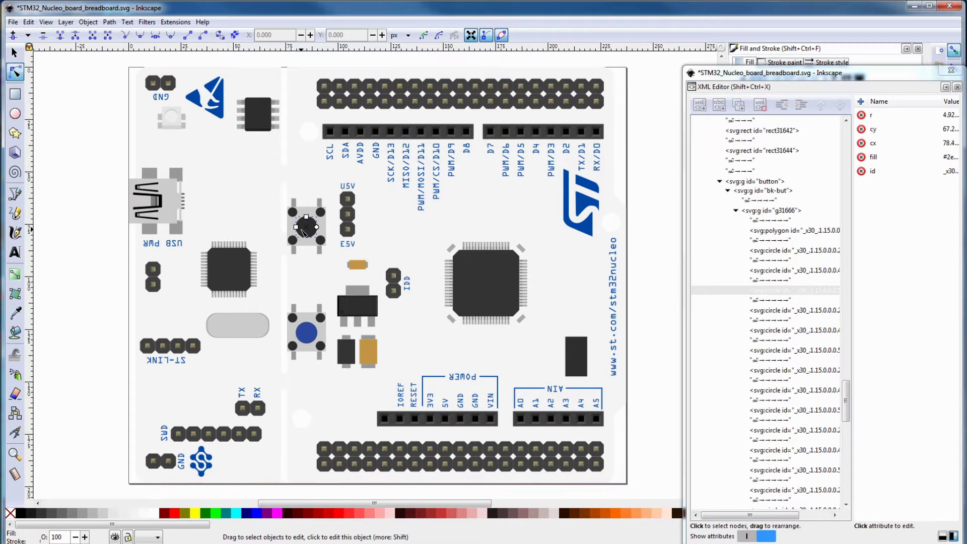
left_click(784, 292)
left_click(750, 182)
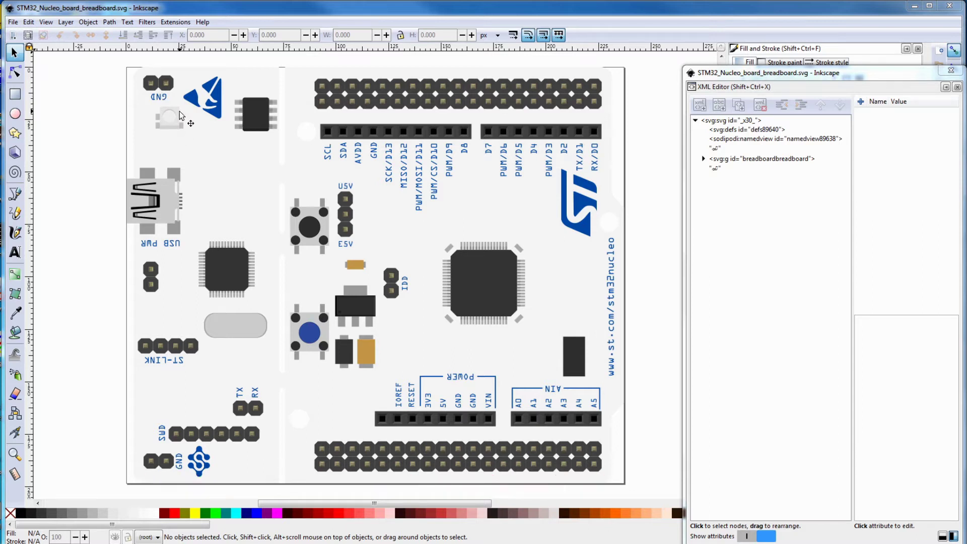
Ungroup the whole board drawing, then its 92-object and 52-object nested groups
key("ctrl+alt+v")
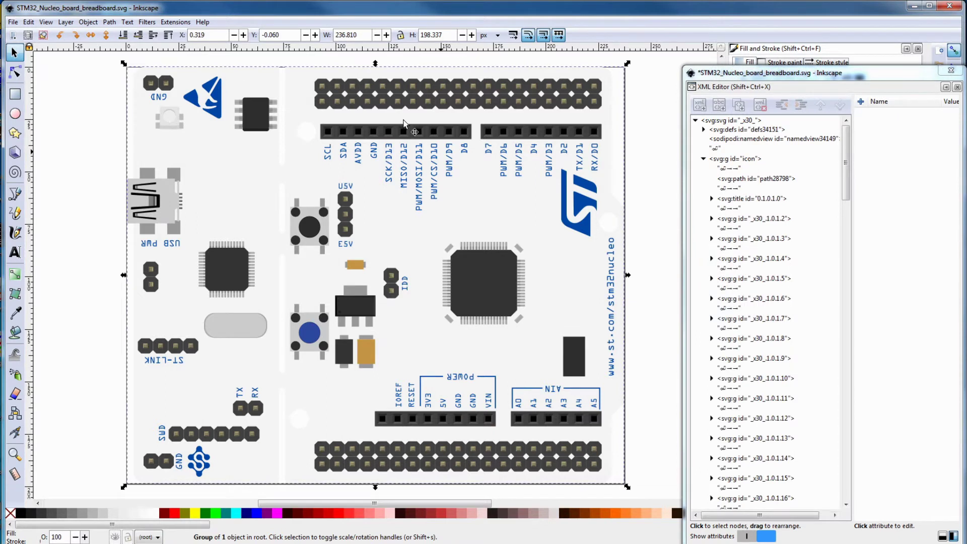
left_click(89, 21)
left_click(102, 130)
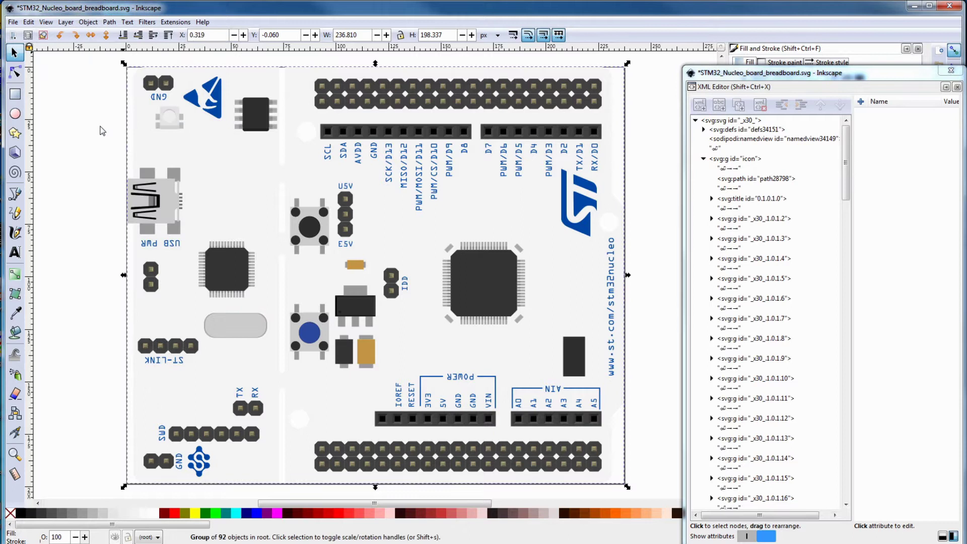
key("Escape")
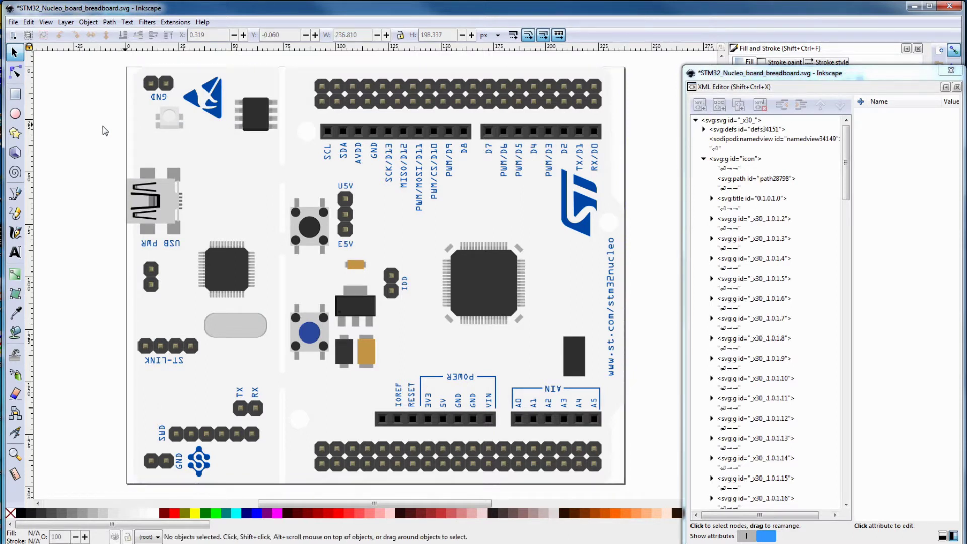
left_click(168, 124)
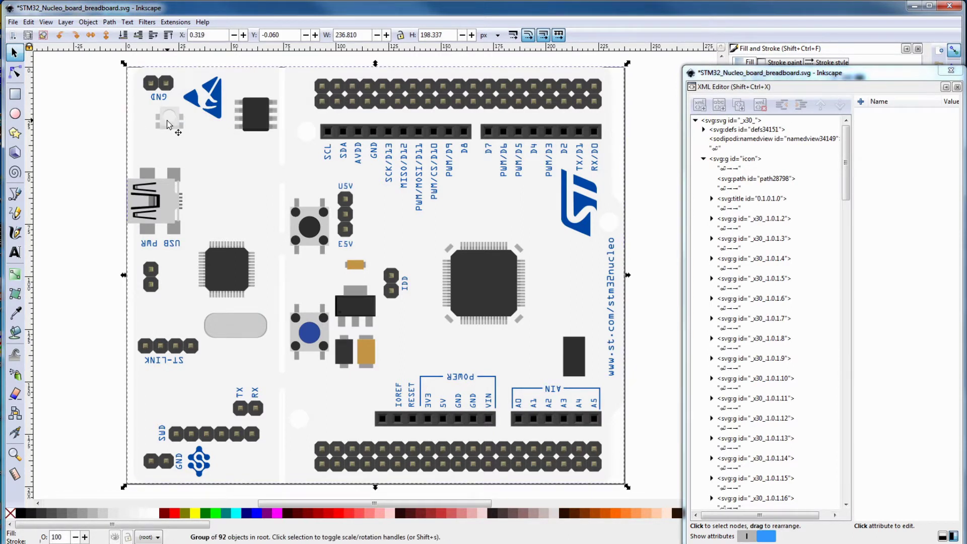
left_click(89, 22)
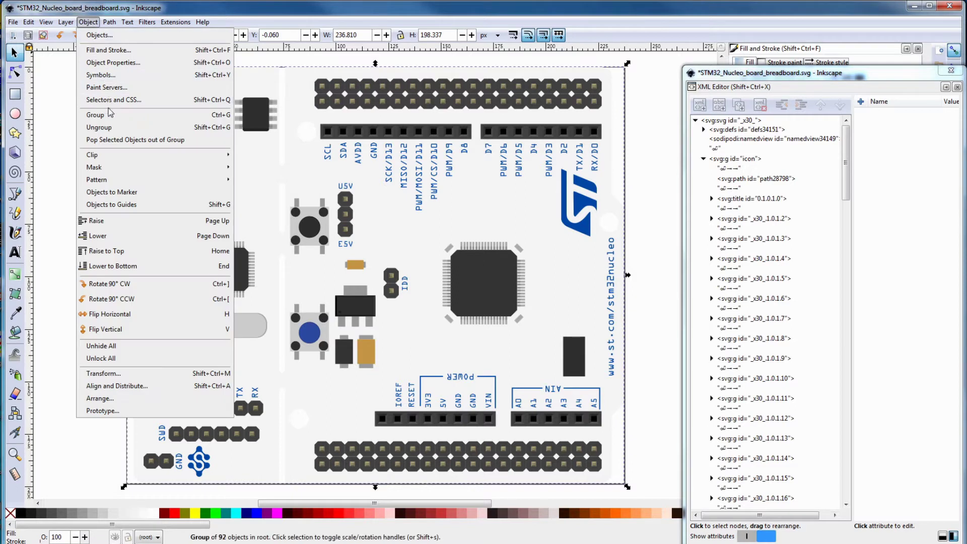
left_click(104, 127)
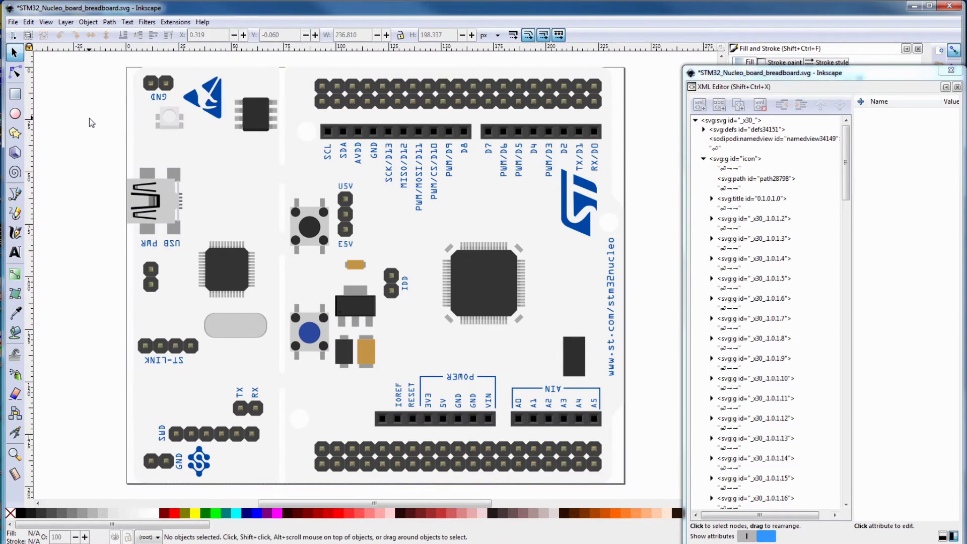
left_click(170, 123)
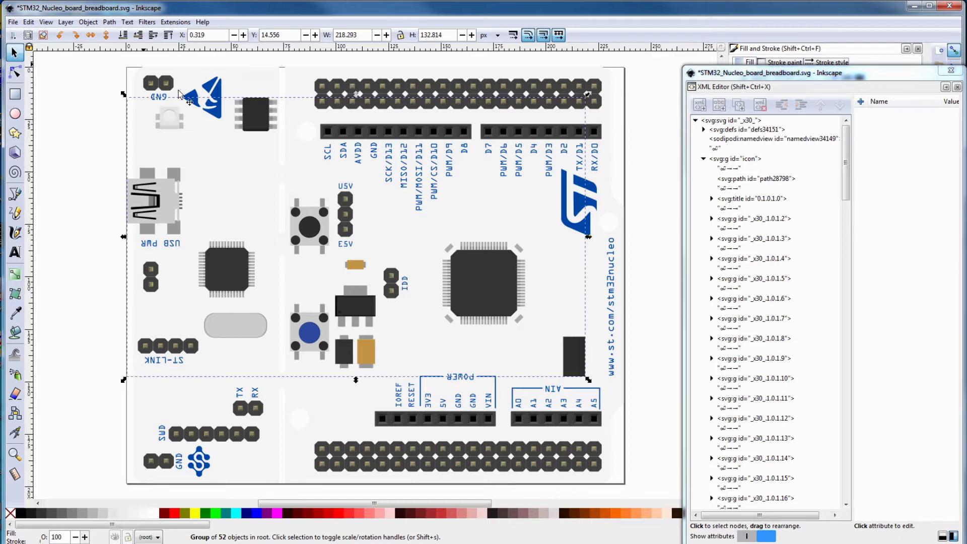
left_click(88, 22)
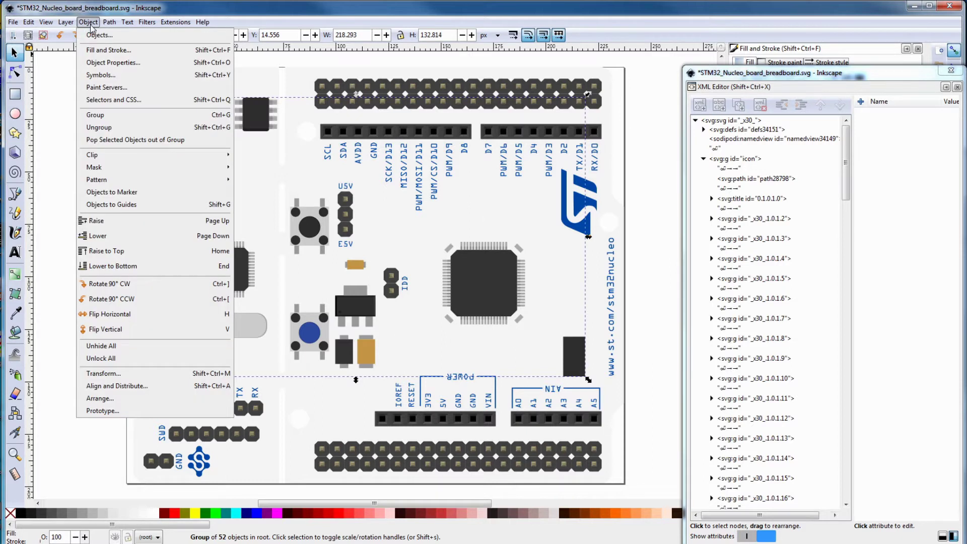
left_click(94, 129)
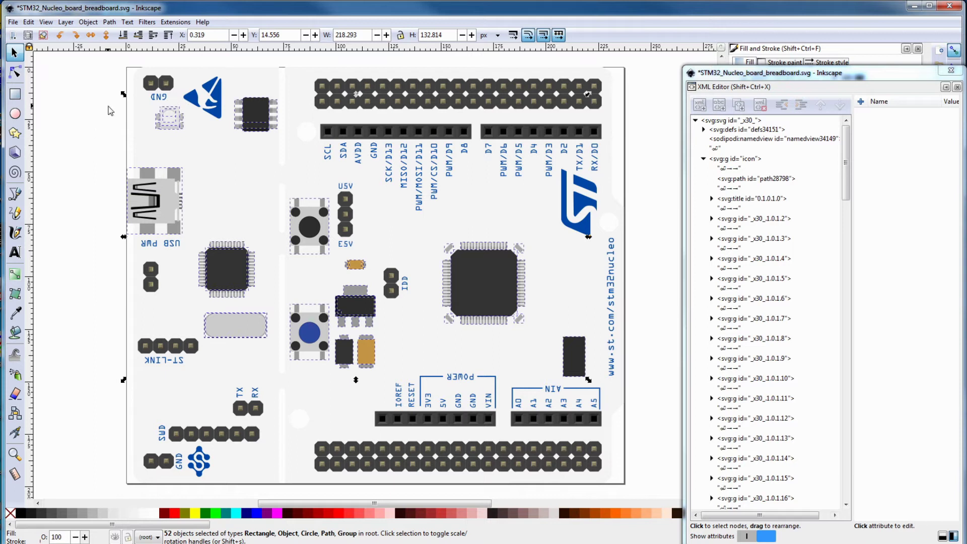
left_click(110, 110)
Group the eight white LED pieces and move the LED group left off the board
left_click_drag(108, 106, 189, 131)
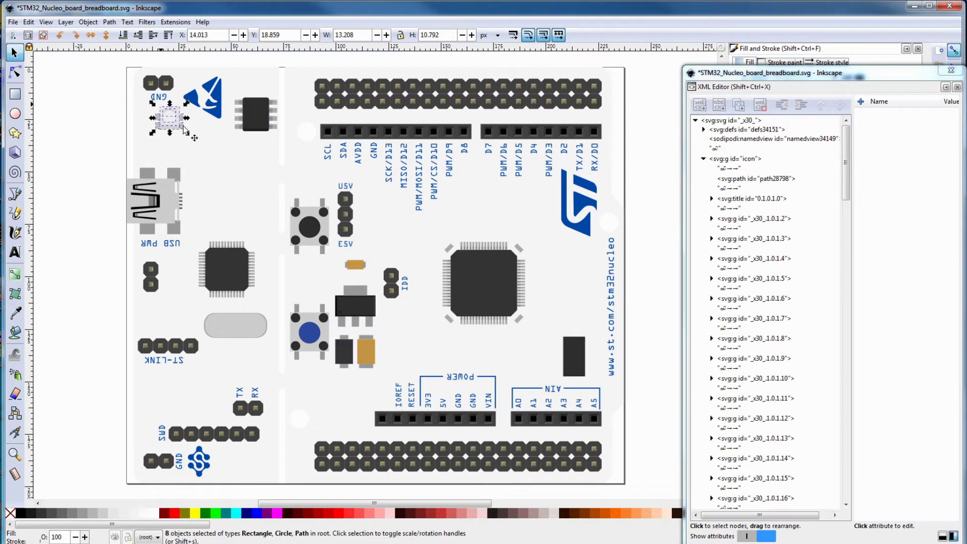
left_click(89, 23)
left_click(104, 116)
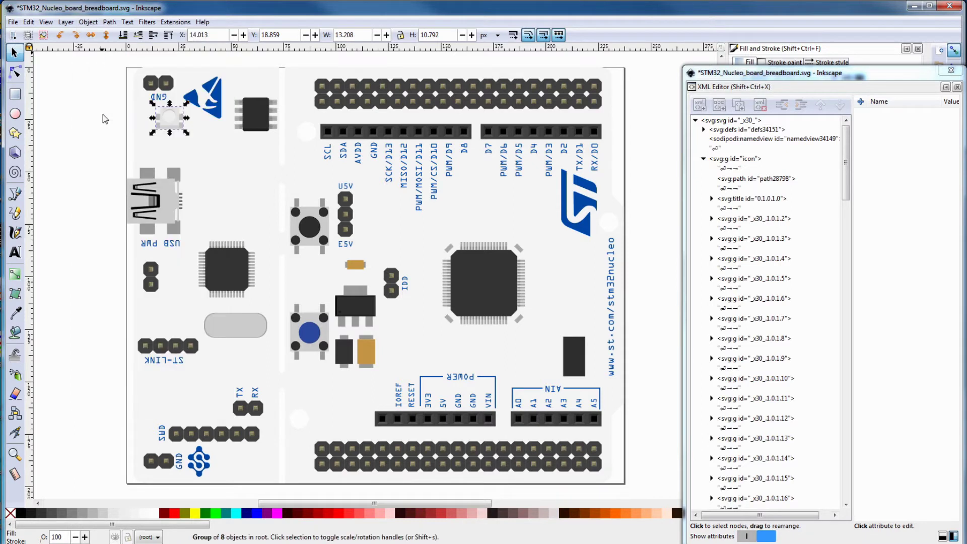
left_click_drag(159, 129, 83, 132)
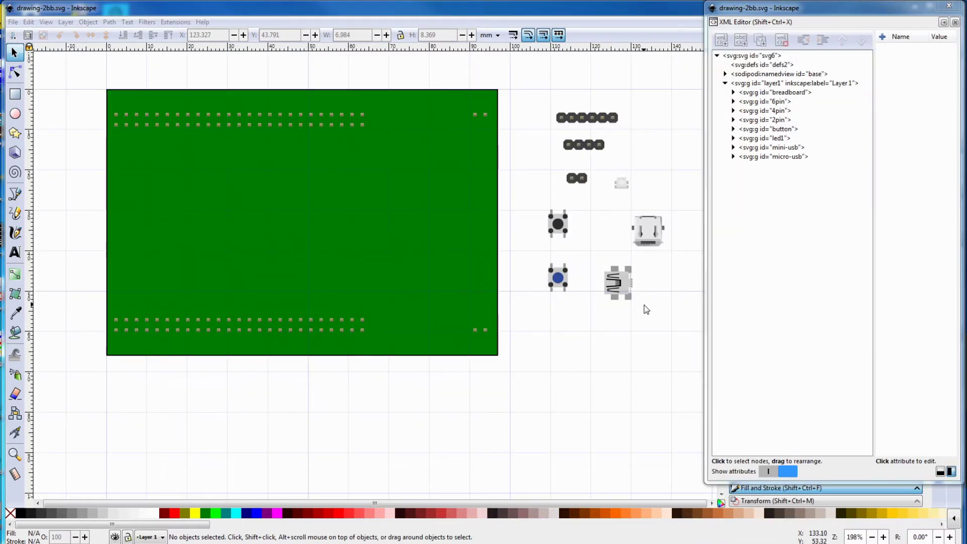
Resize the mini-usb connector group to 10 mm wide and 10 mm high
left_click(625, 285)
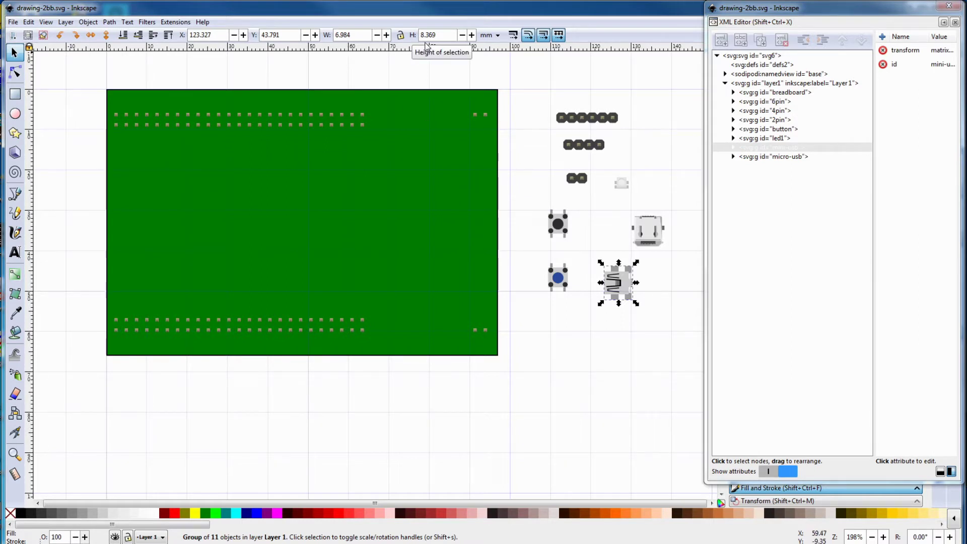
triple_click(352, 35)
type("10")
key("Tab")
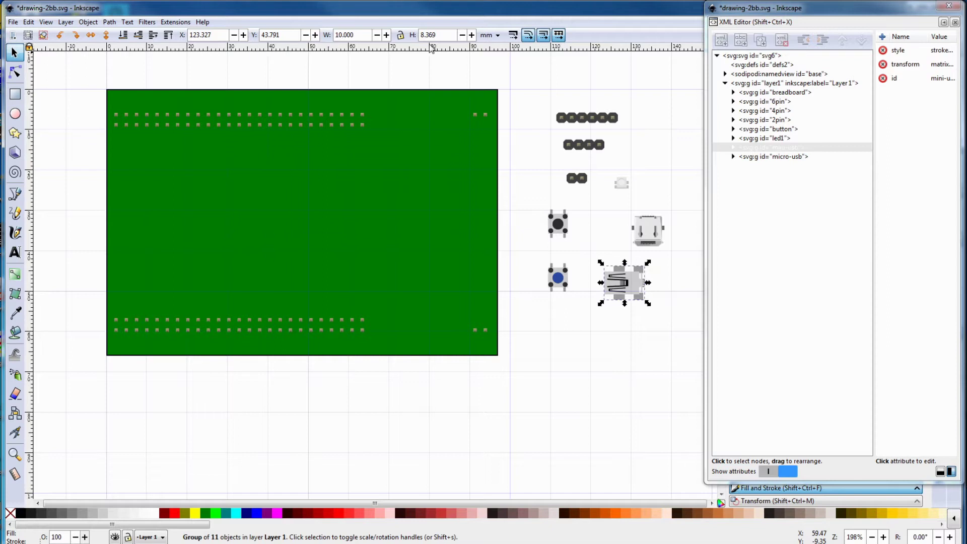
type("10")
key("Return")
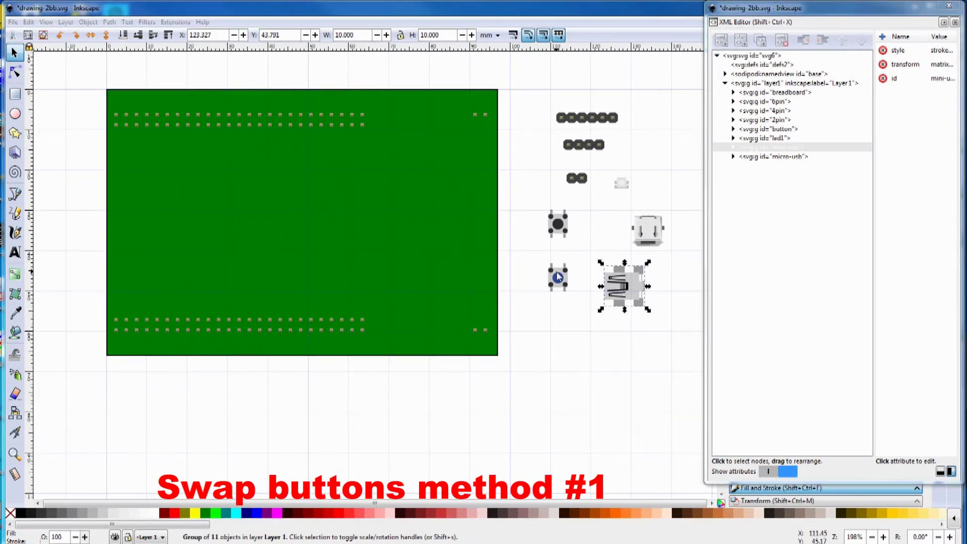
Rotate the two-button group 180° so the blue button is on top, then open the XML Editor
left_click(15, 72)
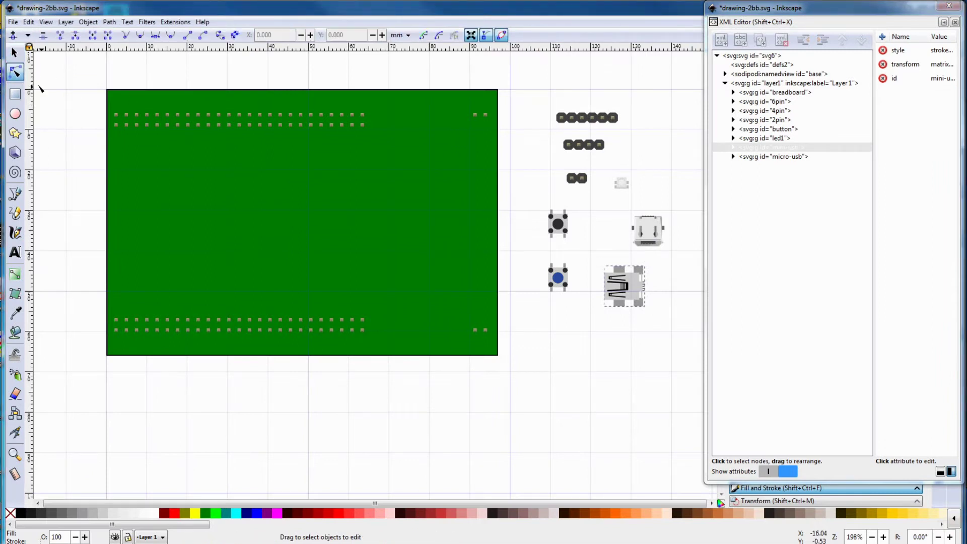
left_click(557, 223)
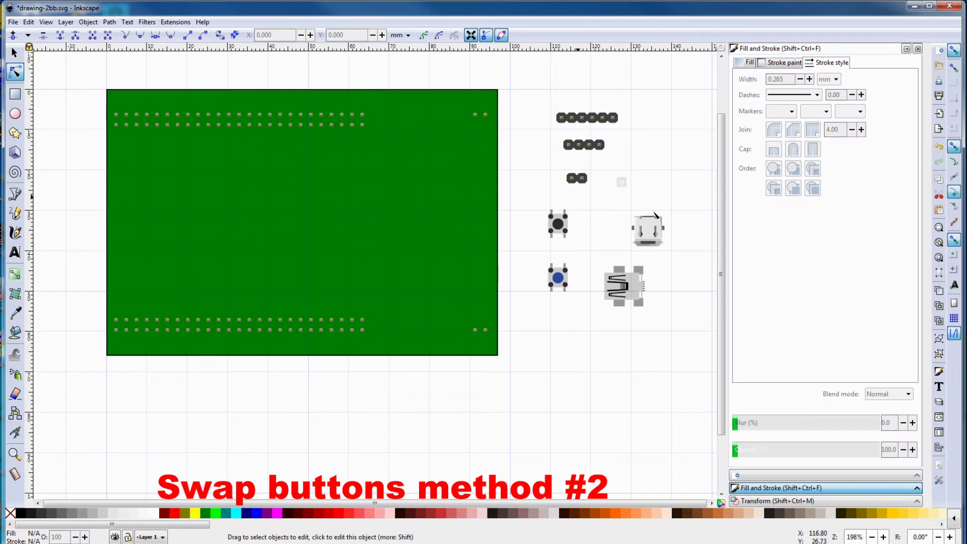
left_click(14, 52)
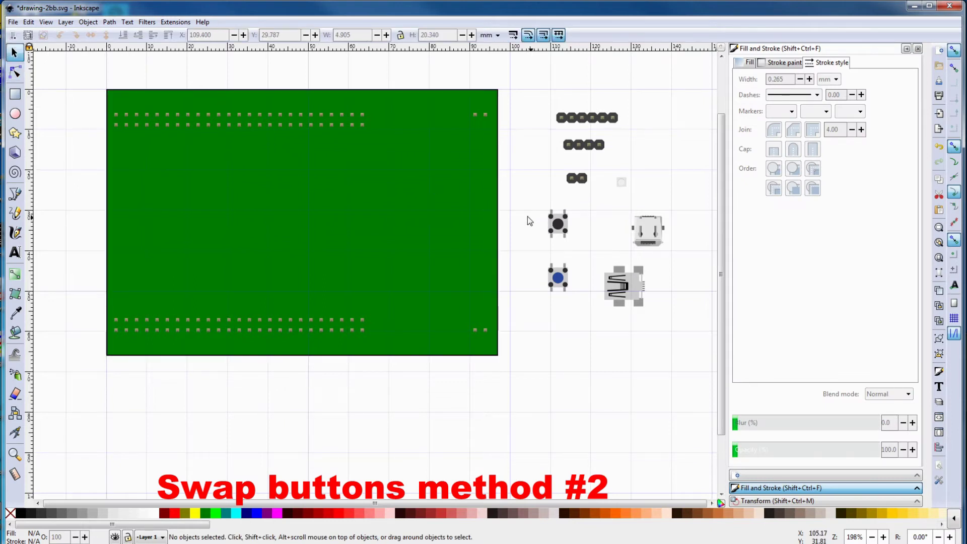
left_click(557, 223)
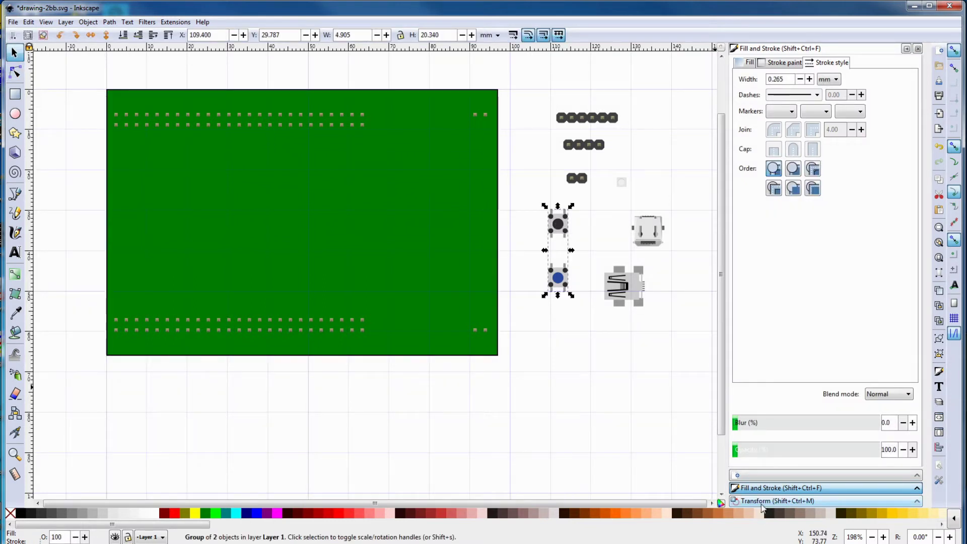
left_click(761, 501)
left_click(781, 63)
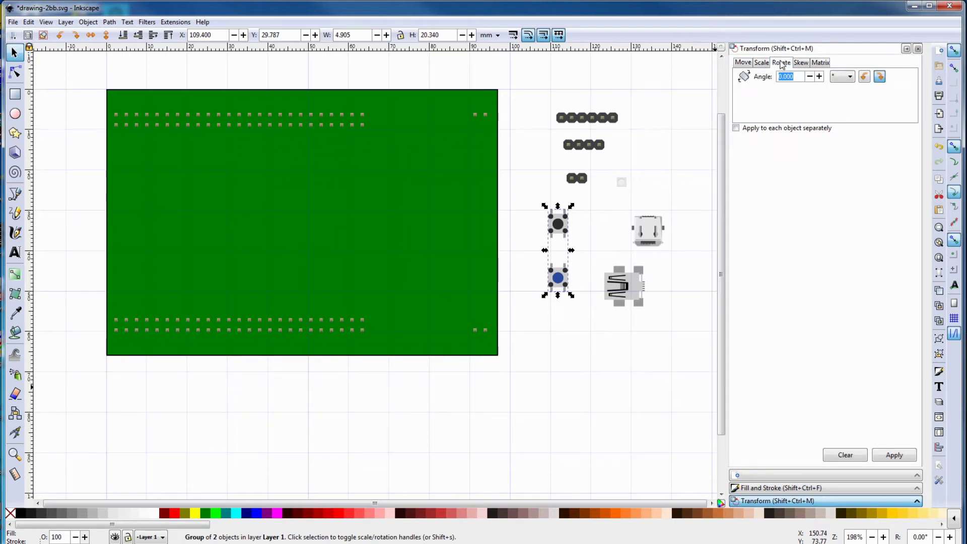
type("18")
left_click(894, 455)
key("Escape")
key("ctrl+shift+x")
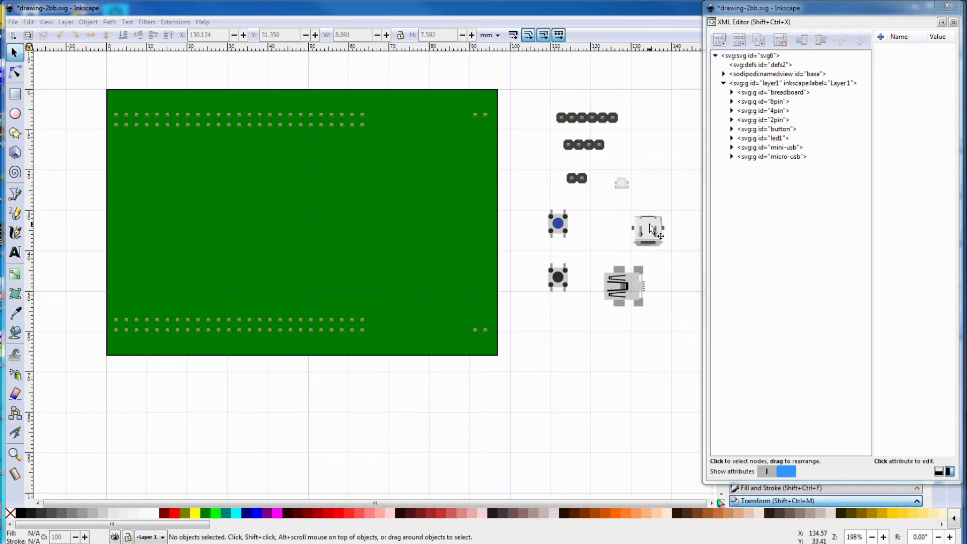
Delete the extra rectangles from the led1 group and move the USB connector onto the board's right edge
left_click(622, 189)
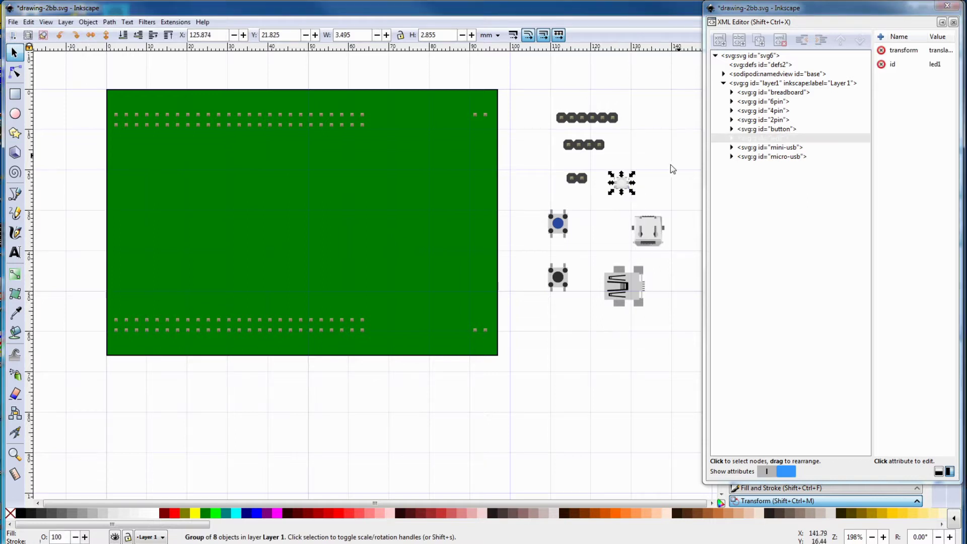
left_click(731, 138)
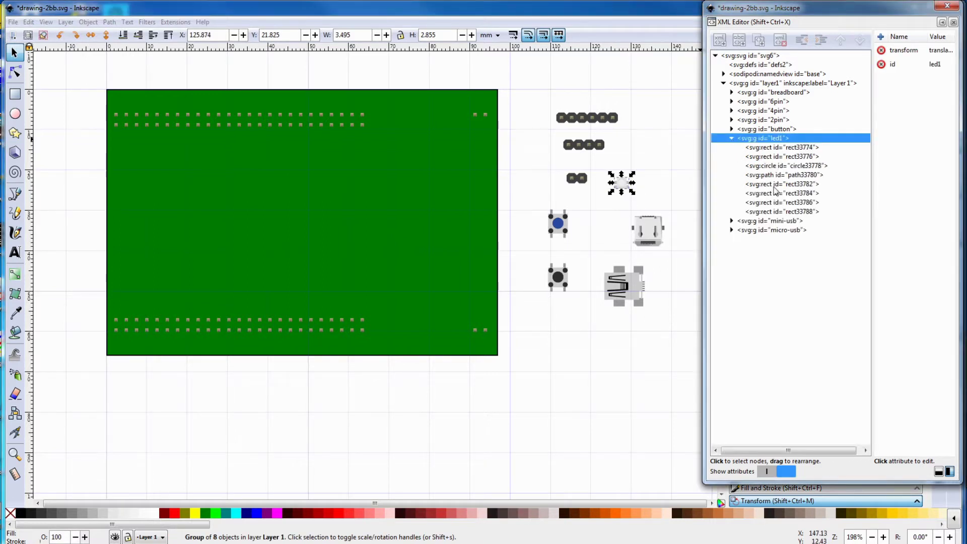
left_click(782, 212)
left_click(779, 39)
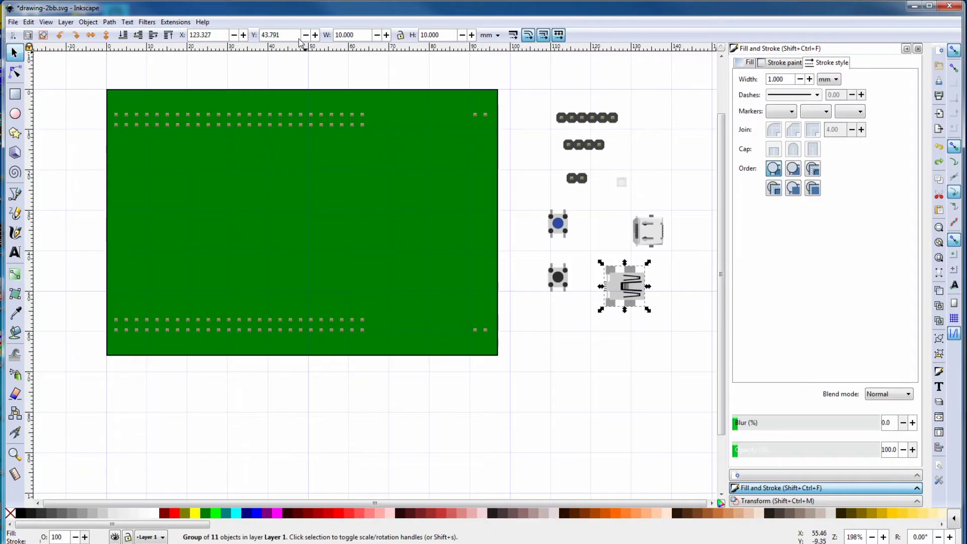
left_click(953, 50)
left_click_drag(624, 285, 487, 229)
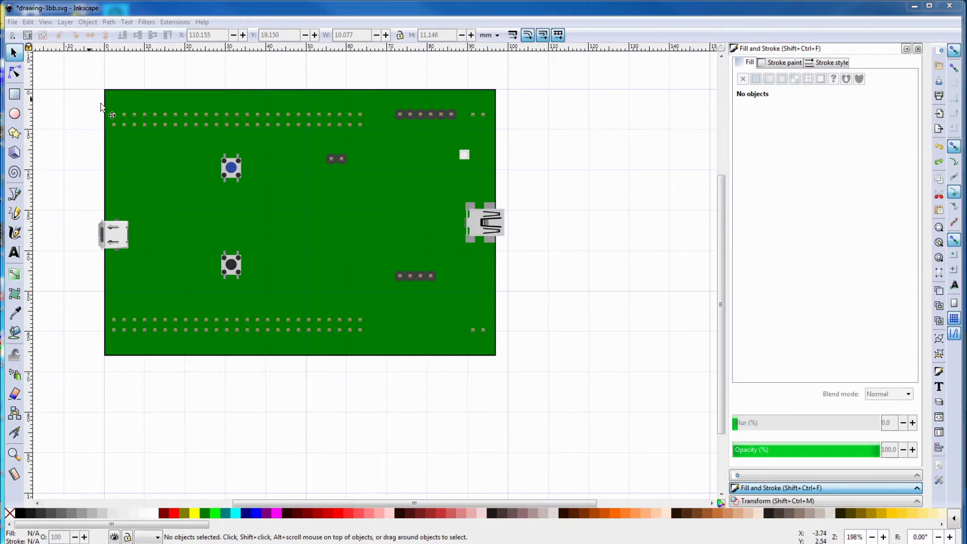
Draw a 15 mm square filled 70% gray with no outline beside the board
left_click(15, 94)
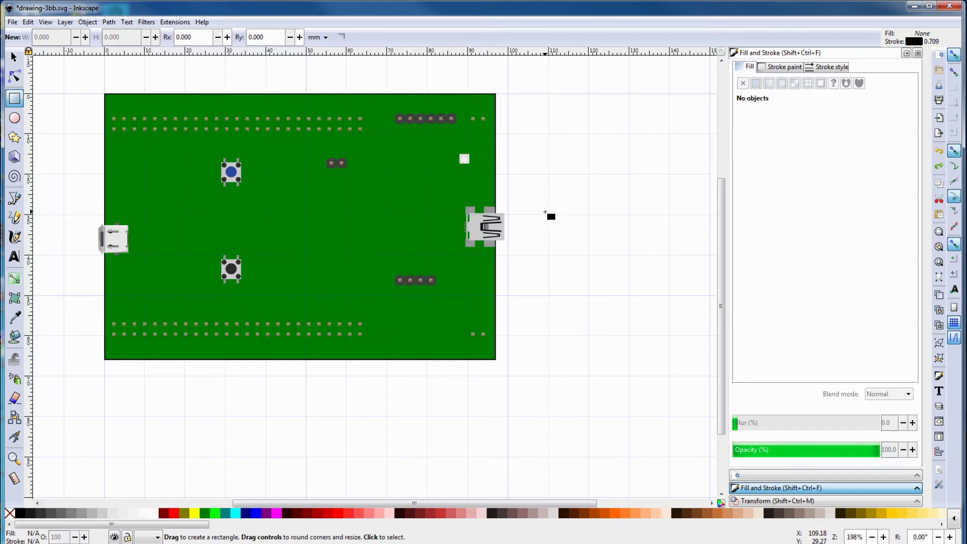
left_click_drag(548, 214, 592, 256)
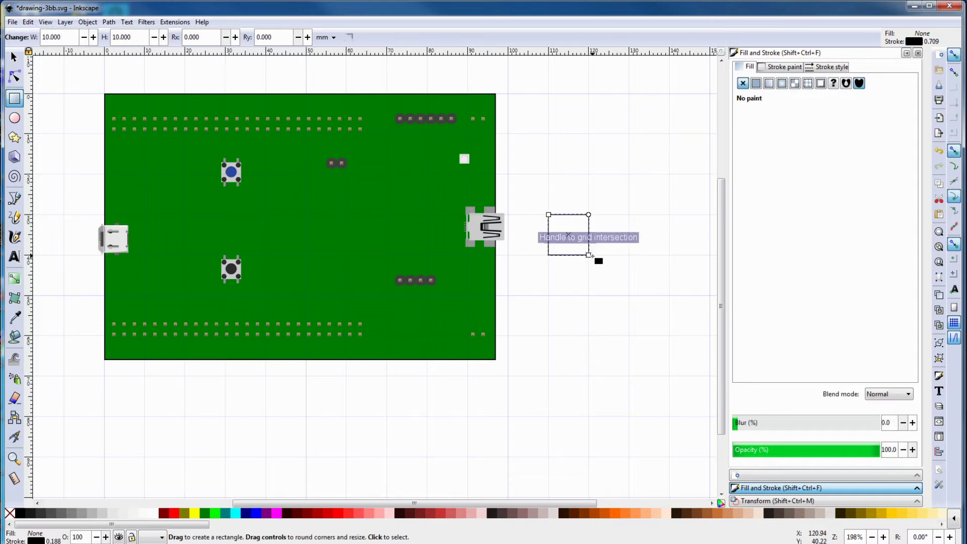
left_click(54, 513)
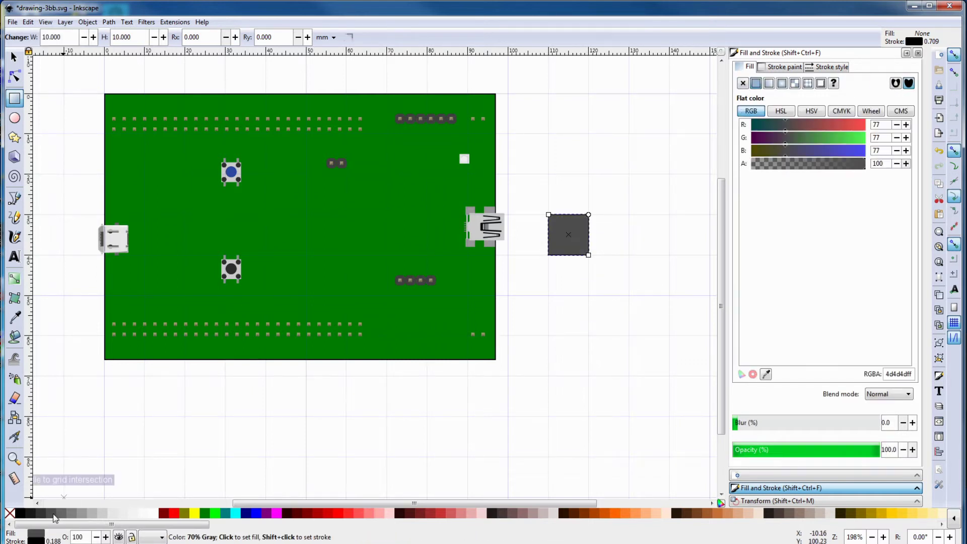
left_click(783, 67)
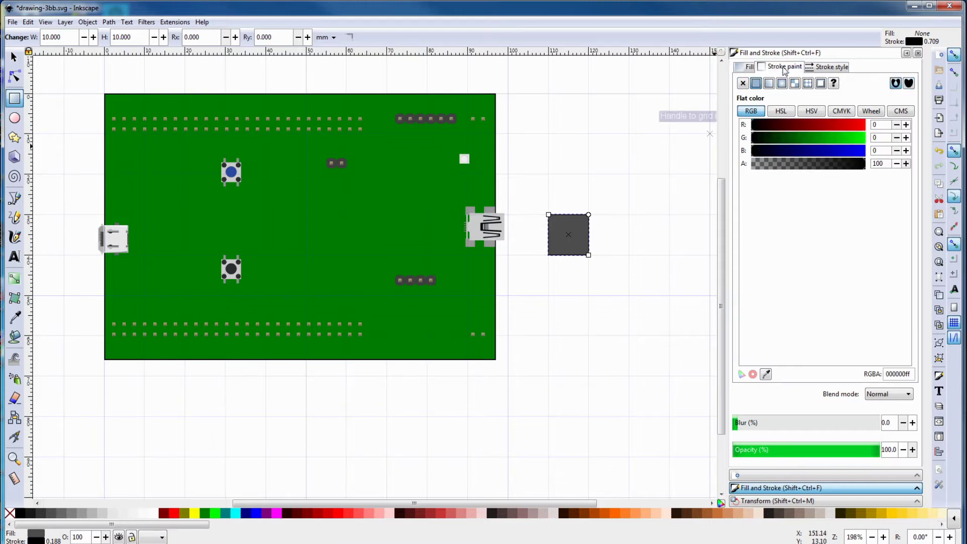
left_click(742, 83)
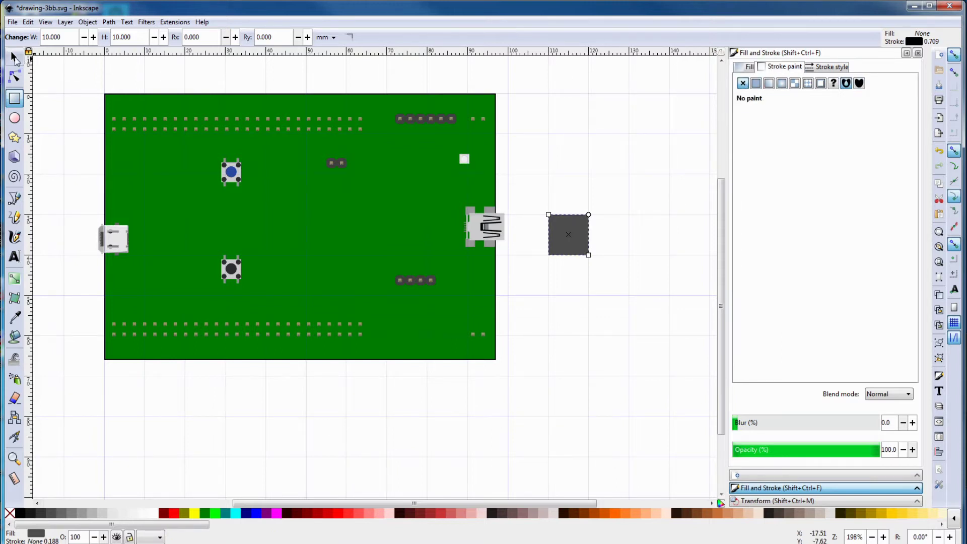
left_click(14, 57)
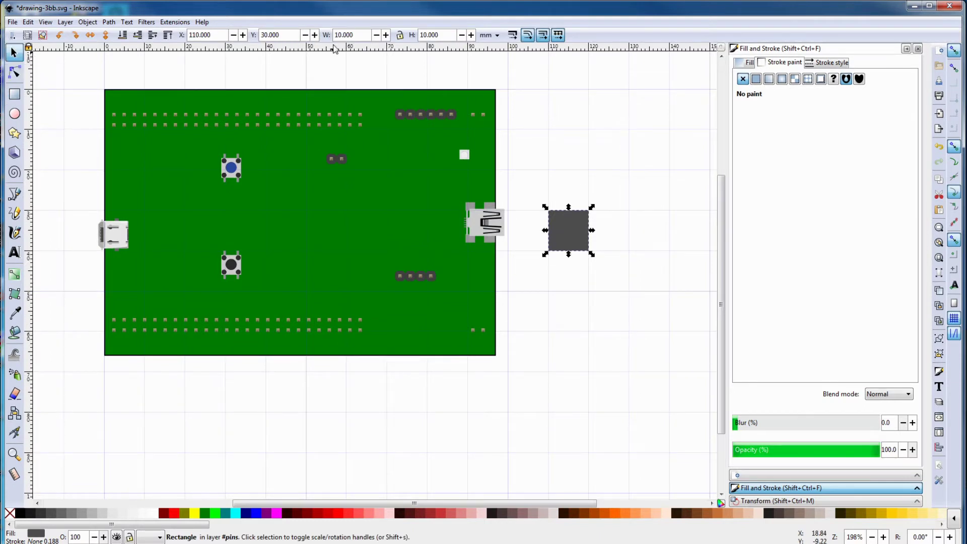
left_click(402, 38)
triple_click(446, 36)
type("15")
key("Return")
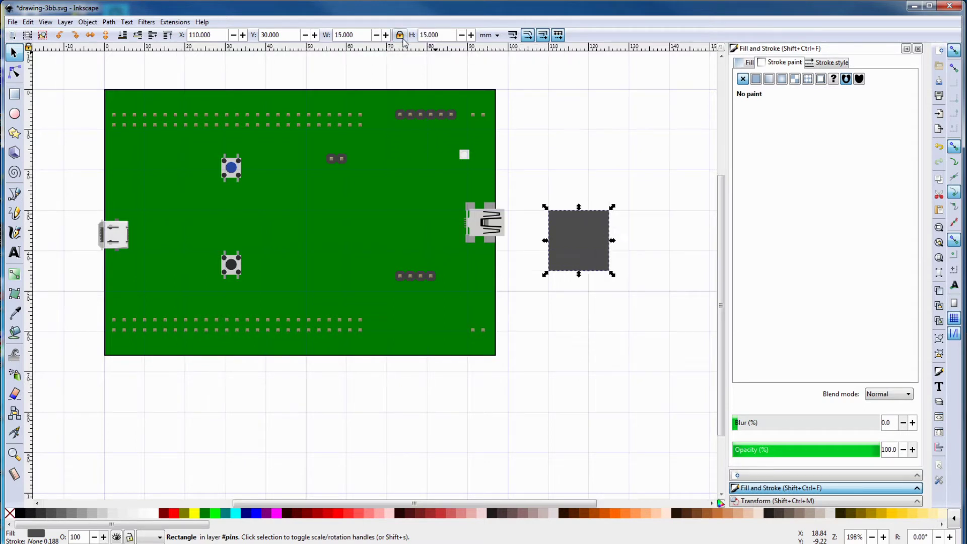
Duplicate the square, move the copy below the original, and shrink it to 8 mm
left_click(28, 22)
left_click(51, 172)
left_click_drag(570, 259, 587, 371)
triple_click(360, 34)
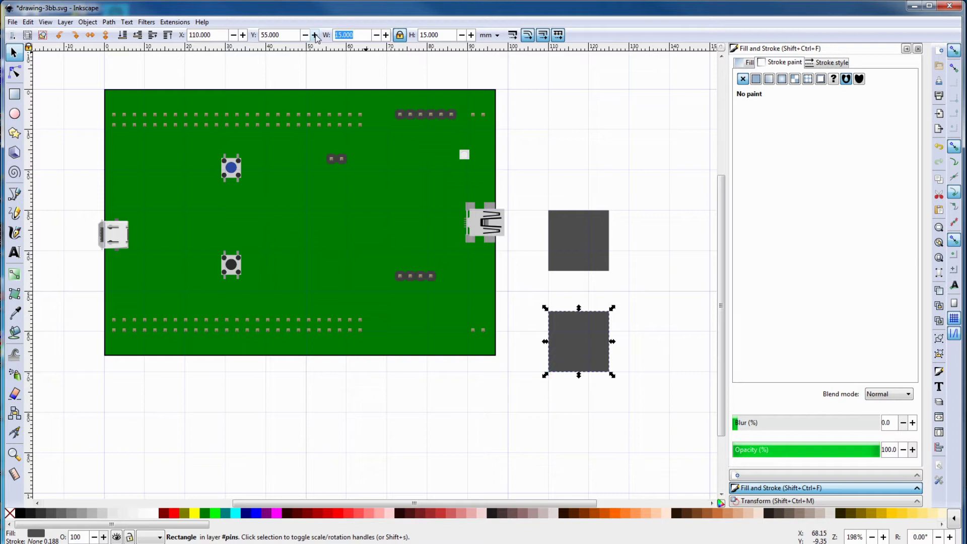
type("8")
key("Return")
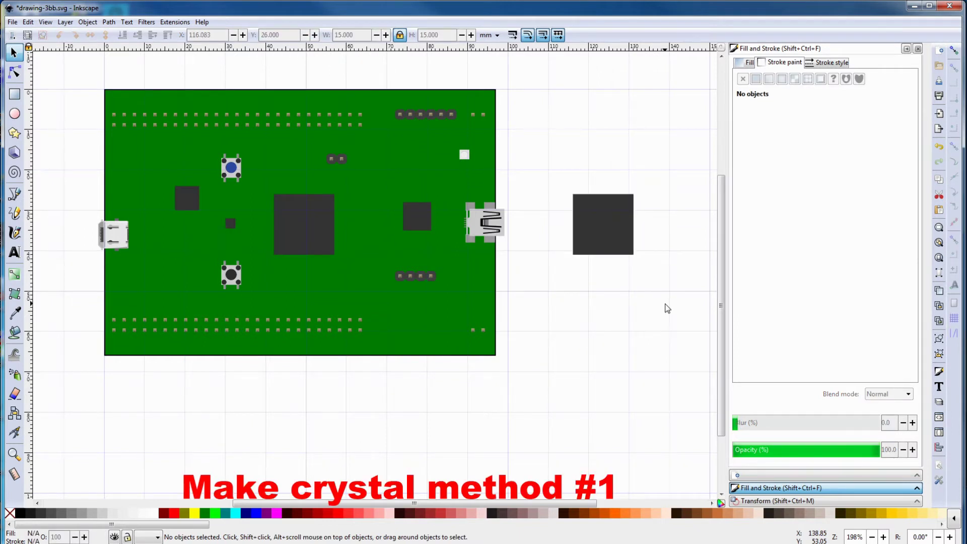
Resize the spare square to 10 mm wide by 3 mm high, unlocked proportions
left_click(620, 247)
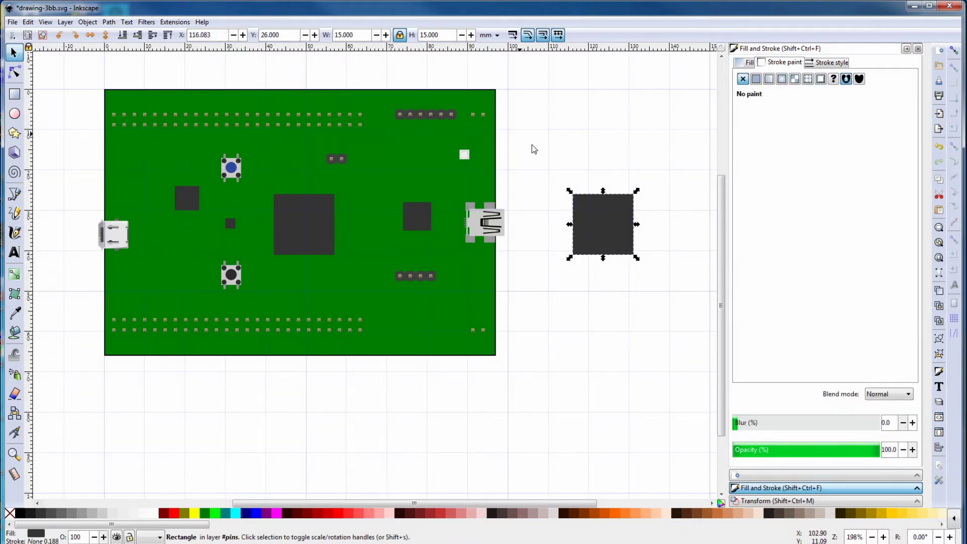
left_click(399, 35)
triple_click(343, 35)
type("10")
key("Return")
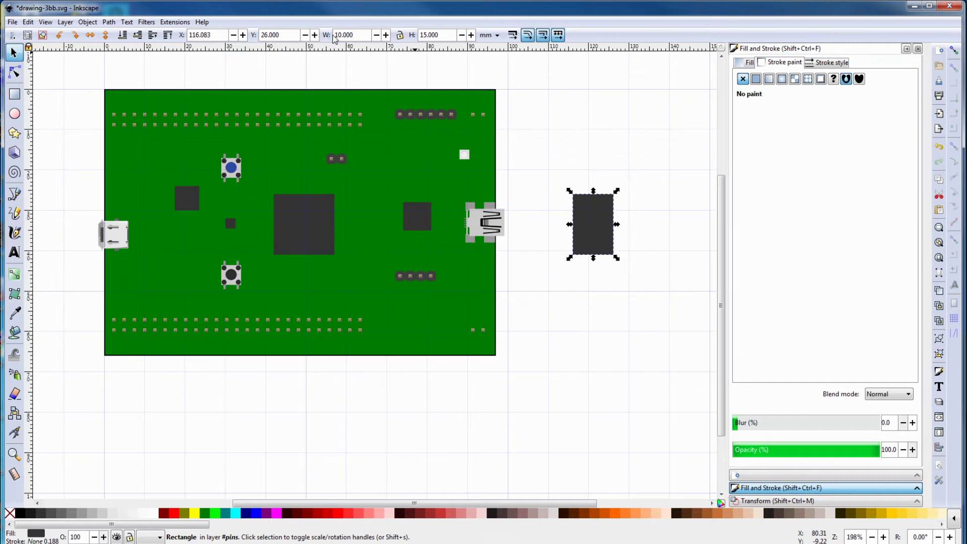
triple_click(439, 35)
type("3")
key("Return")
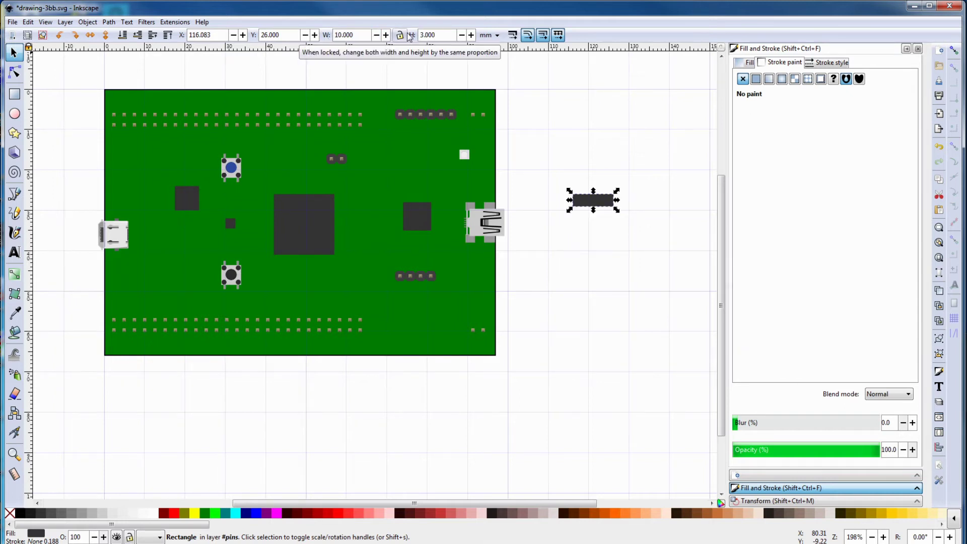
Round the rectangle's corners with 1.5 mm Rx and Ry and fill it 20% gray
left_click(15, 94)
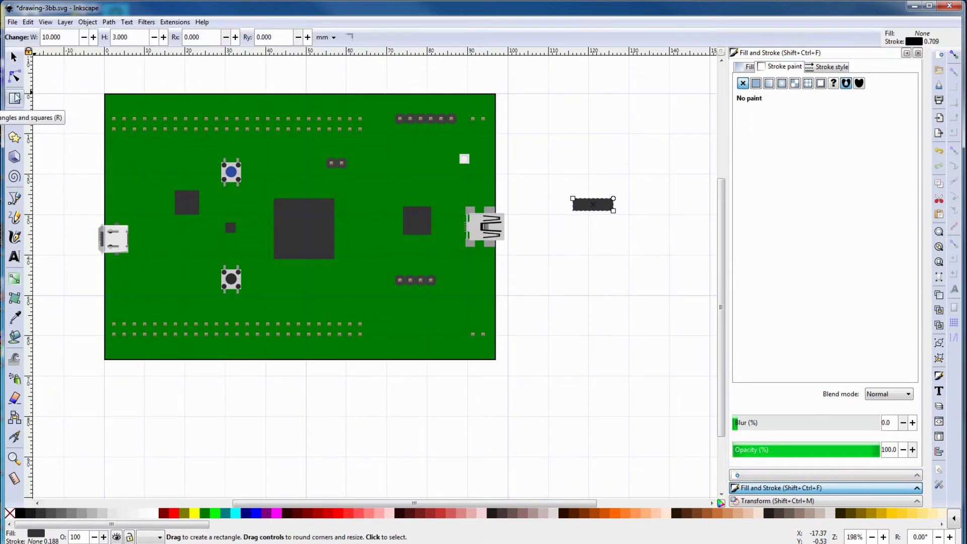
left_click(224, 41)
key("BackSpace")
type("1.5")
key("Return")
left_click(273, 36)
type("1.5")
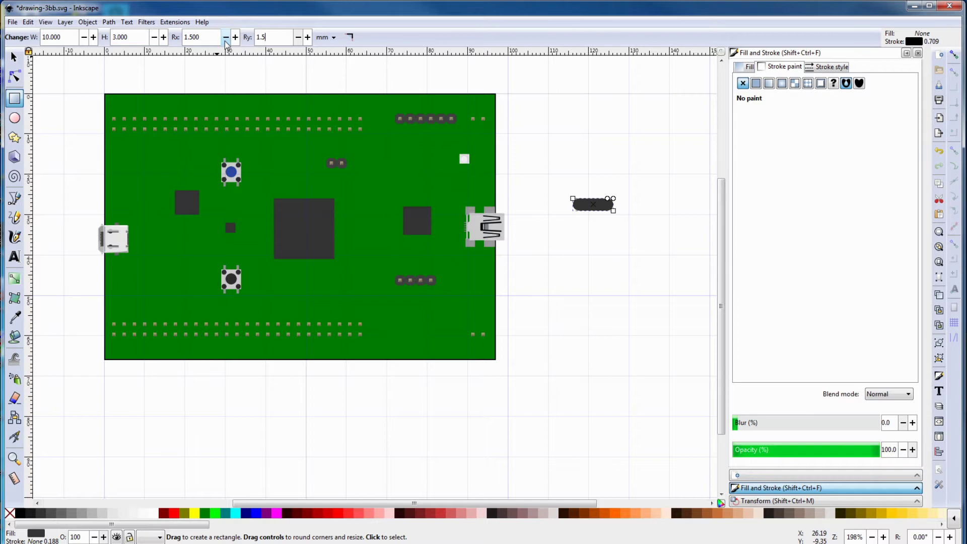
key("Return")
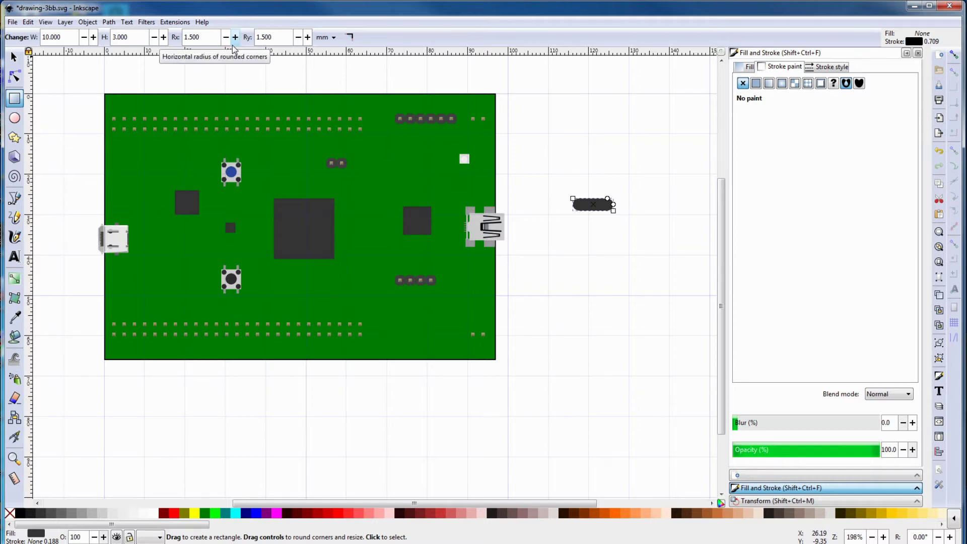
left_click(104, 513)
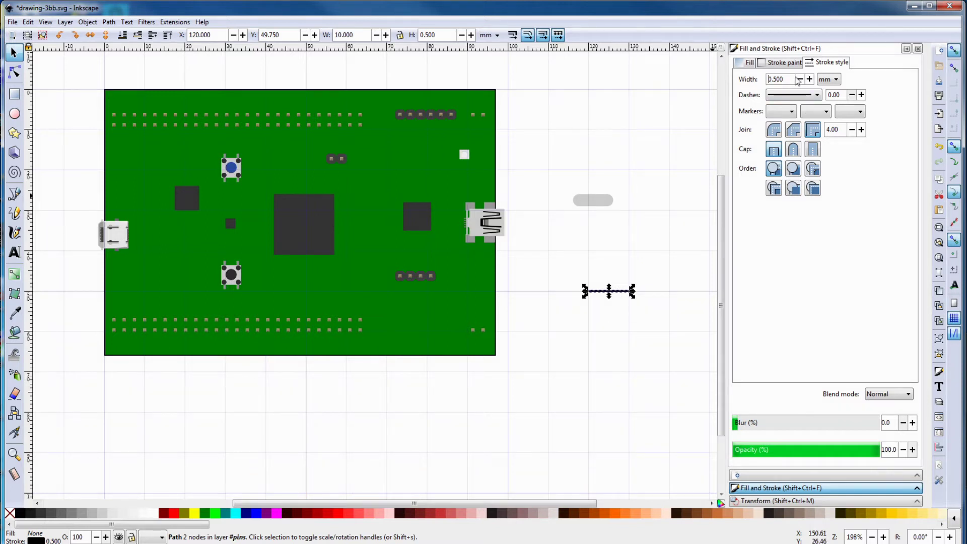
Give the line a 3 mm stroke with round caps in 20% gray
left_click_drag(789, 79, 755, 78)
type("3")
key("Return")
left_click(794, 154)
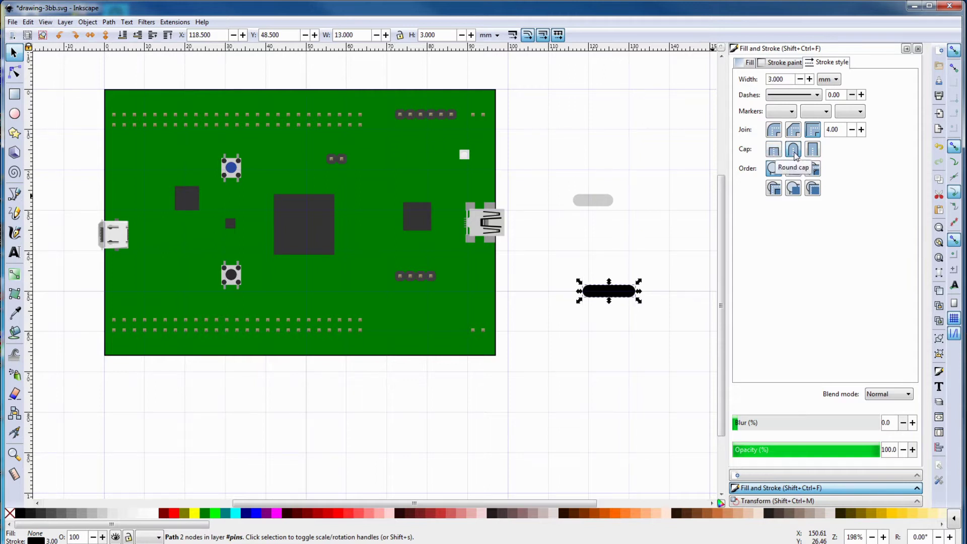
left_click(102, 514, "shift")
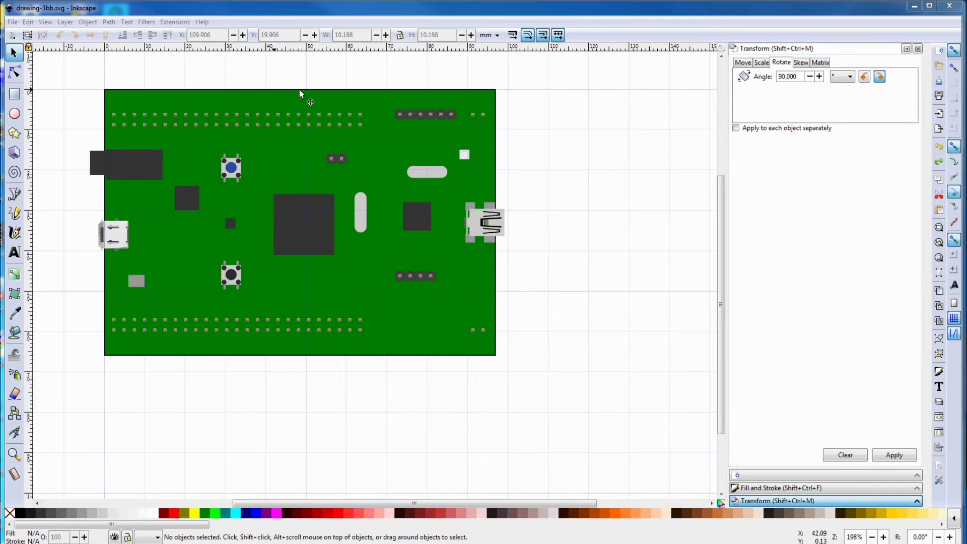
Draw a circle right of the board and shrink it to 1 mm with locked proportions
left_click(14, 114)
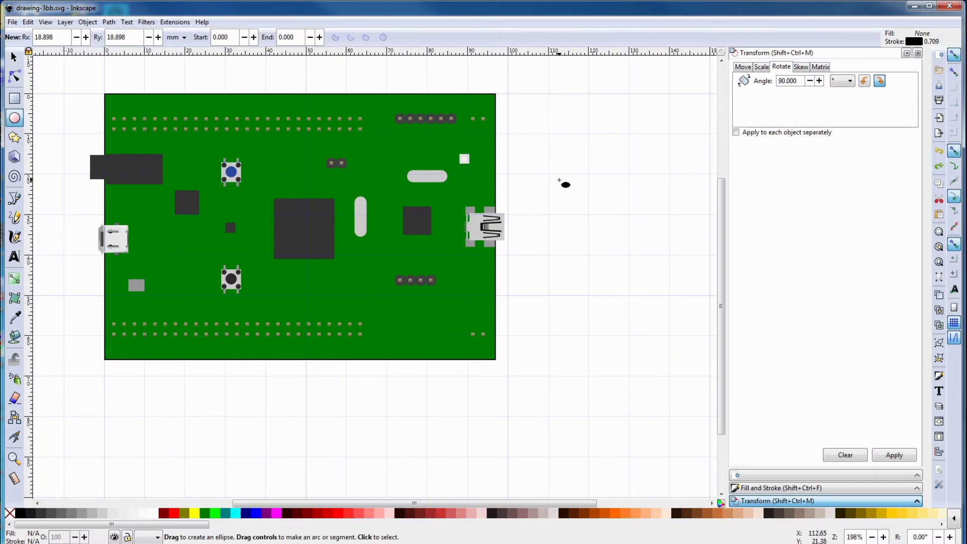
left_click_drag(549, 176, 583, 207)
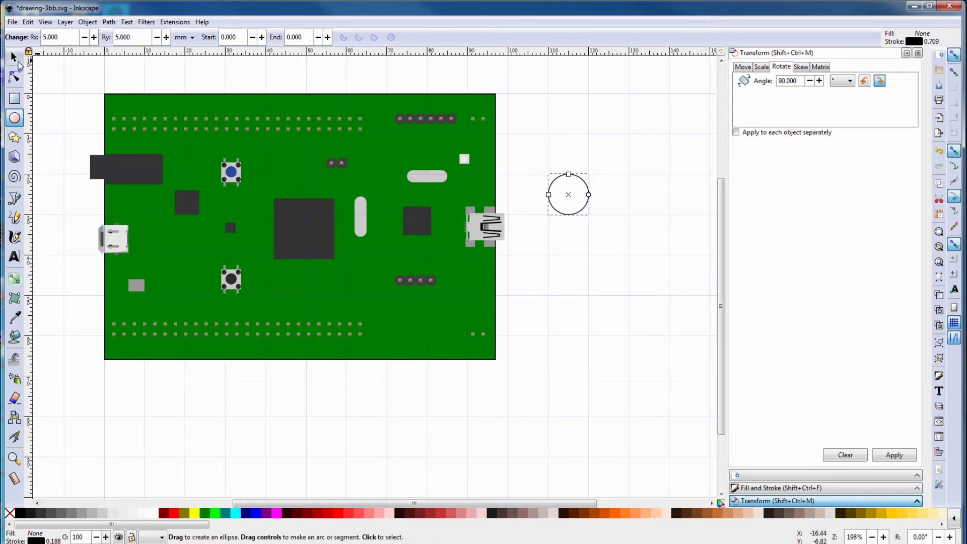
left_click(13, 56)
left_click(399, 35)
double_click(335, 35)
type("1")
key("Return")
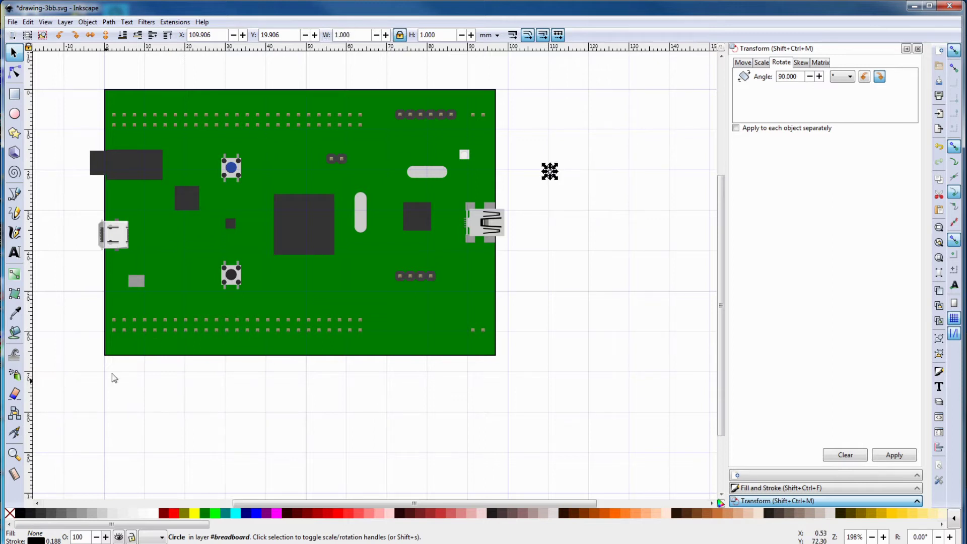
Fill the tiny circle black
left_click(20, 514)
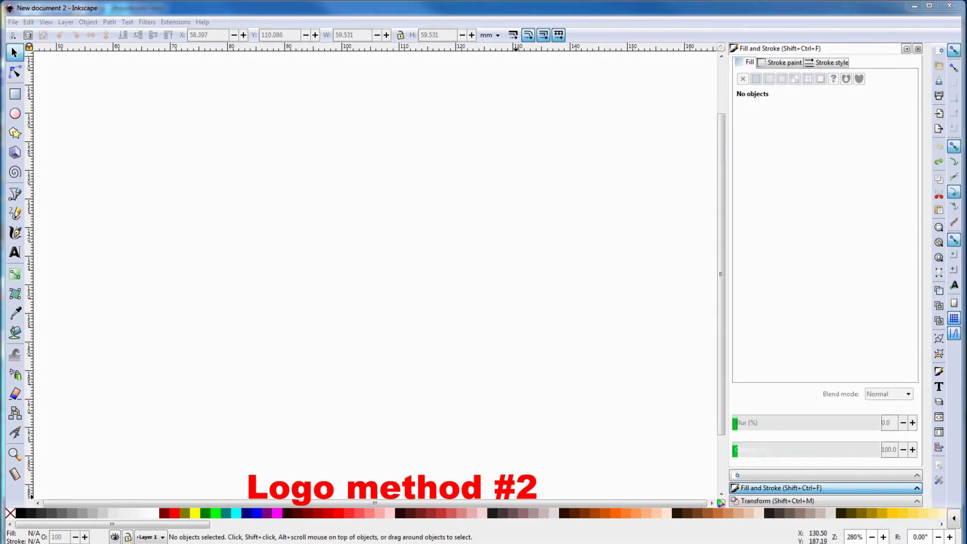
Import ST logo.png as an embedded image
left_click(13, 22)
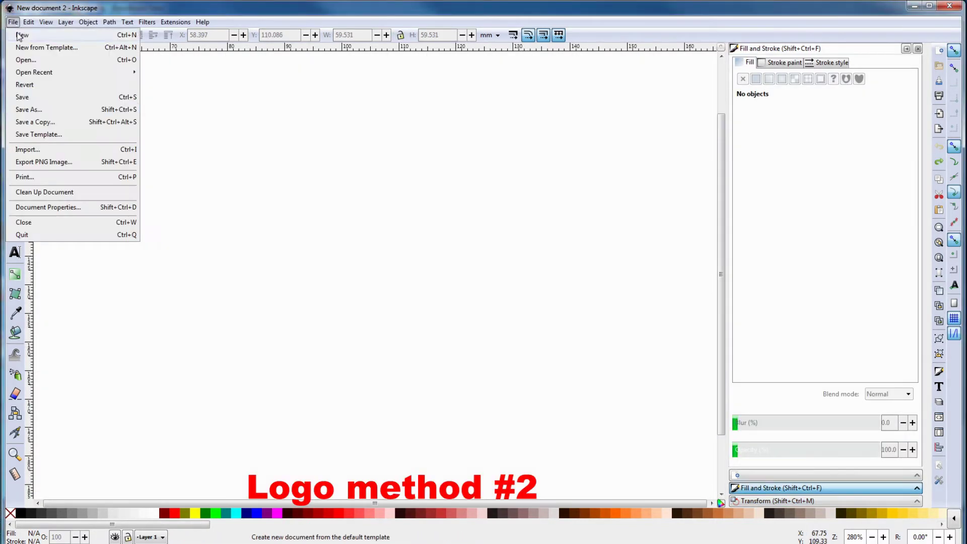
left_click(26, 149)
left_click(95, 204)
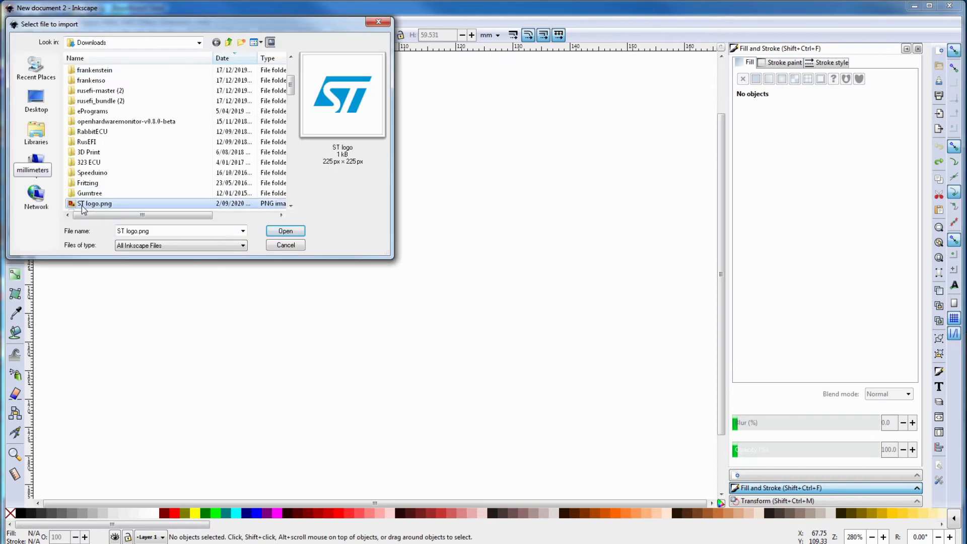
left_click(285, 230)
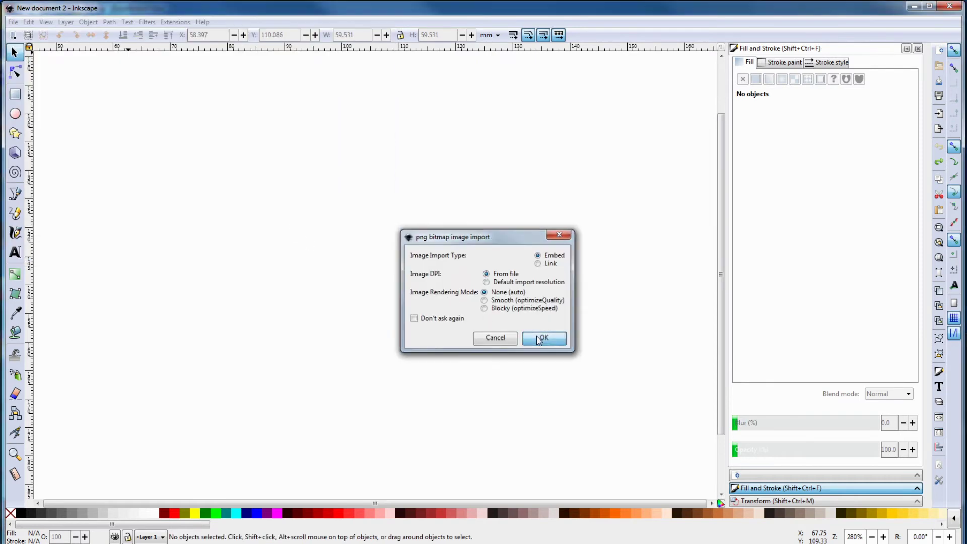
left_click(538, 339)
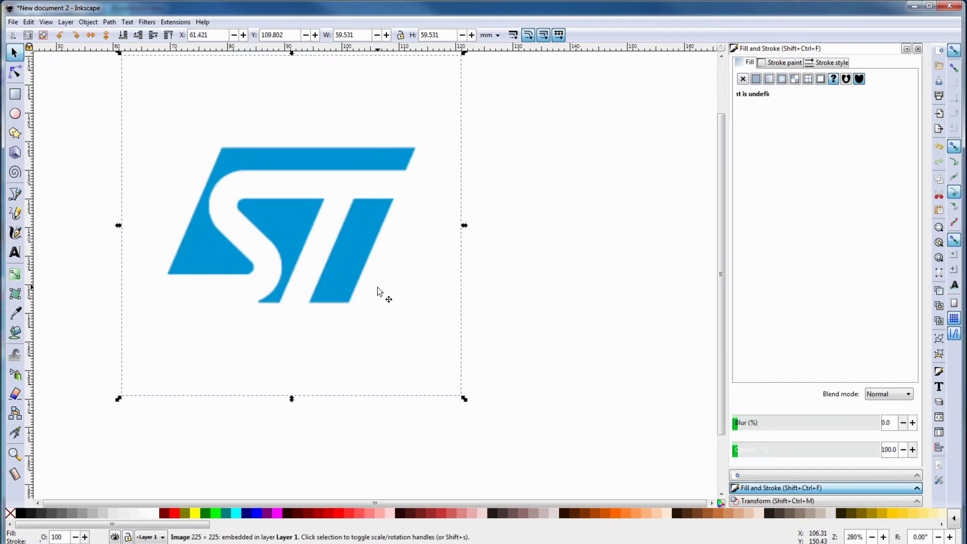
Trace the logo bitmap into a vector path using Autotrace mode
left_click(110, 22)
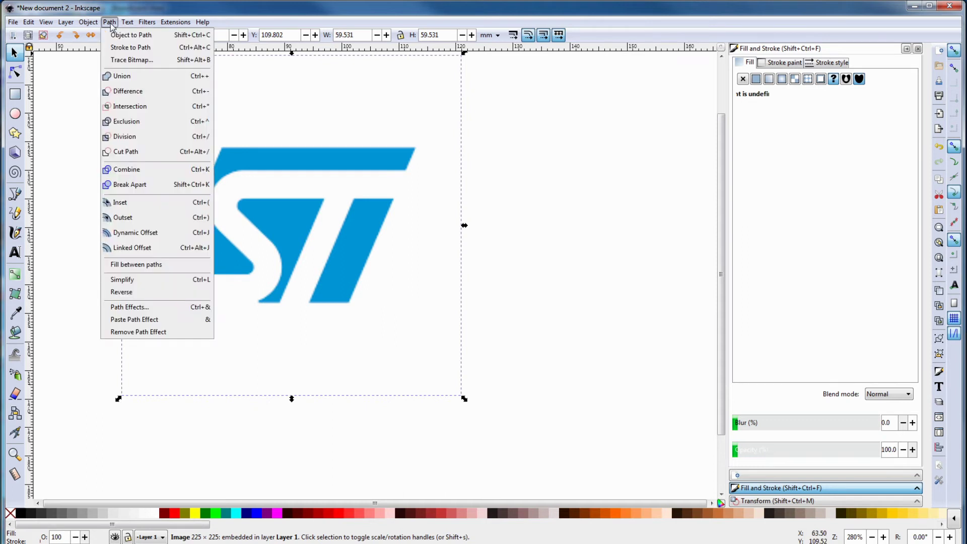
left_click(128, 60)
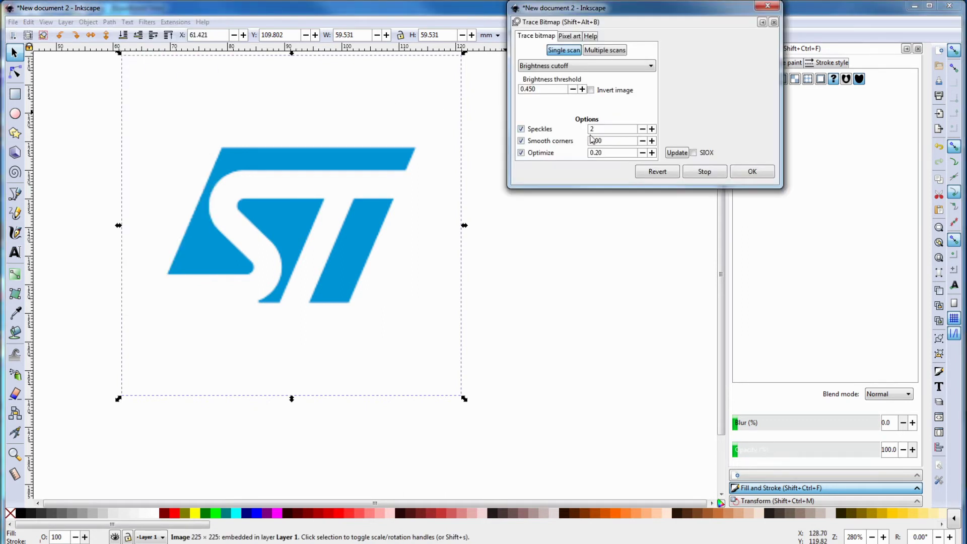
left_click(671, 154)
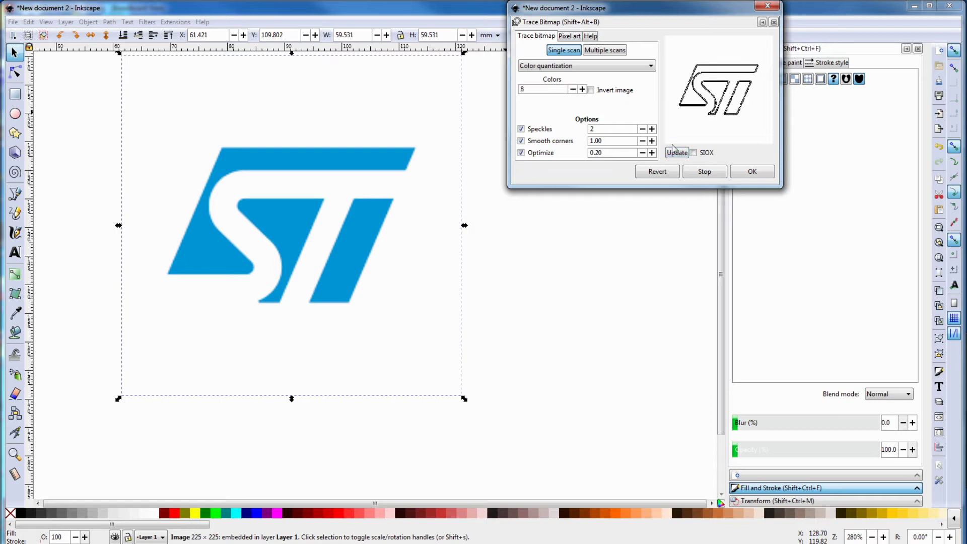
left_click(649, 67)
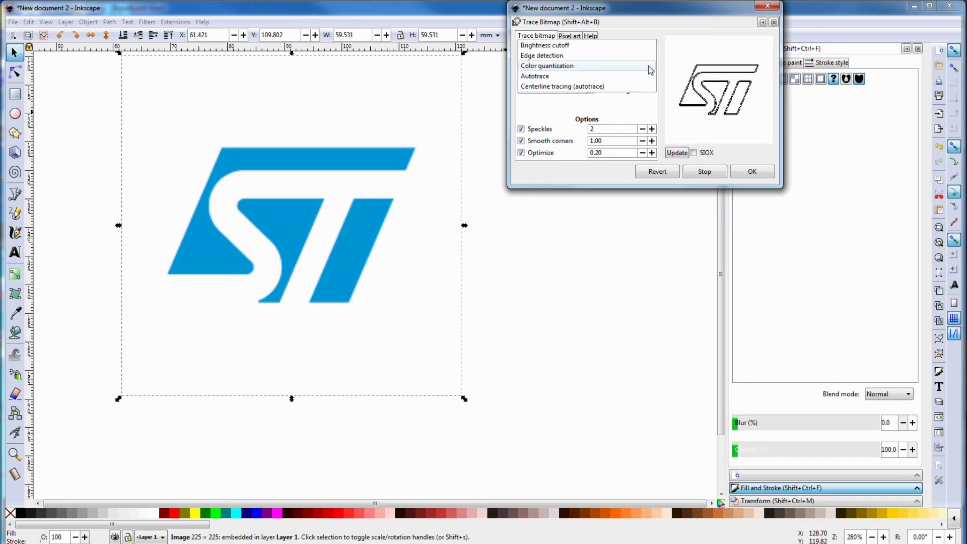
left_click(638, 76)
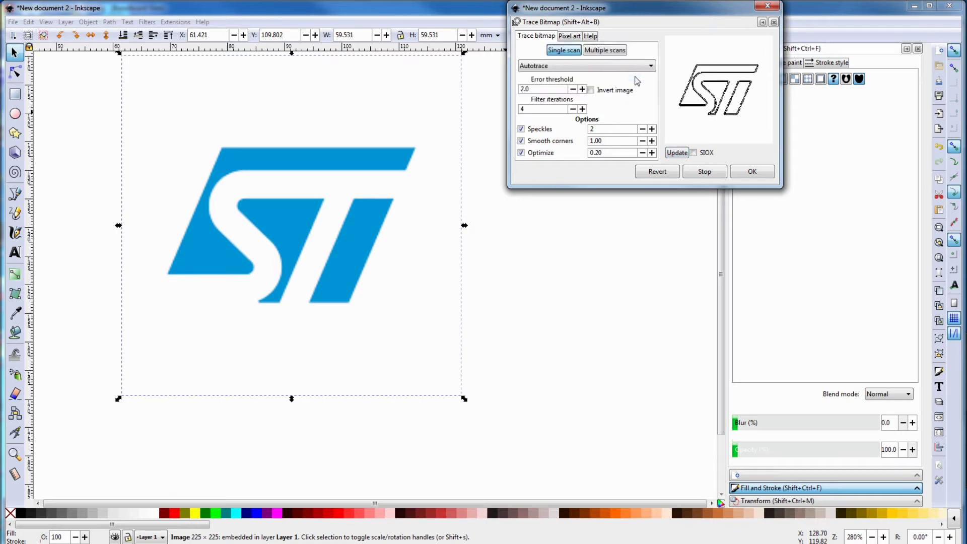
left_click(679, 152)
left_click(741, 172)
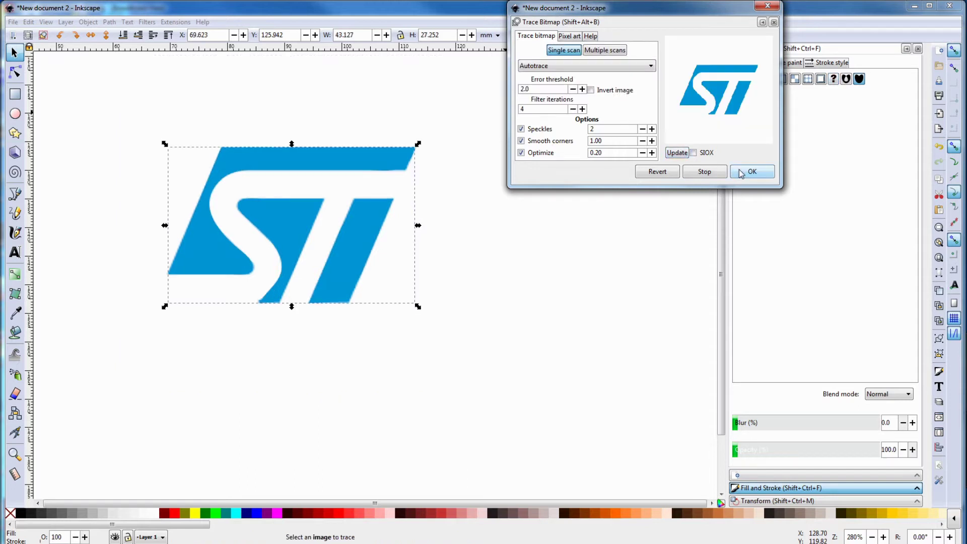
Delete the original bitmap image node in the XML Editor
key("ctrl+shift+x")
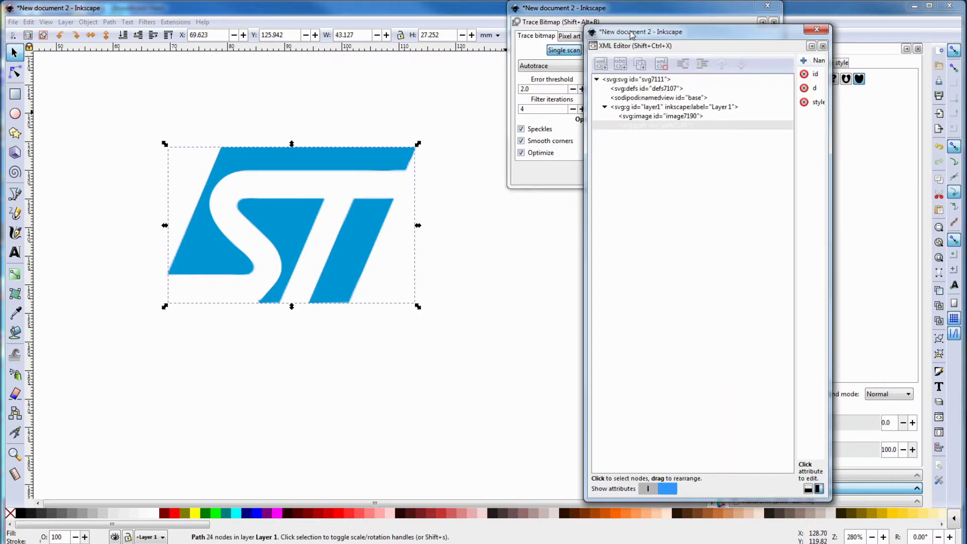
left_click(635, 128)
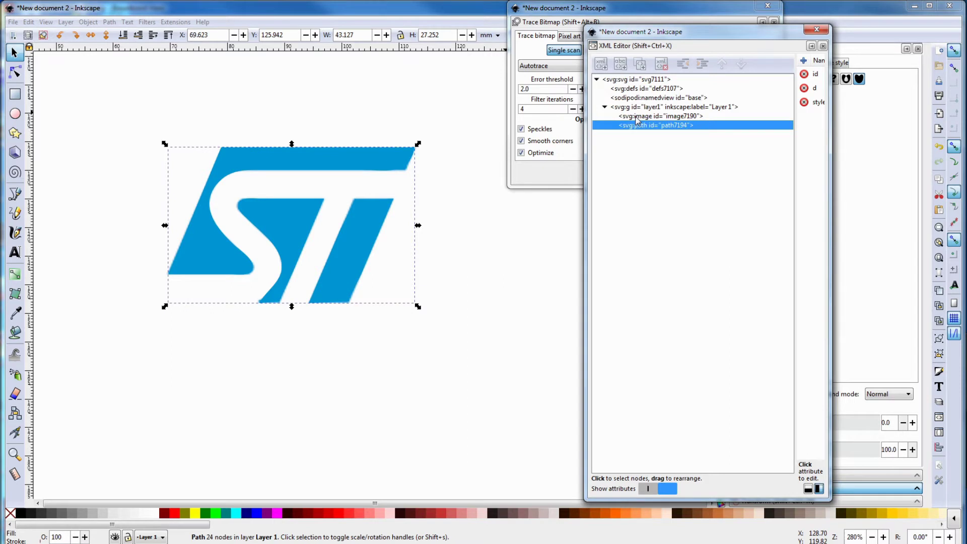
left_click(638, 117)
left_click(660, 64)
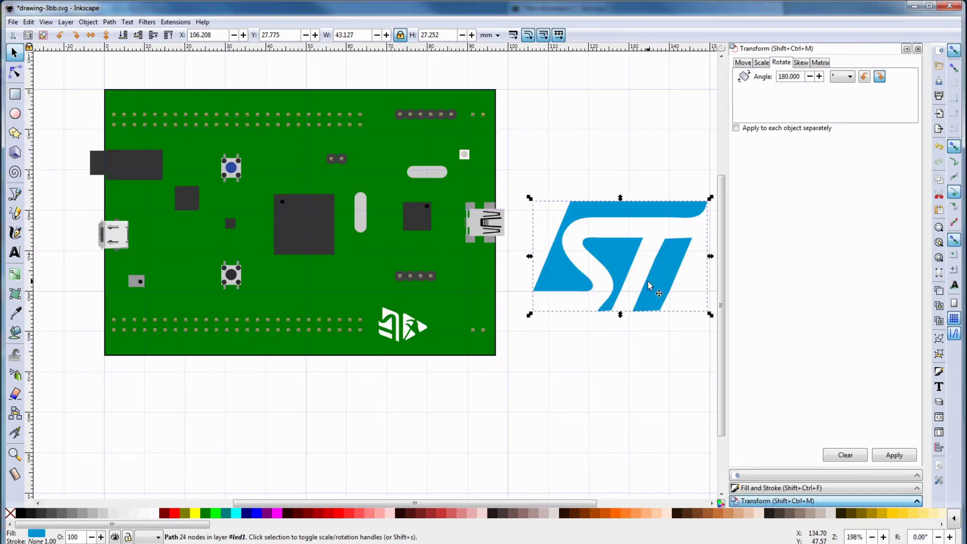
Set the locked-proportion ST logo's width to 8 mm in the toolbar
left_click_drag(354, 35, 323, 36)
type("8")
key("Return")
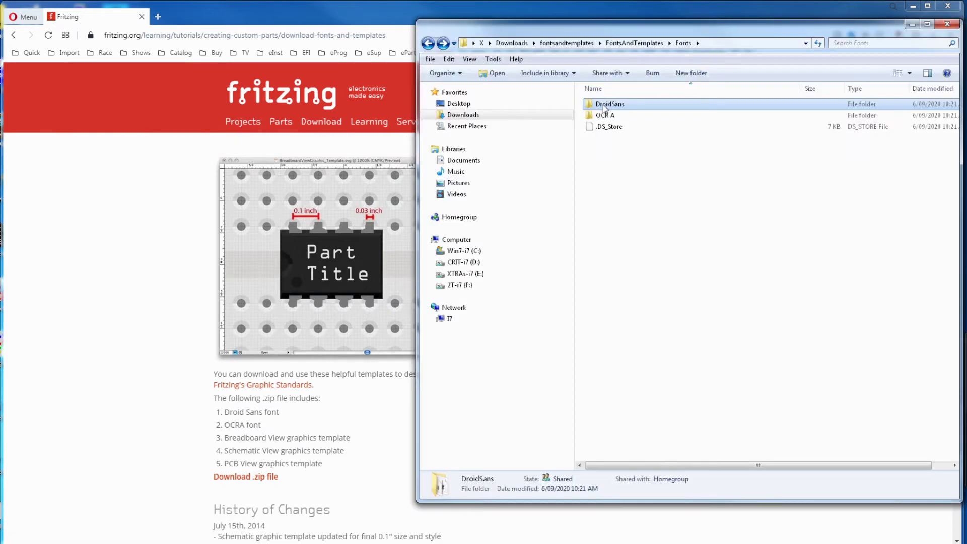
Open the DroidSans folder and its DroidSans.ttf font for installing
double_click(604, 105)
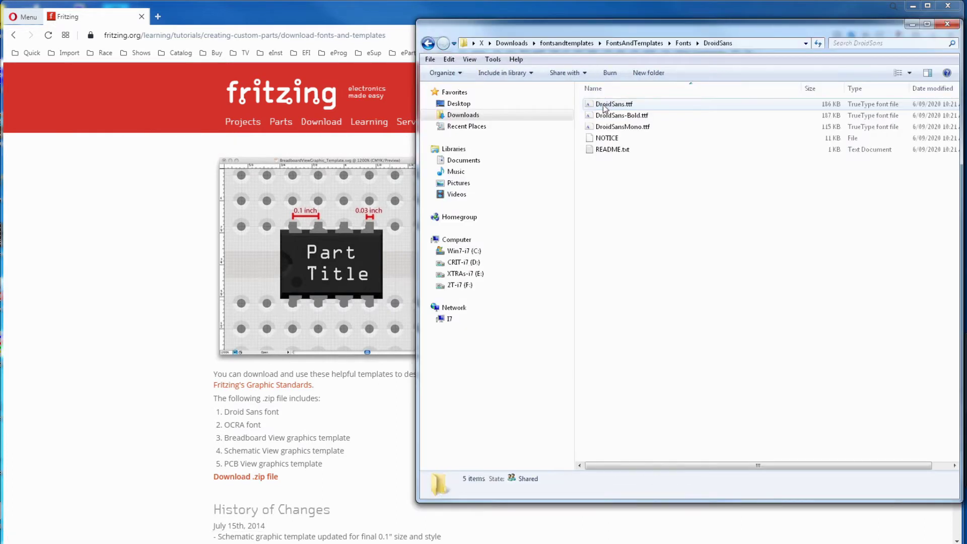
double_click(605, 106)
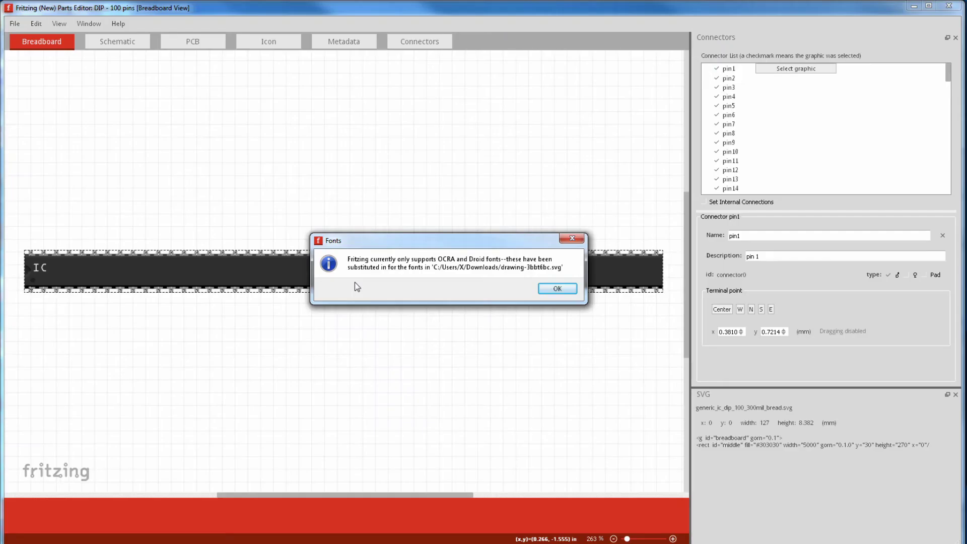
Dismiss the Fonts notice about OCRA and Droid font substitution with OK
left_click(553, 288)
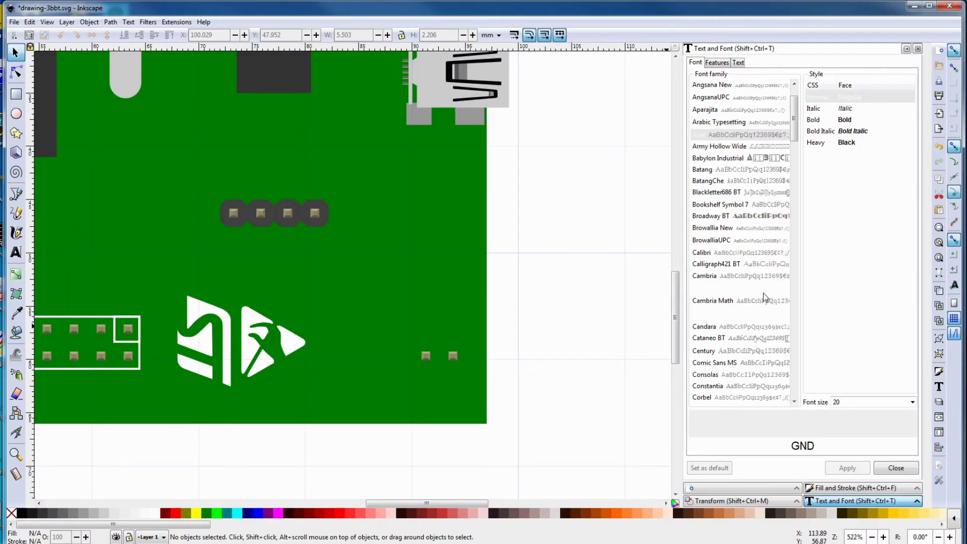
In Text and Font, pick Droid Sans at size 12 and set it as default
left_click(129, 22)
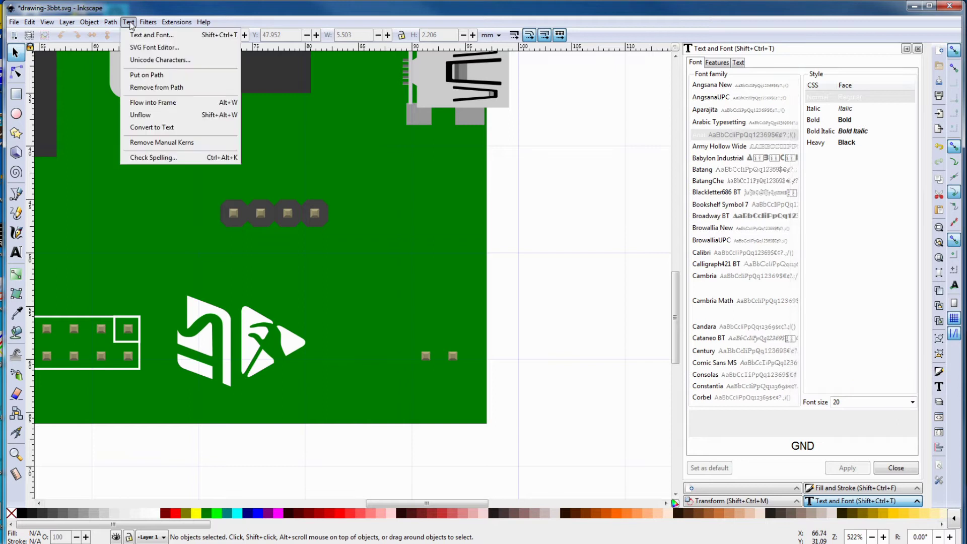
left_click(135, 38)
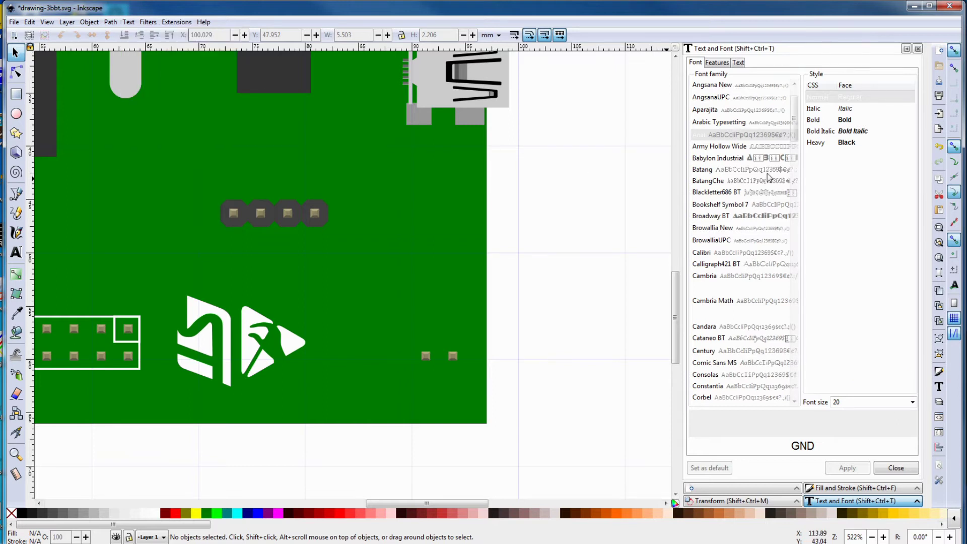
scroll(797, 147, "down", 3)
scroll(796, 147, "down", 7)
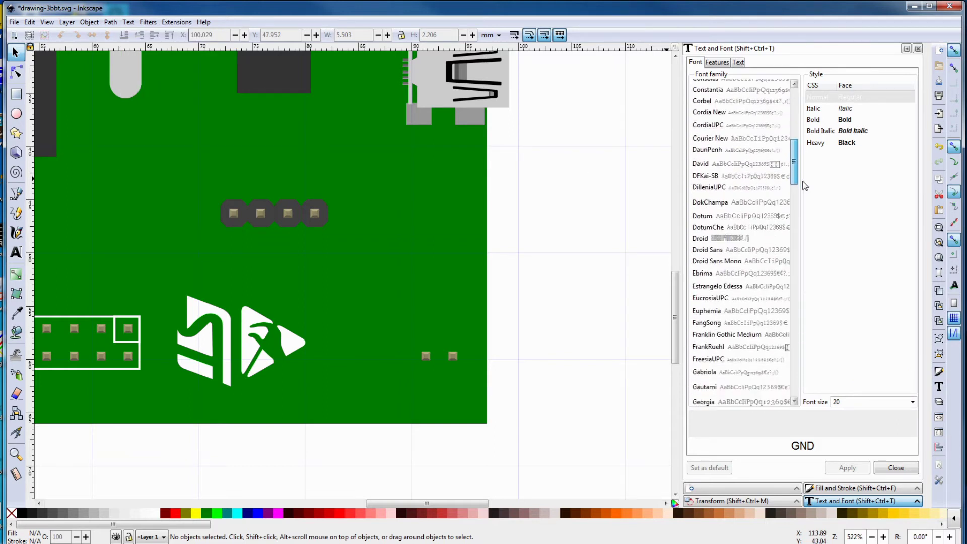
left_click(714, 250)
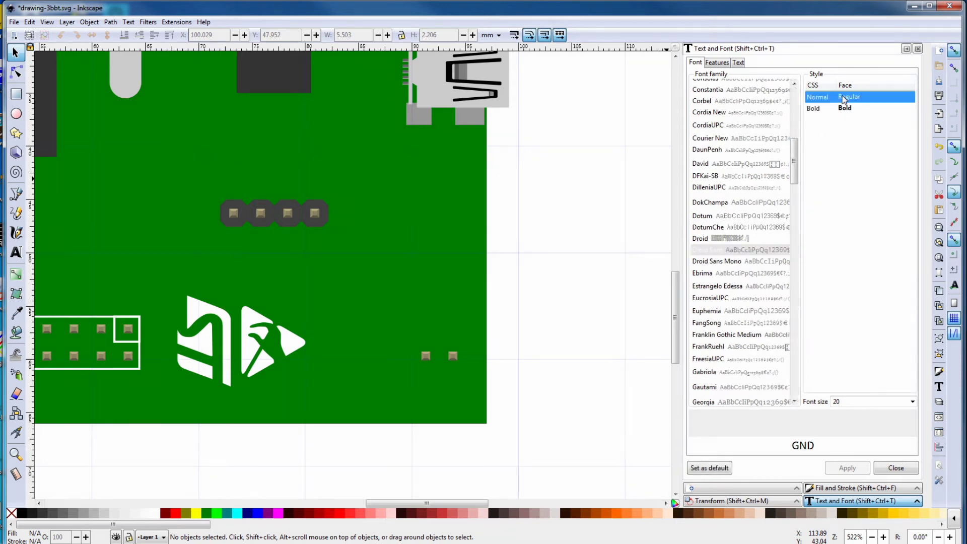
left_click(911, 401)
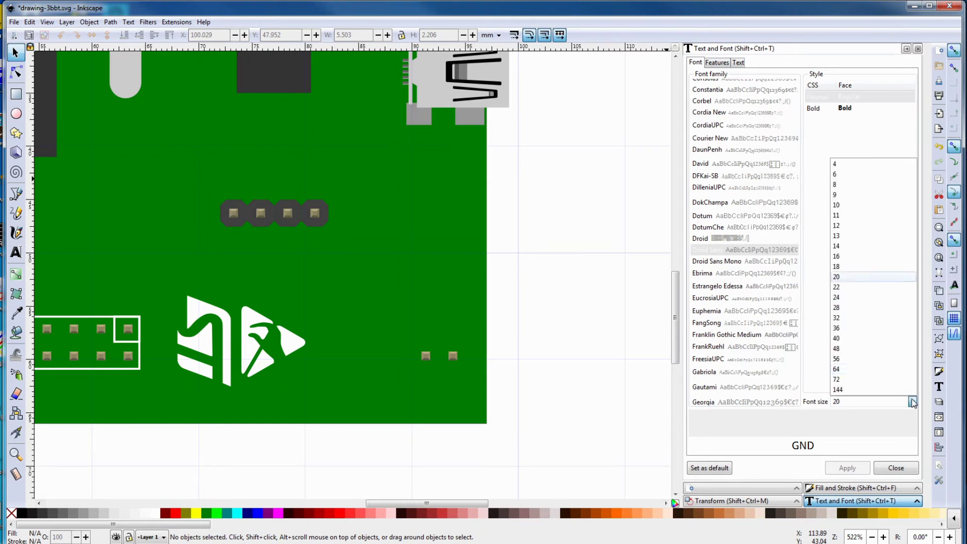
left_click(841, 230)
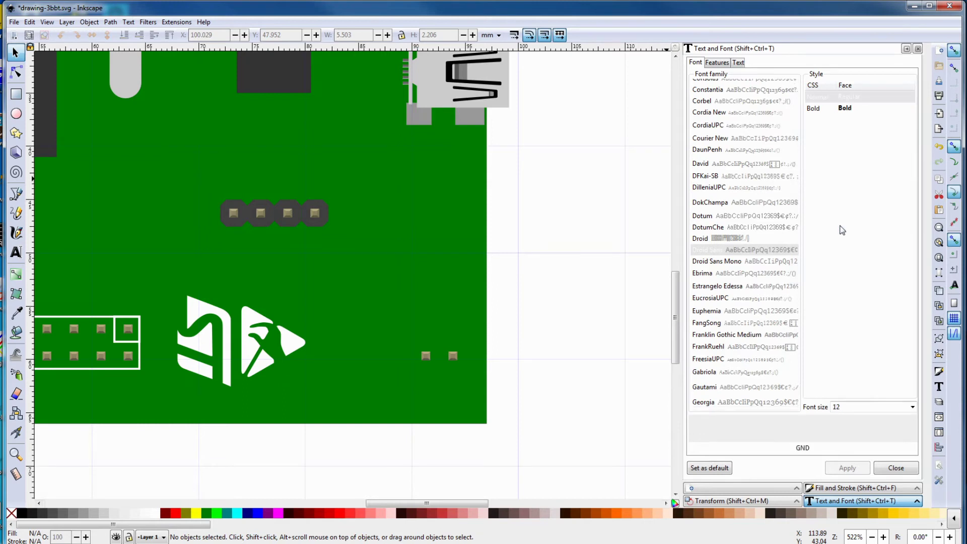
left_click(707, 467)
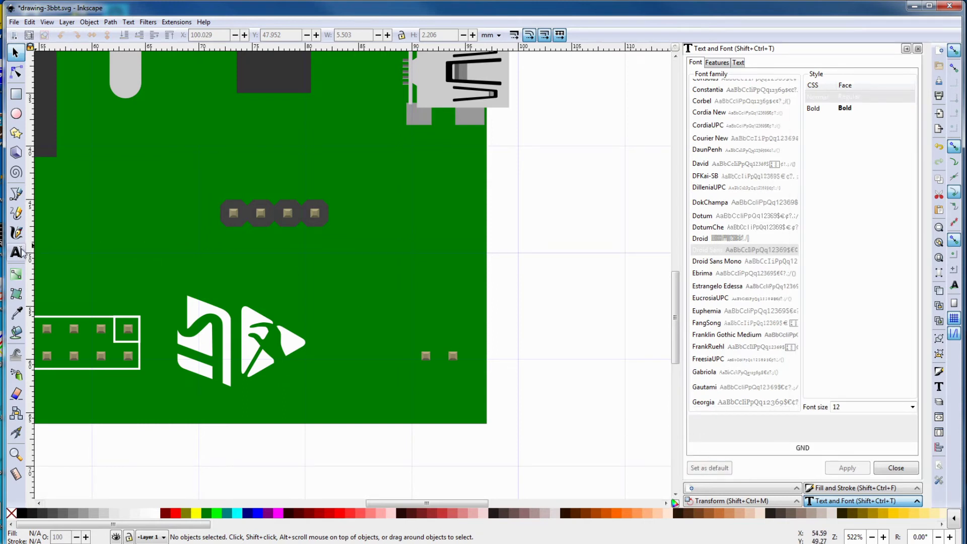
Add a 'GND' text label to the right of the board
left_click(17, 252)
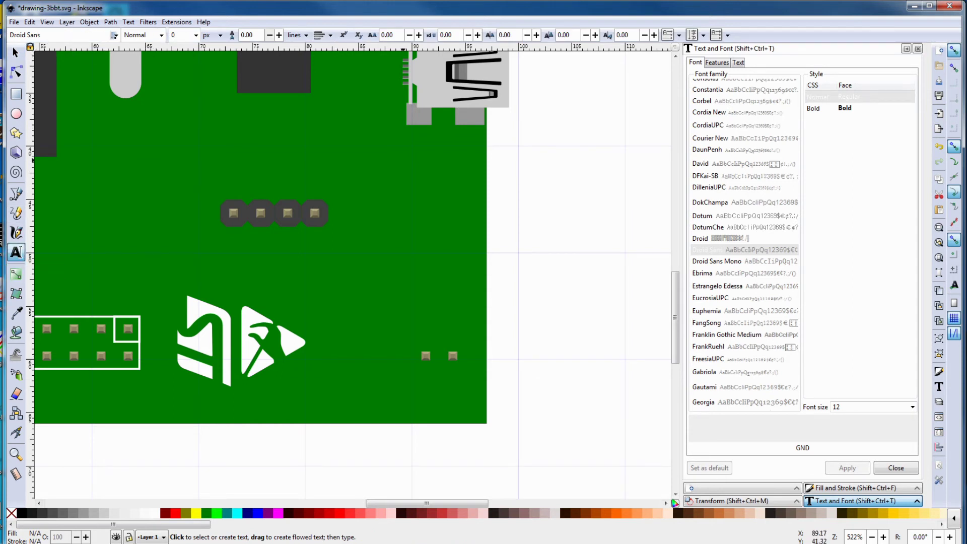
left_click(519, 253)
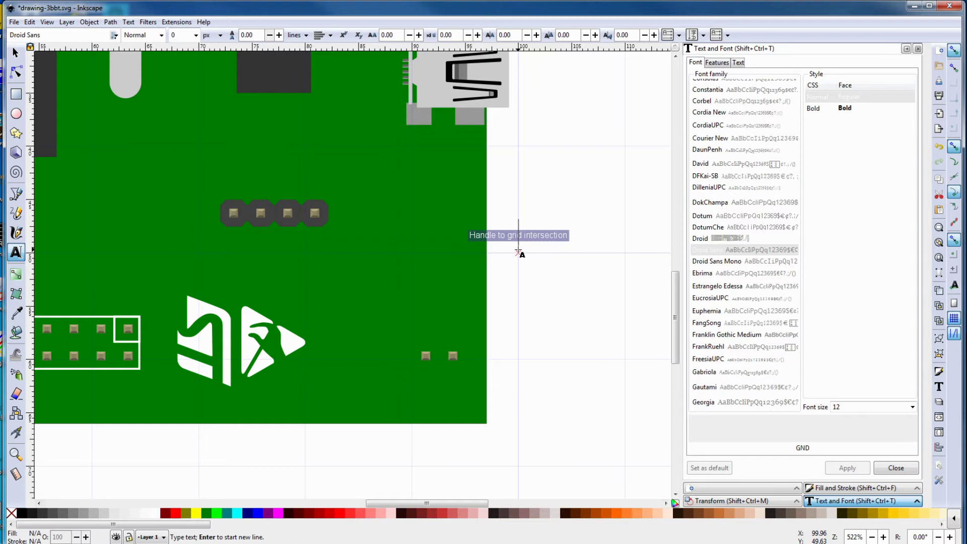
type("GND")
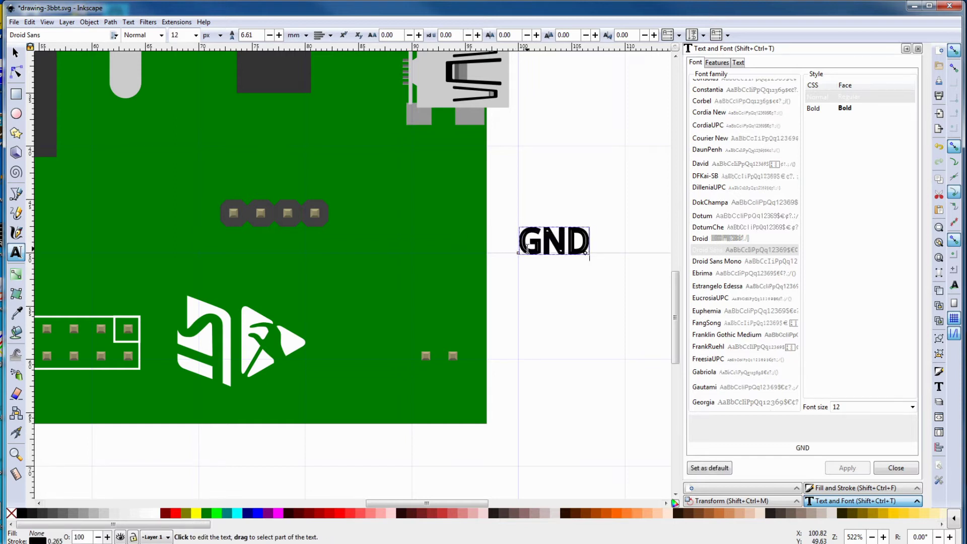
key("Escape")
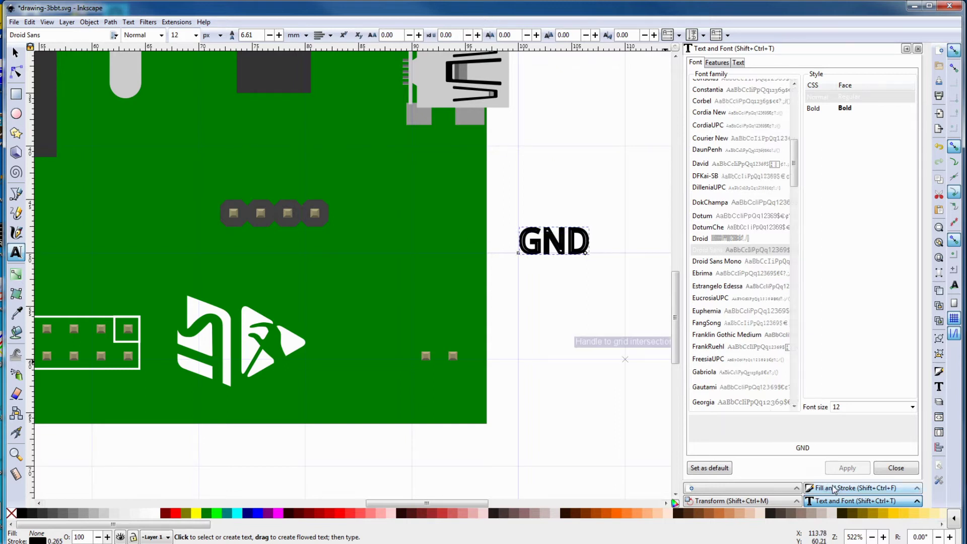
Give the GND label a flat black fill and no stroke paint
left_click(833, 487)
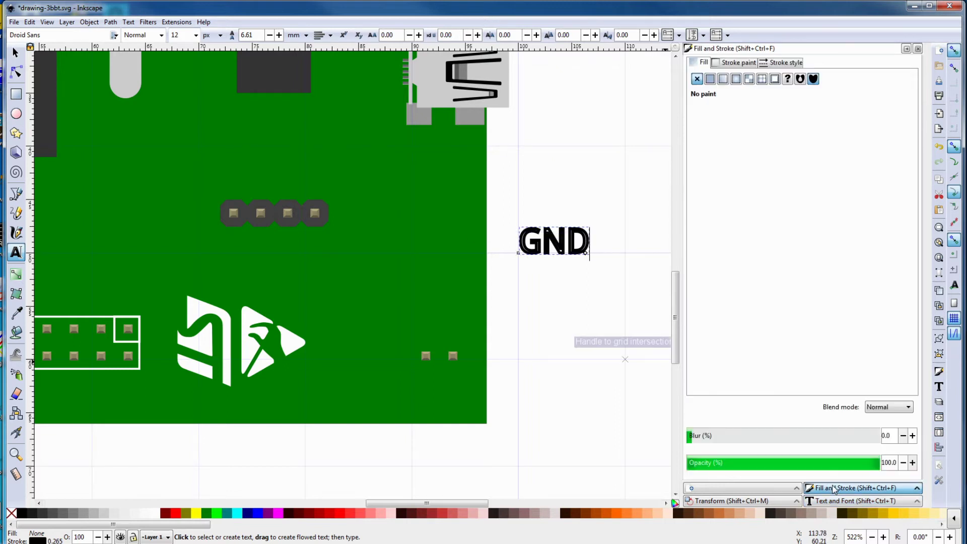
left_click(710, 79)
left_click(727, 65)
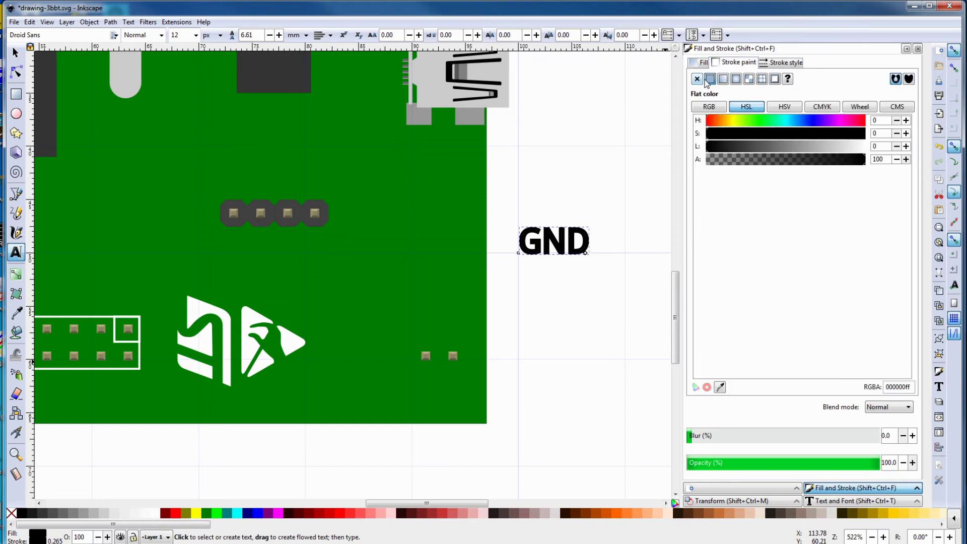
left_click(697, 79)
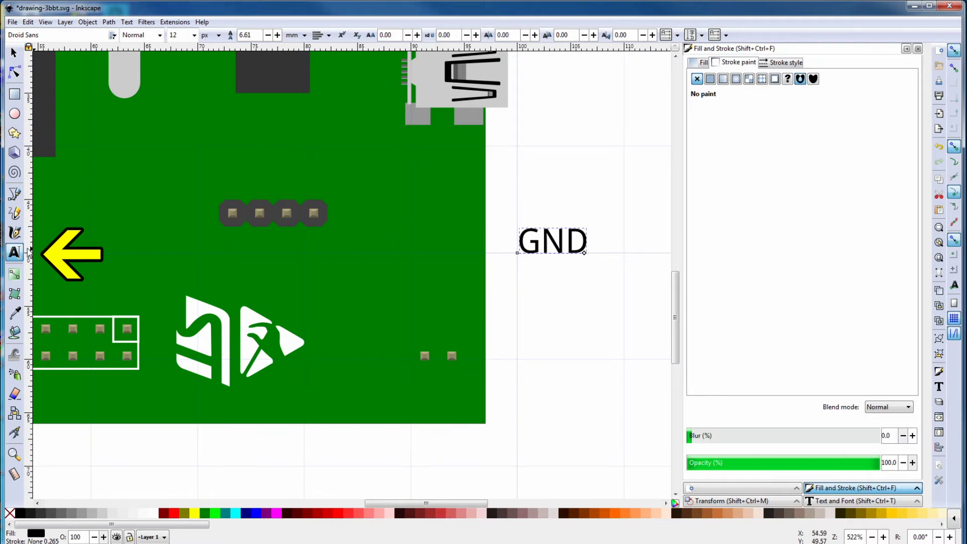
Make the Text tool take its style from the selected GND label in Preferences
double_click(14, 251)
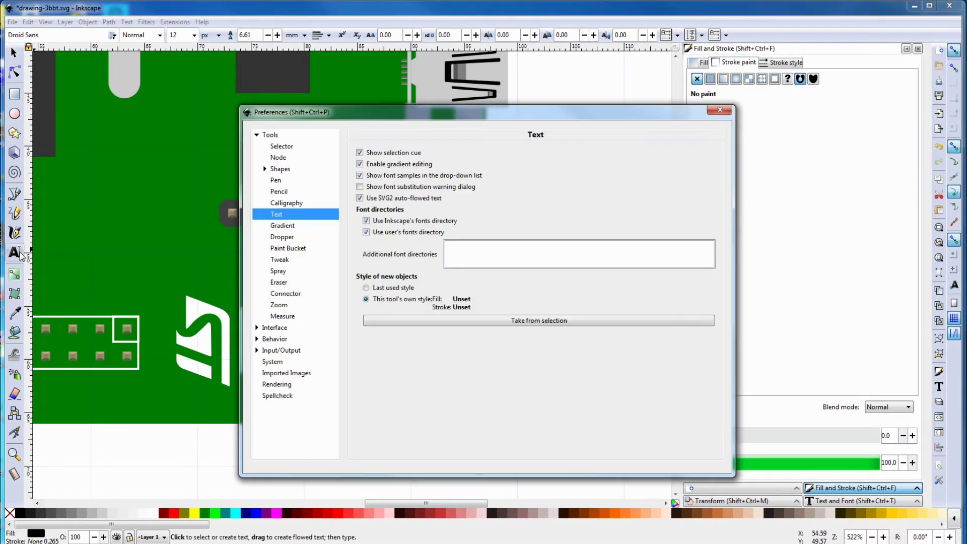
left_click(553, 320)
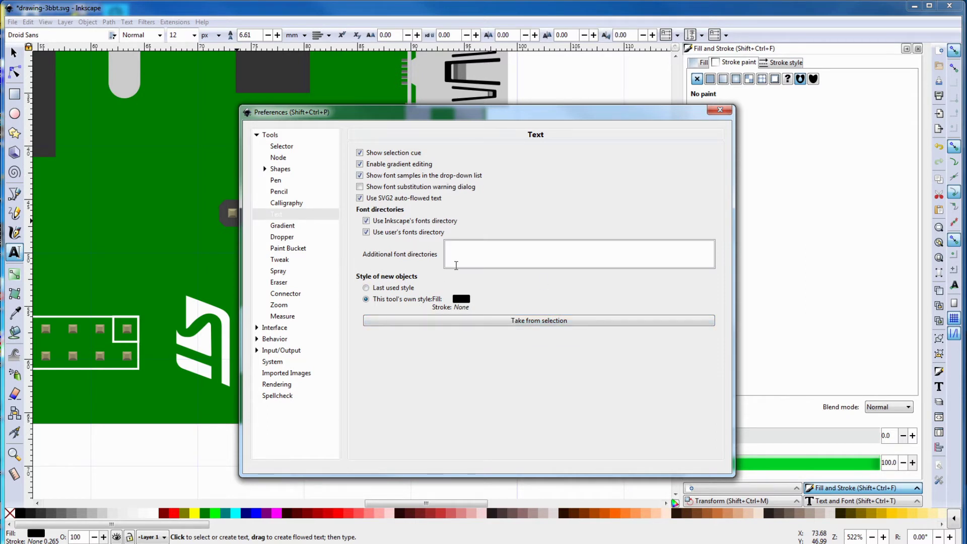
left_click(27, 22)
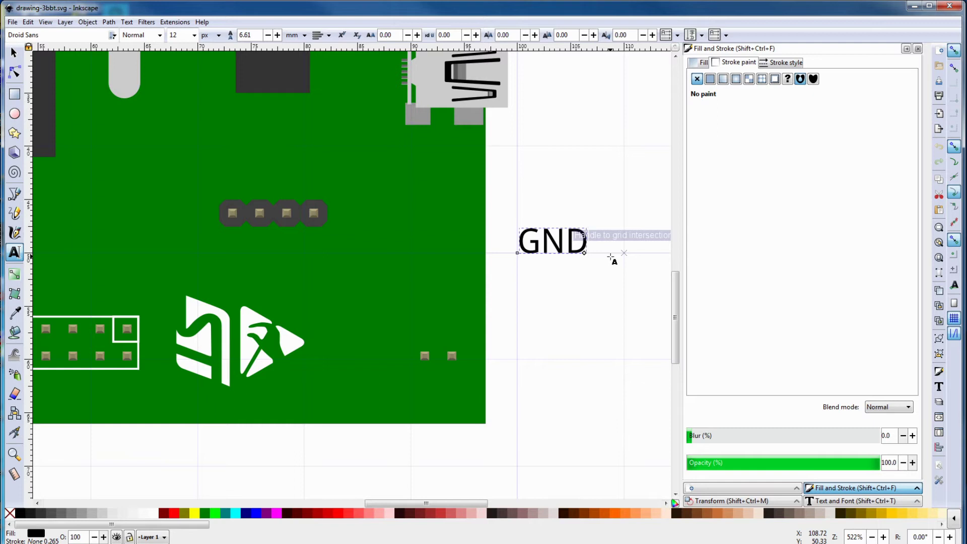
Rotate the GND label 90° and move it below the left pin block
left_click(20, 54)
left_click(705, 501)
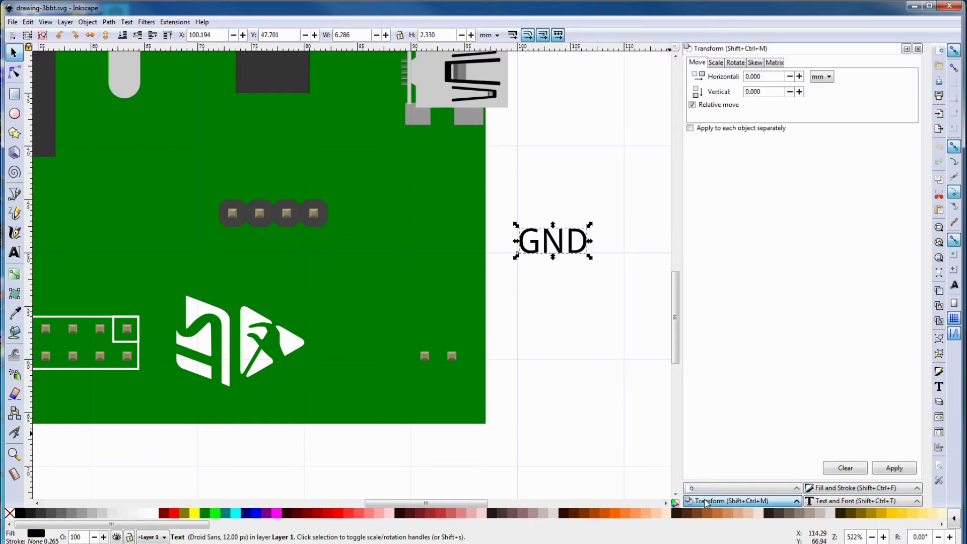
left_click(735, 63)
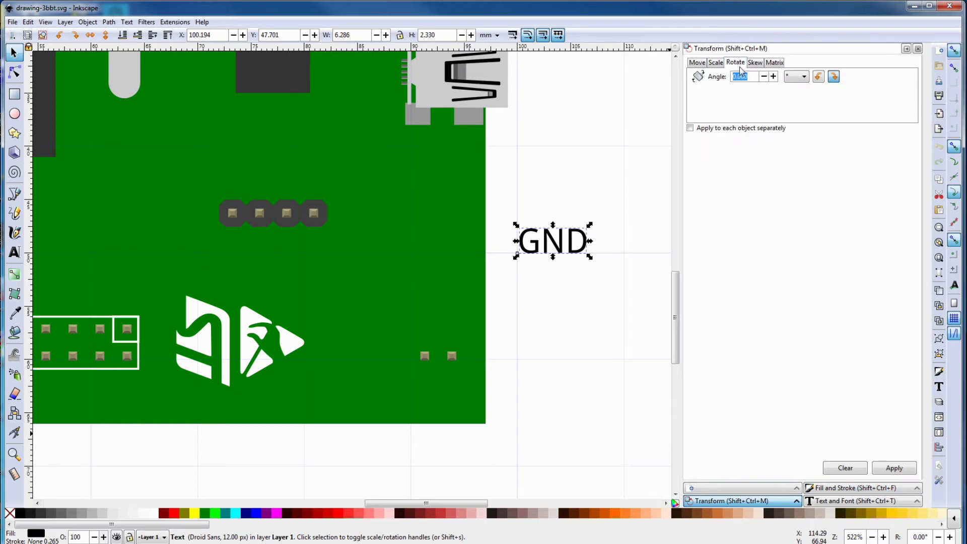
type("9")
left_click(894, 467)
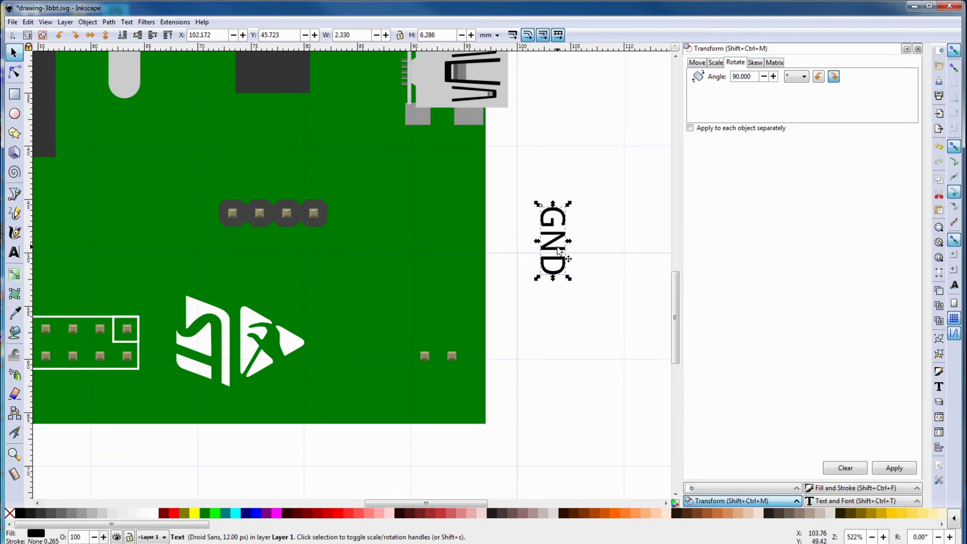
left_click_drag(560, 254, 135, 422)
Shrink the GND text's font size through 10 and 8 down to 6
left_click(16, 253)
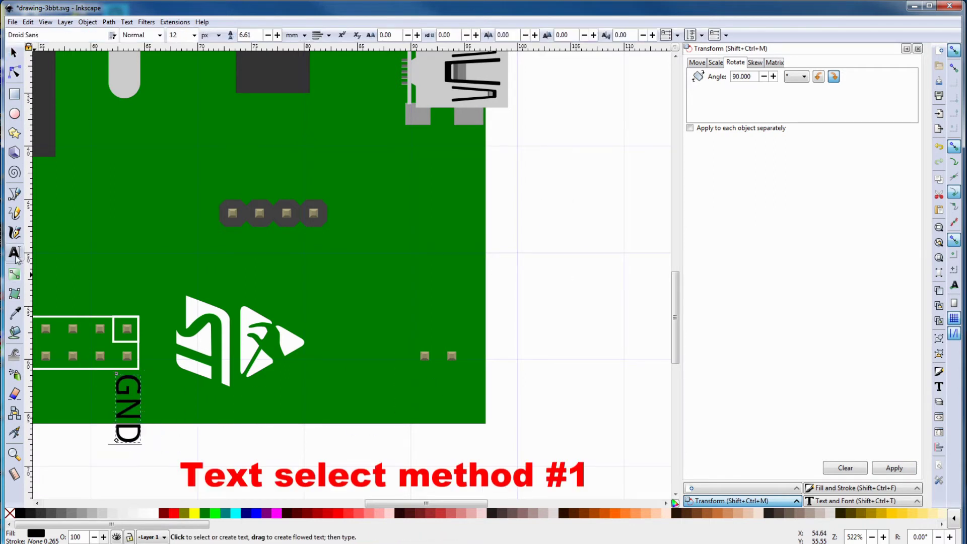
left_click_drag(130, 443, 129, 375)
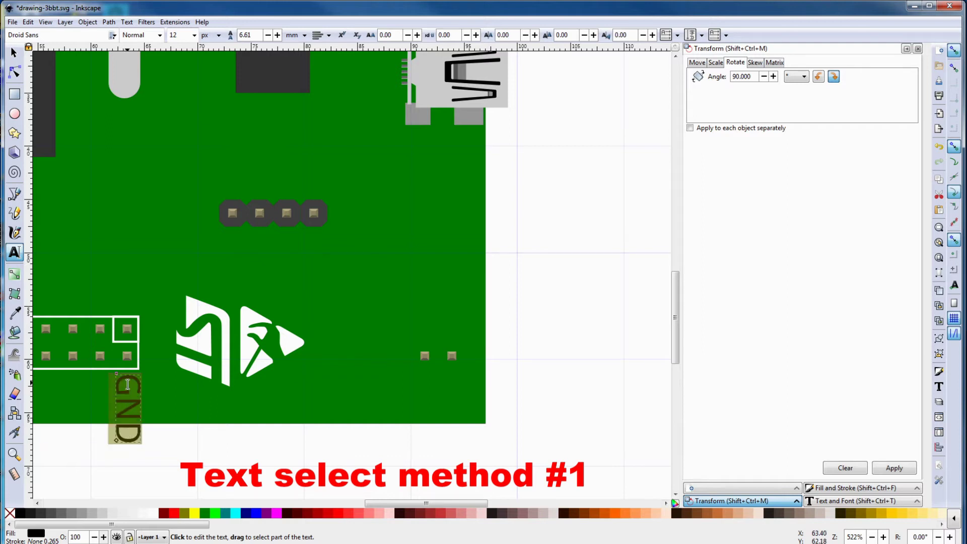
left_click(194, 35)
left_click(177, 90)
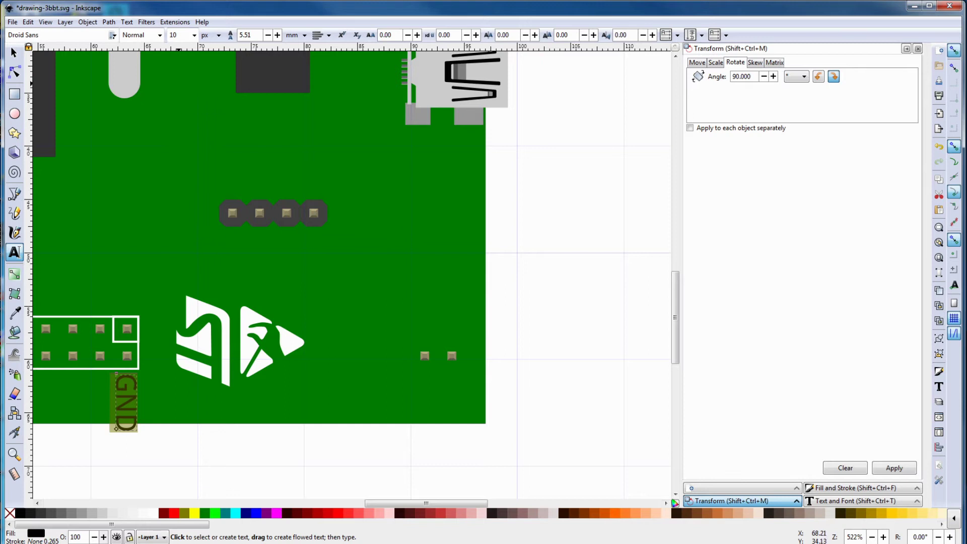
left_click(194, 35)
left_click(176, 73)
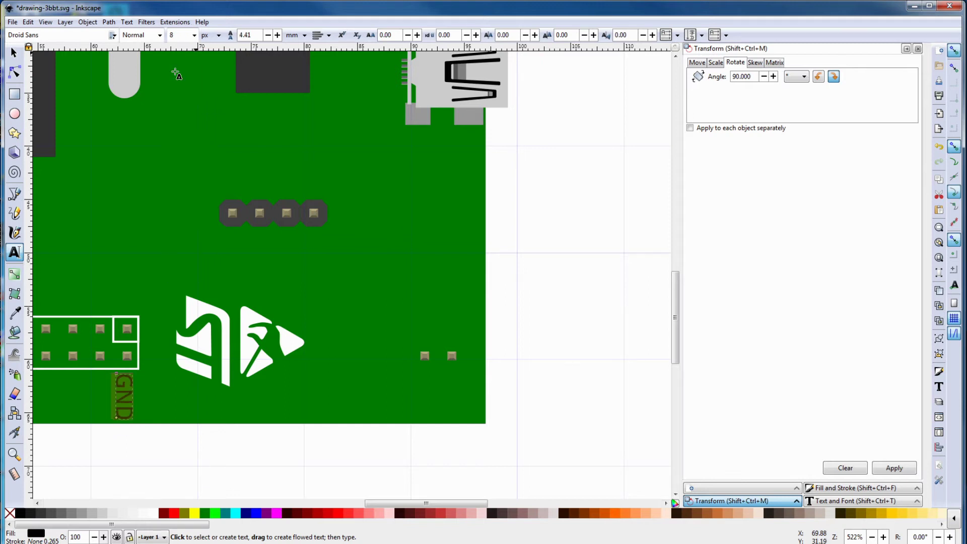
left_click(194, 35)
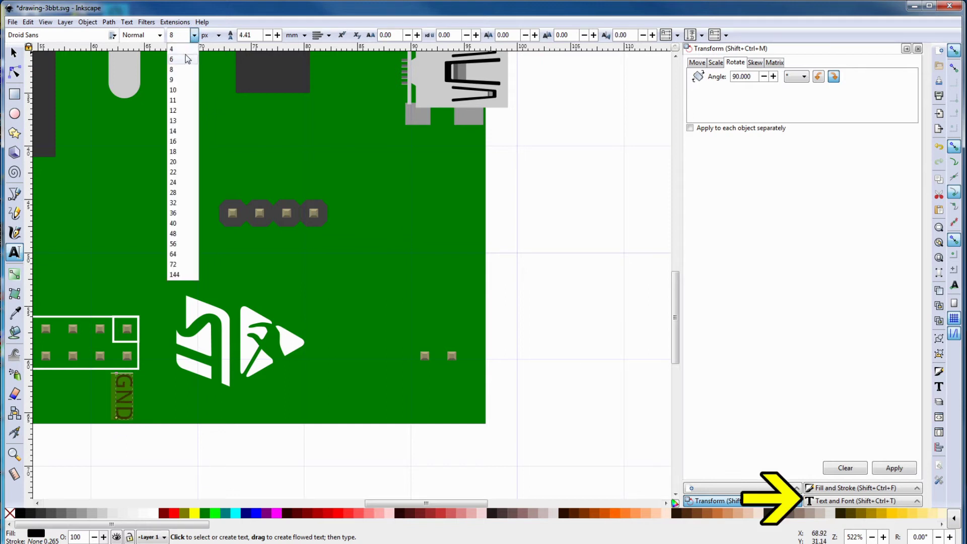
left_click(185, 60)
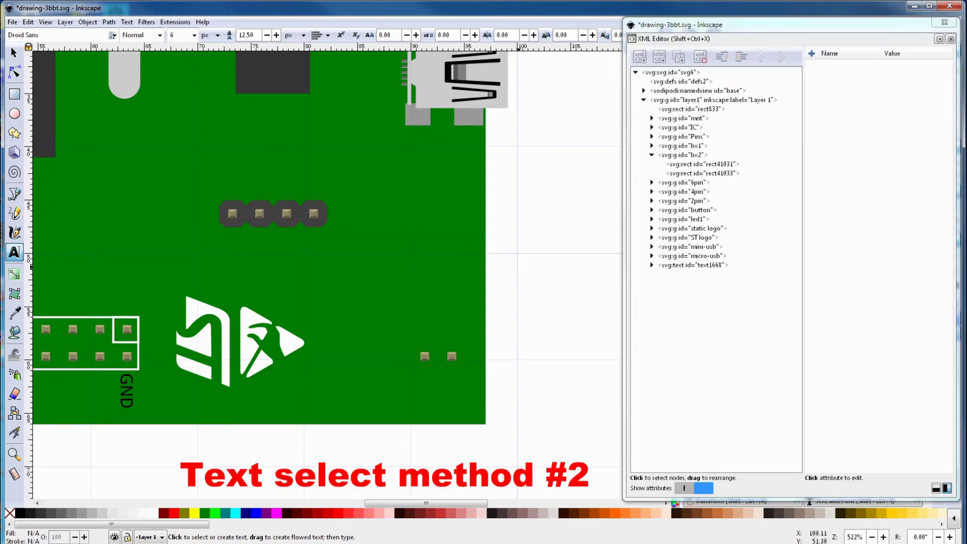
Select the GND label via its text1668 node, then make it Bold and white
left_click(14, 53)
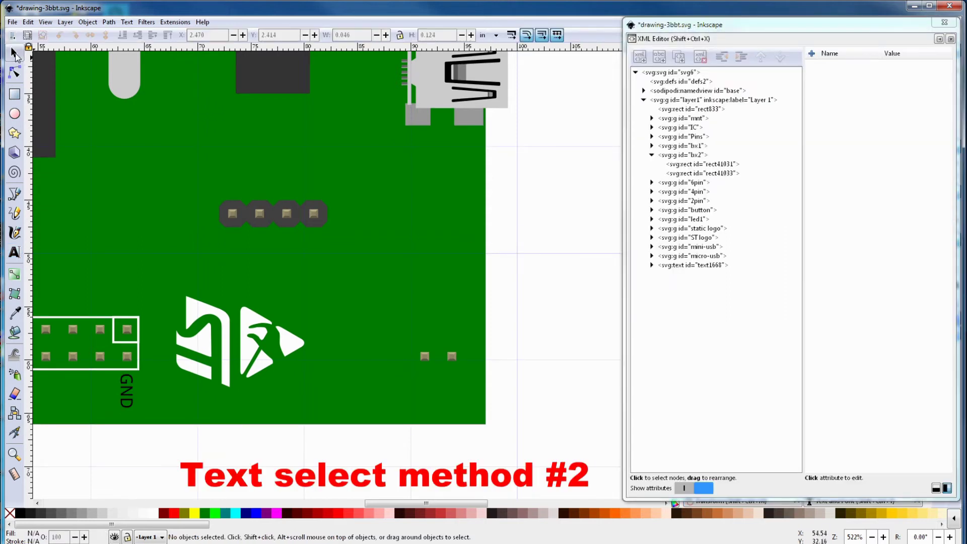
left_click(122, 396)
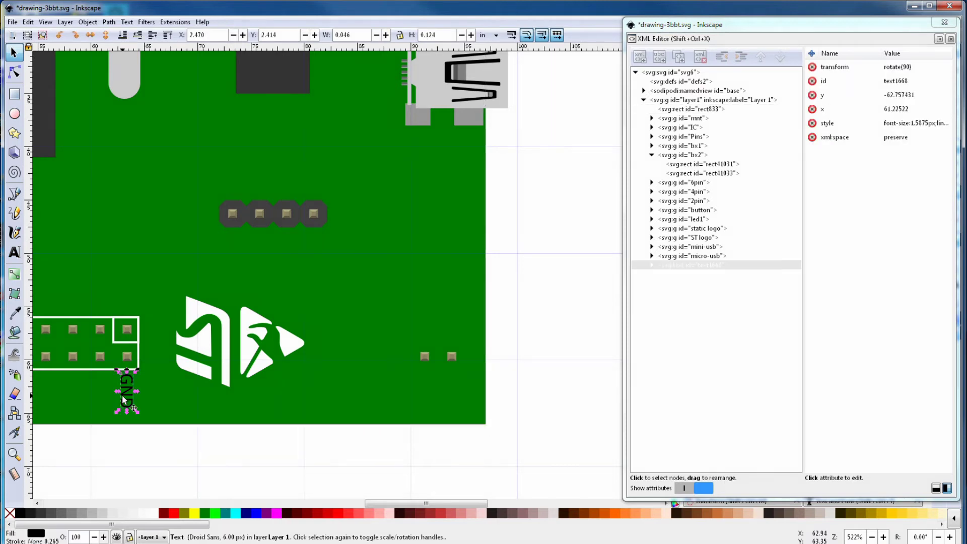
left_click(106, 453)
left_click_drag(107, 456, 153, 370)
left_click(148, 438)
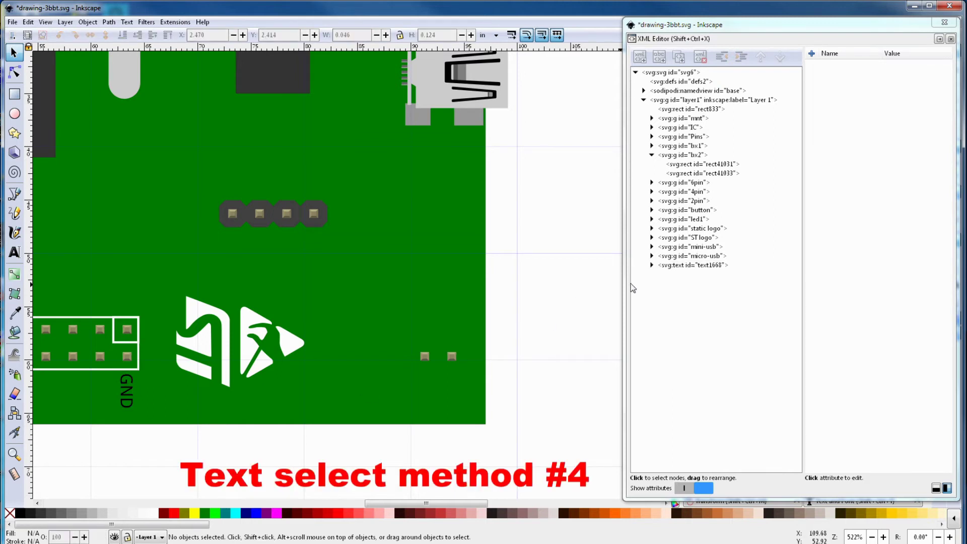
left_click(667, 267)
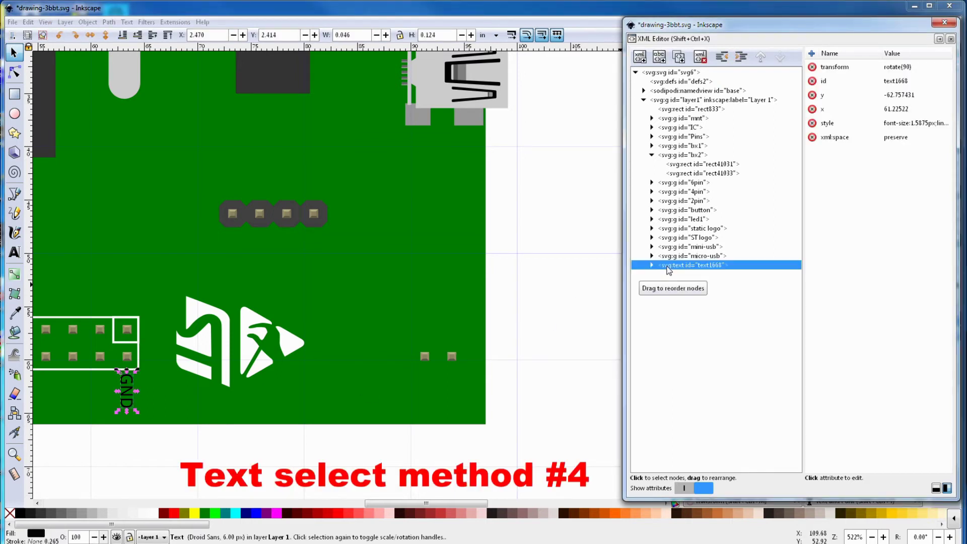
left_click(15, 251)
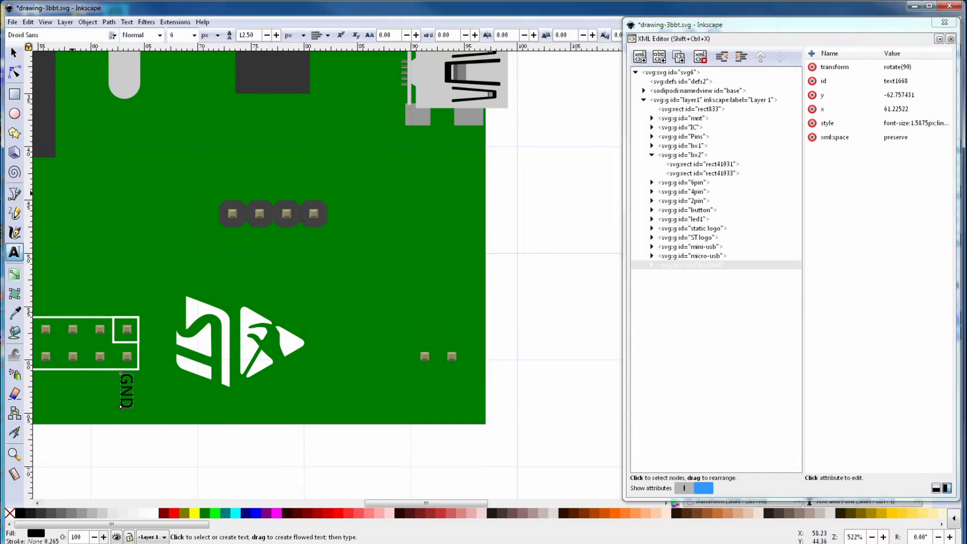
left_click(160, 35)
left_click(141, 56)
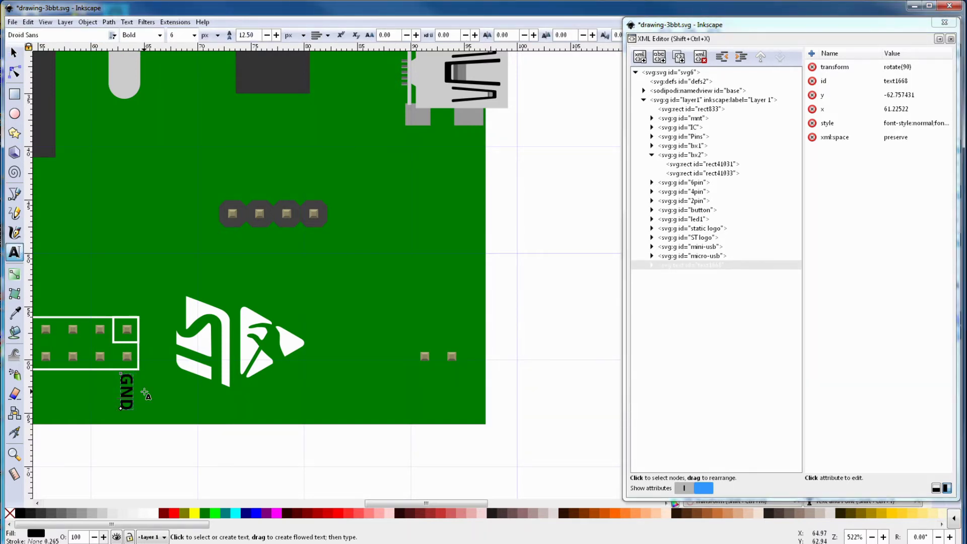
left_click(13, 58)
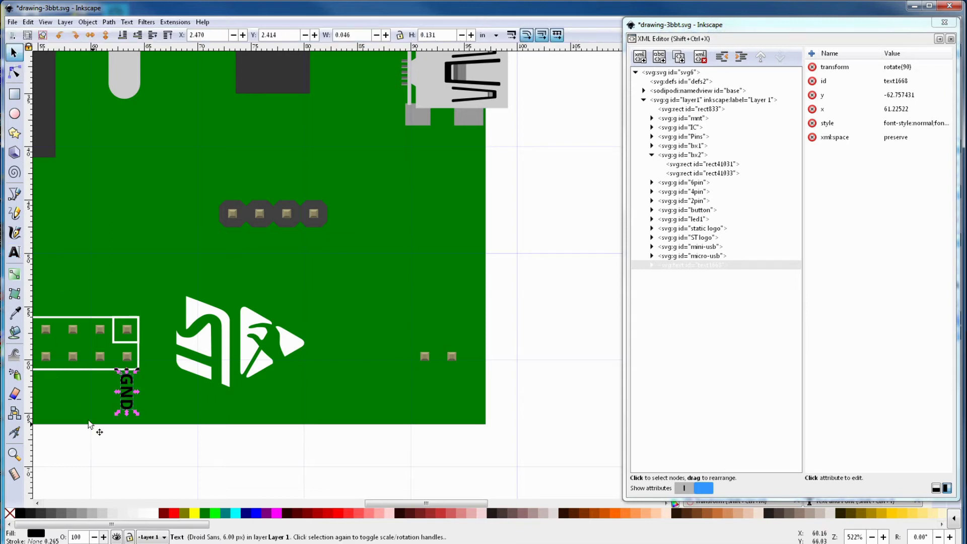
left_click(152, 513)
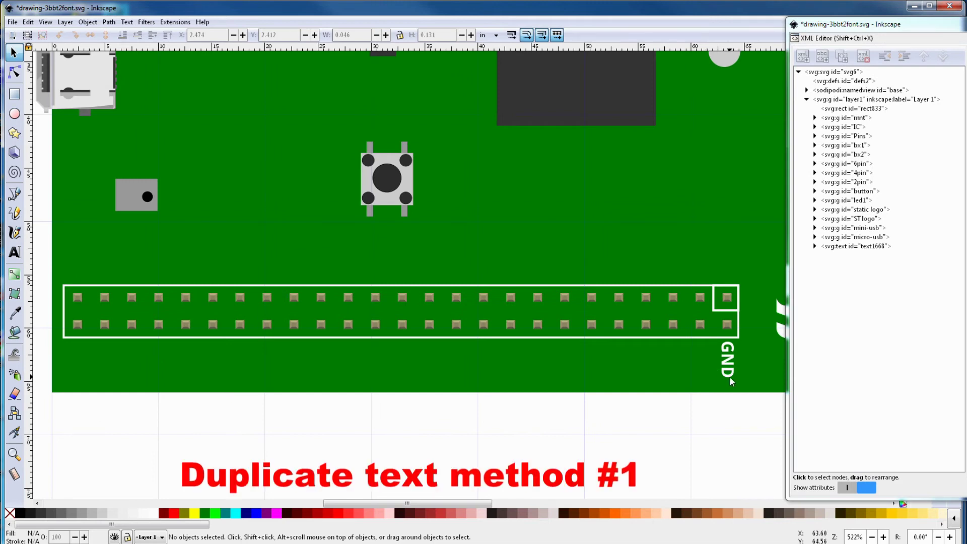
Duplicate the GND label, then duplicate both labels and shift the copies left
left_click(844, 247)
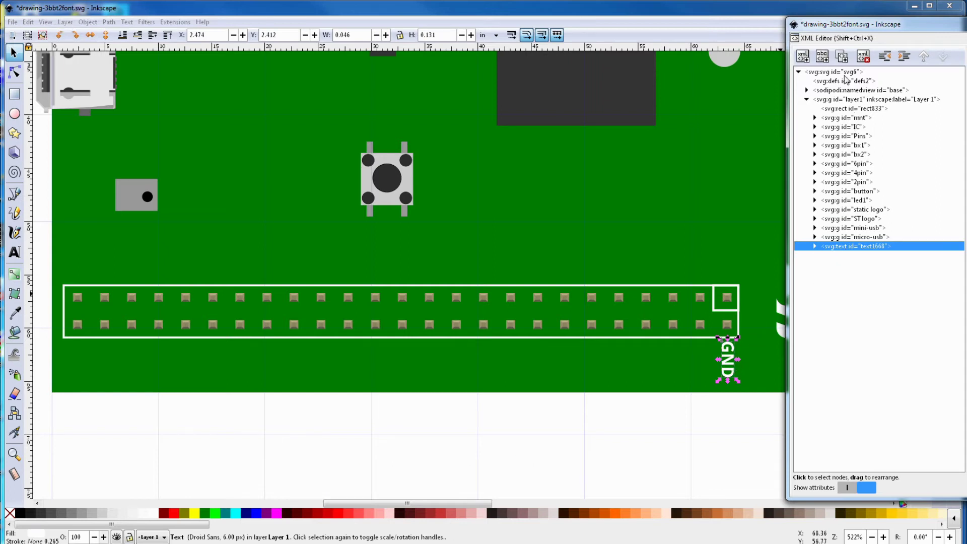
left_click(841, 57)
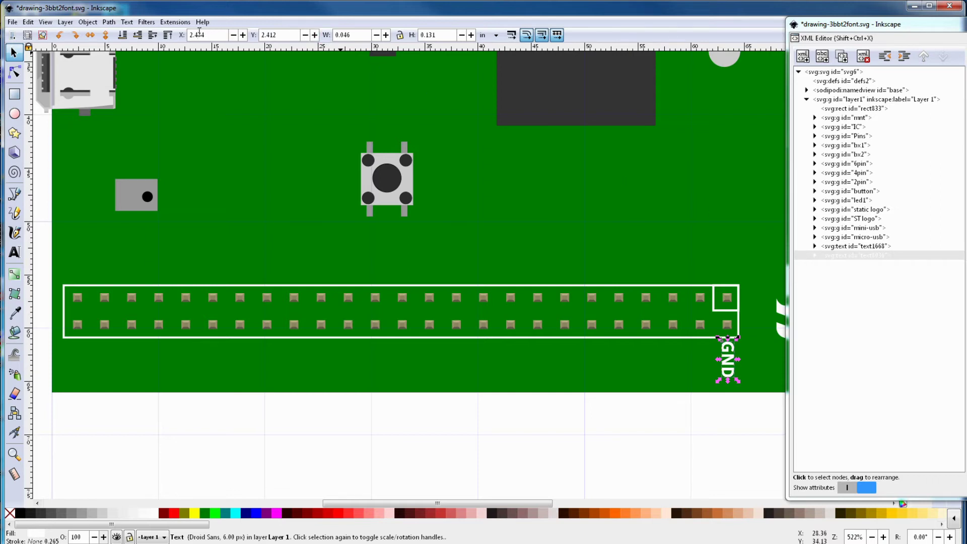
scroll(199, 31, "down", 1)
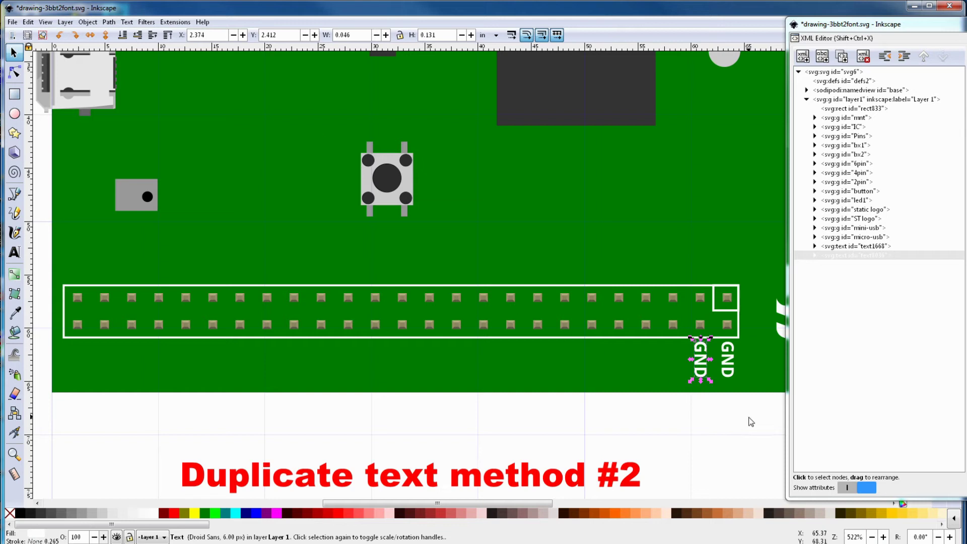
left_click_drag(751, 422, 675, 332)
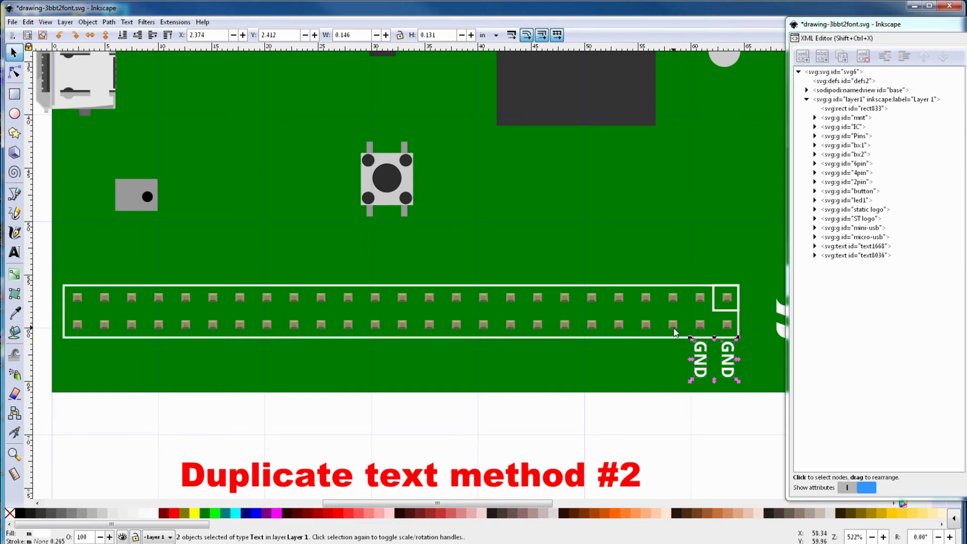
left_click(29, 22)
left_click(49, 172)
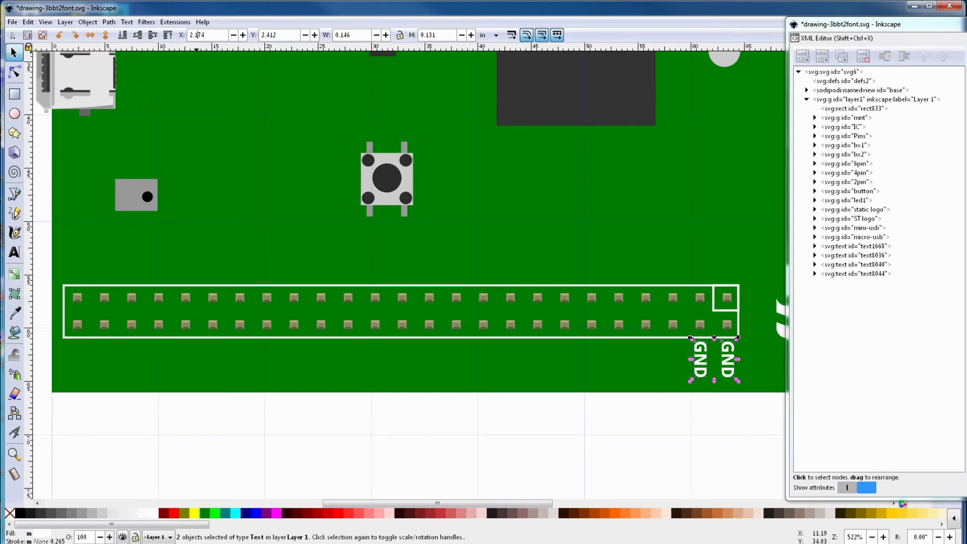
key("Return")
Duplicate the four GND labels, move the copies to X 1.774, and select the row
left_click_drag(748, 426, 622, 335)
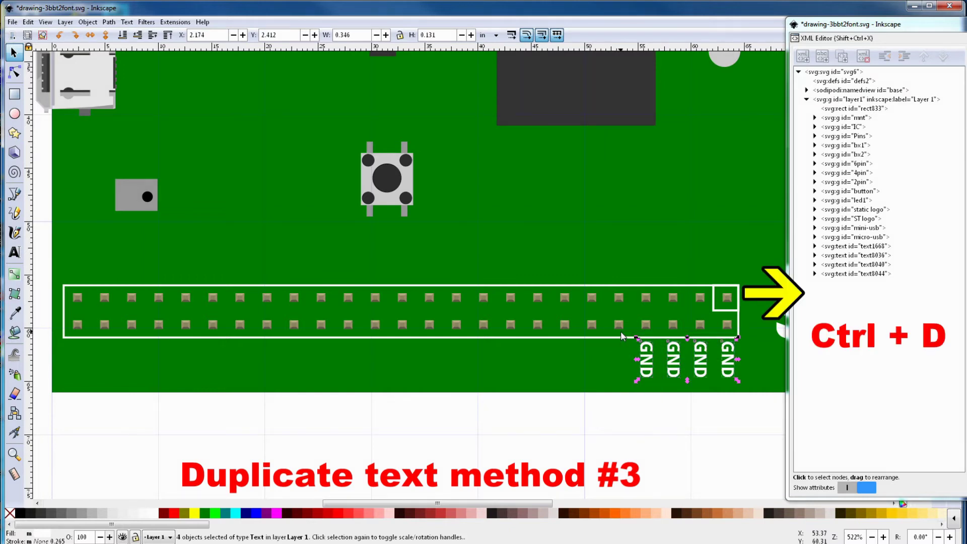
key("ctrl+d")
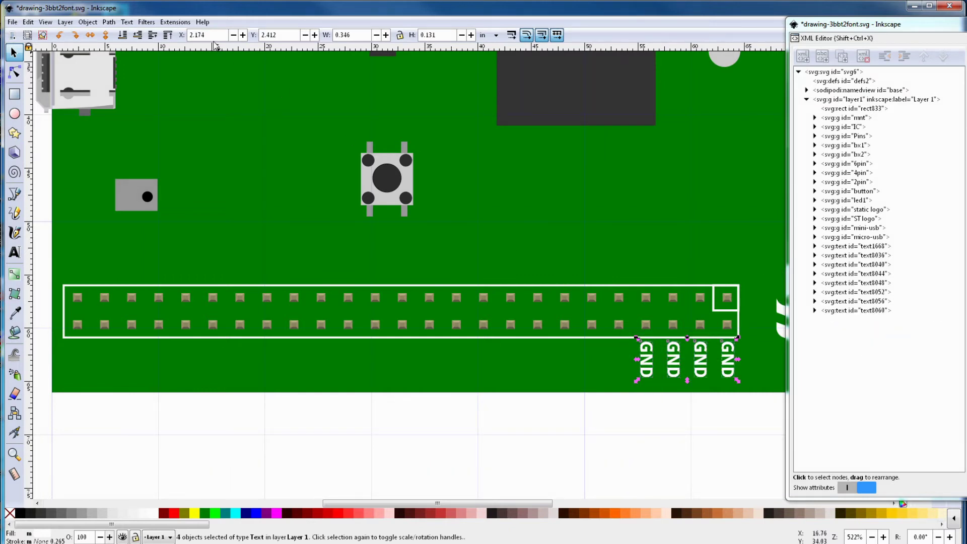
type("1.774")
key("Return")
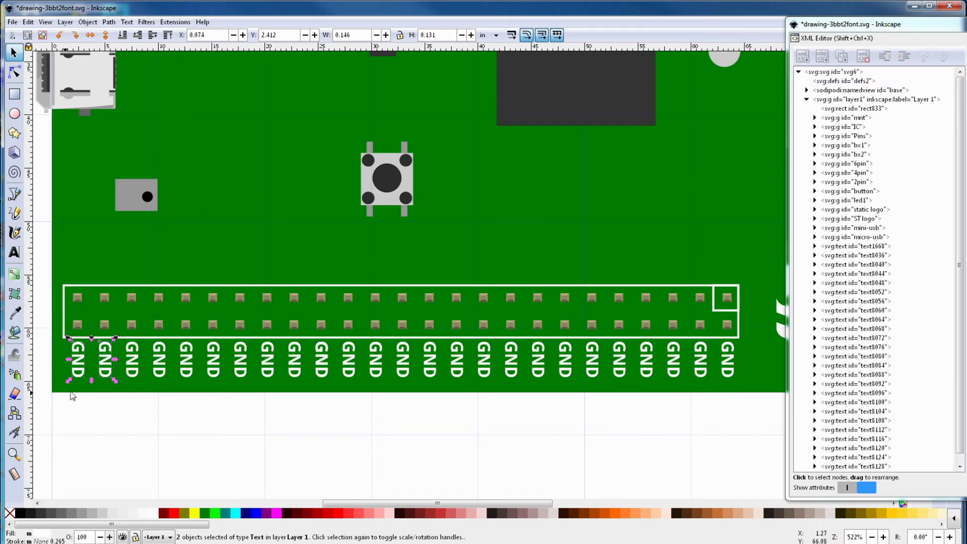
left_click_drag(51, 402, 743, 350)
Group all the GND labels and start editing the second-to-last label
left_click(87, 22)
left_click(94, 115)
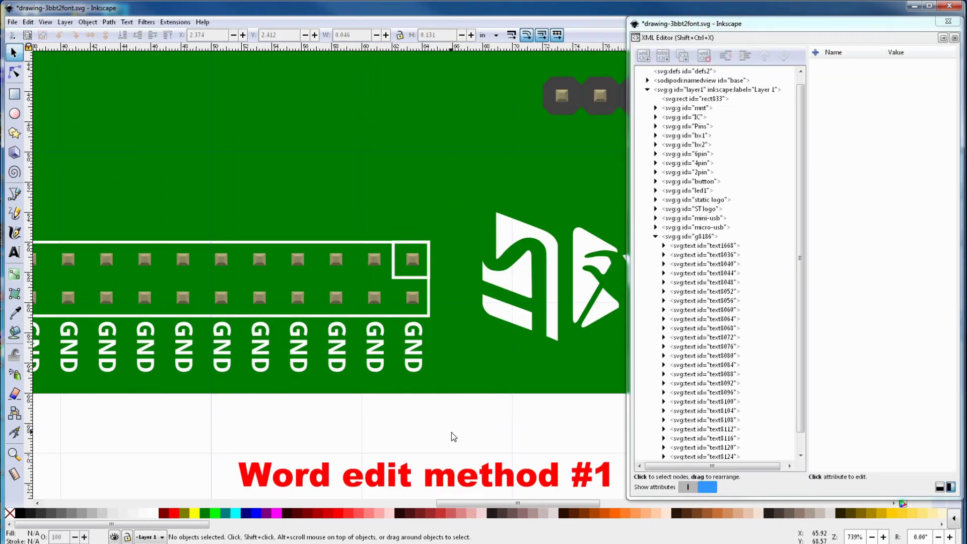
left_click(14, 251)
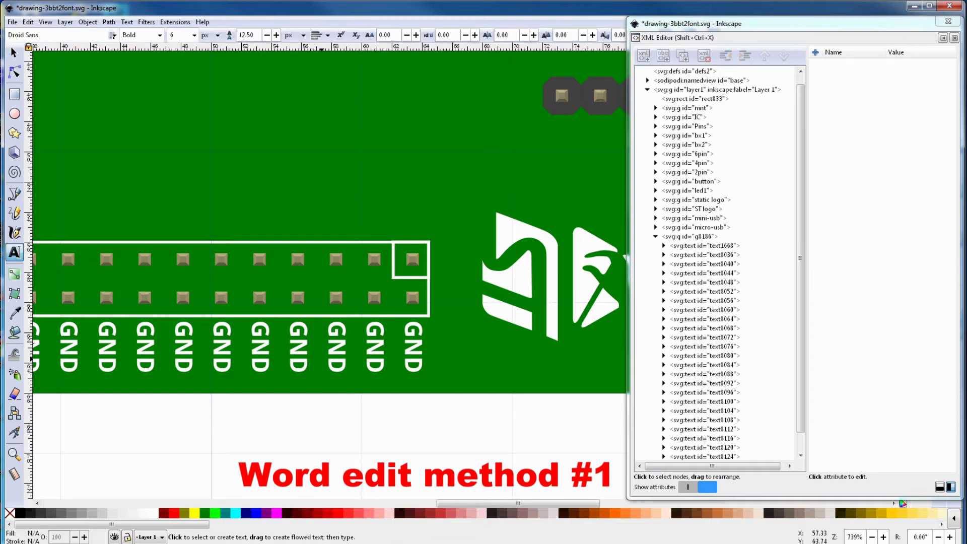
left_click(375, 353)
type("3")
Change that label's text to 5V in the XML Editor, then open the neighbouring label's text
left_click(699, 265)
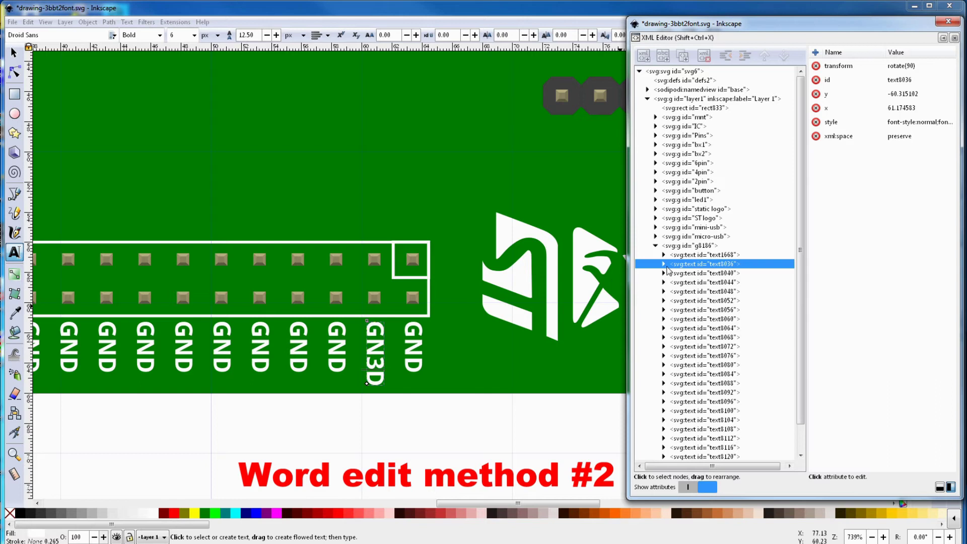
left_click(663, 264)
left_click(707, 275)
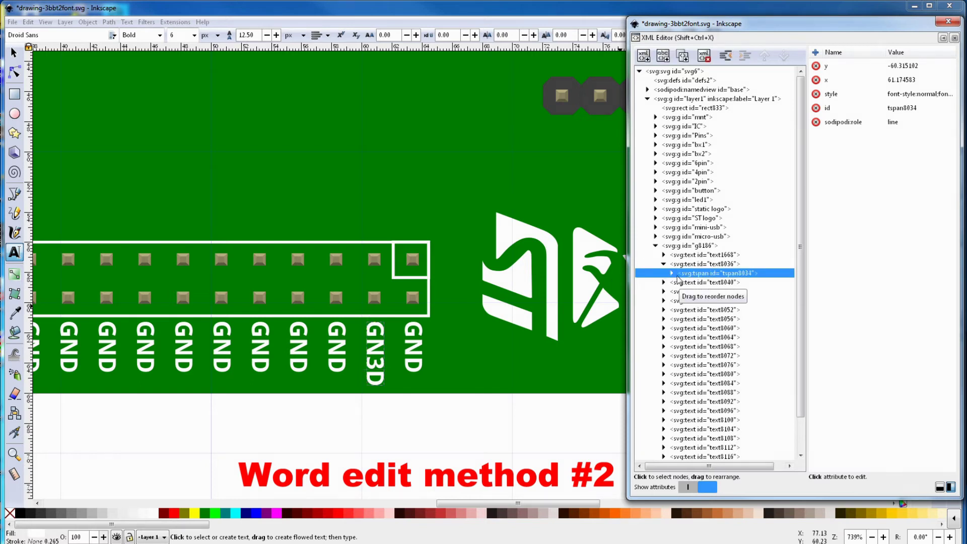
left_click(671, 273)
left_click(698, 283)
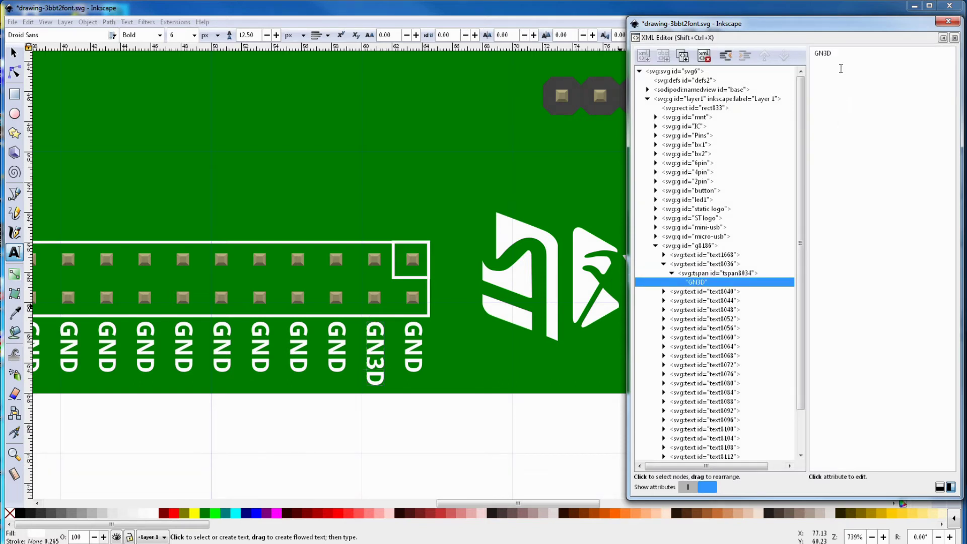
triple_click(839, 51)
type("5V")
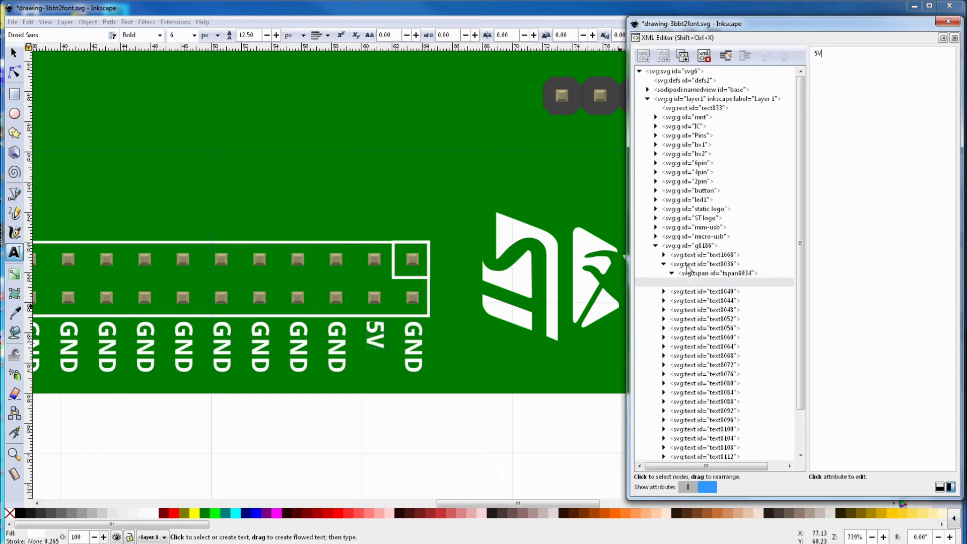
left_click(663, 291)
left_click(672, 300)
left_click(695, 309)
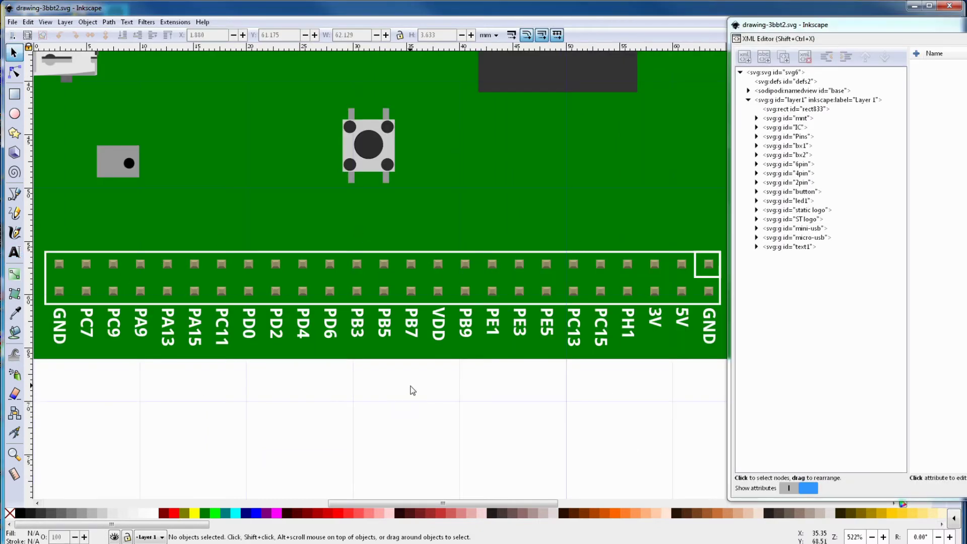
Duplicate the text1 pin-label group and move the copy to Y 52.117 mm above the bottom header pins
left_click(772, 248)
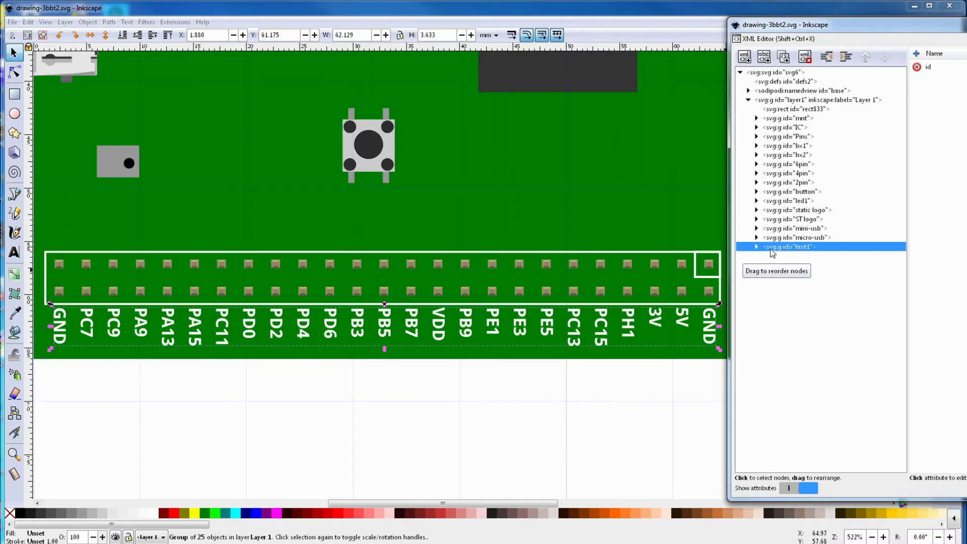
left_click(783, 57)
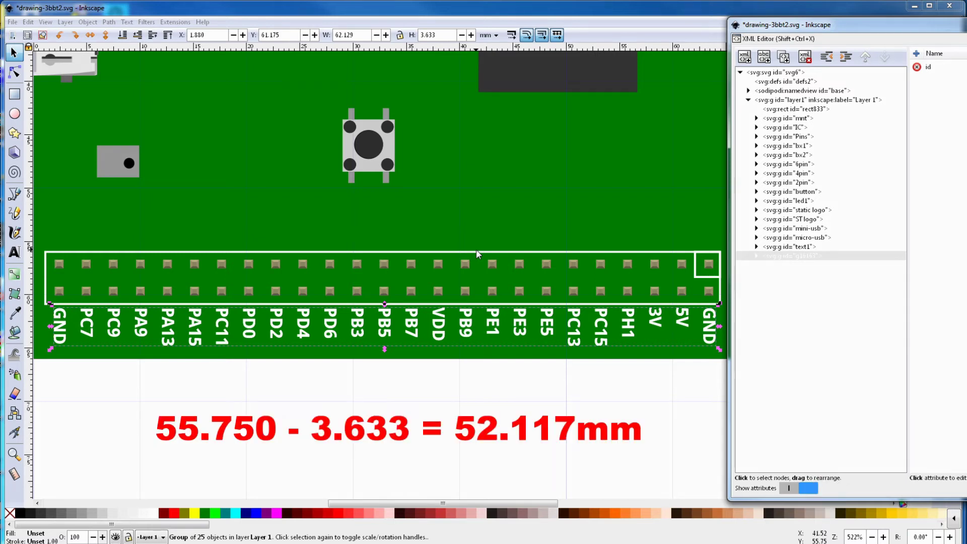
triple_click(264, 35)
type("52.117")
key("Return")
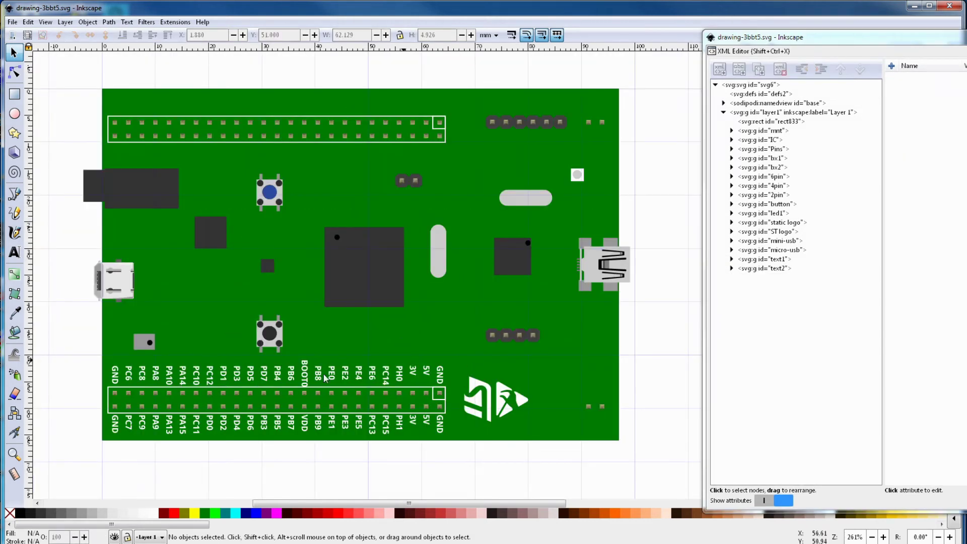
Duplicate the text2 label group and, with units in inches, move the copy to Y 0.008
left_click(762, 268)
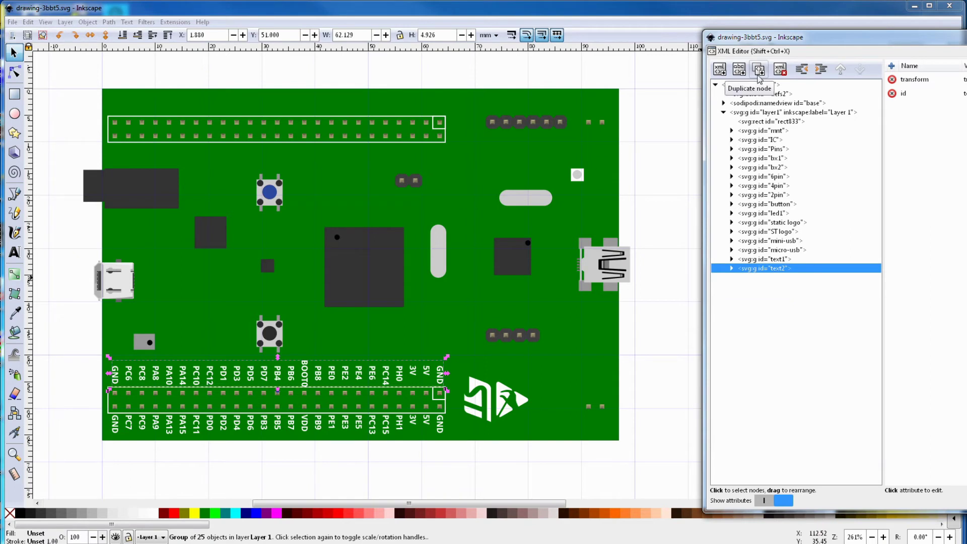
left_click(759, 73)
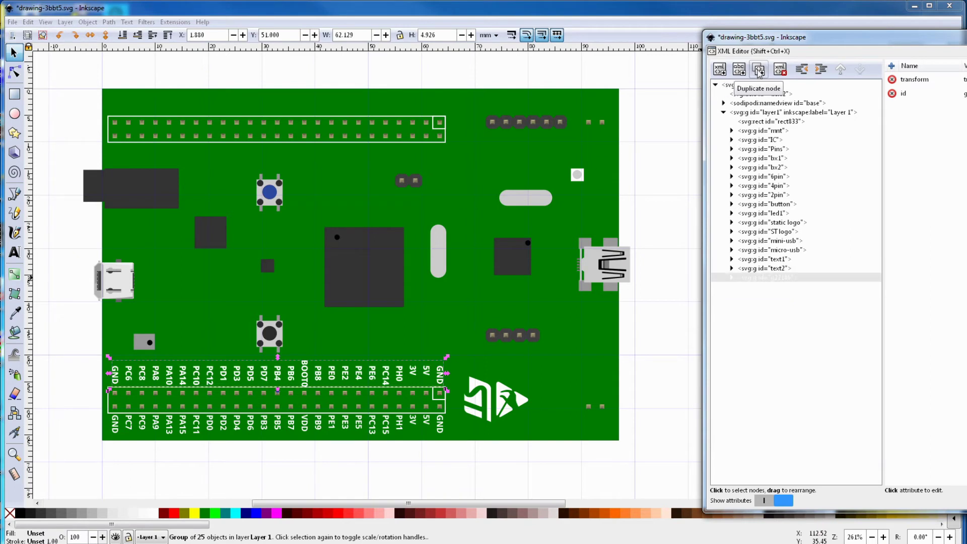
left_click(495, 35)
left_click(484, 6)
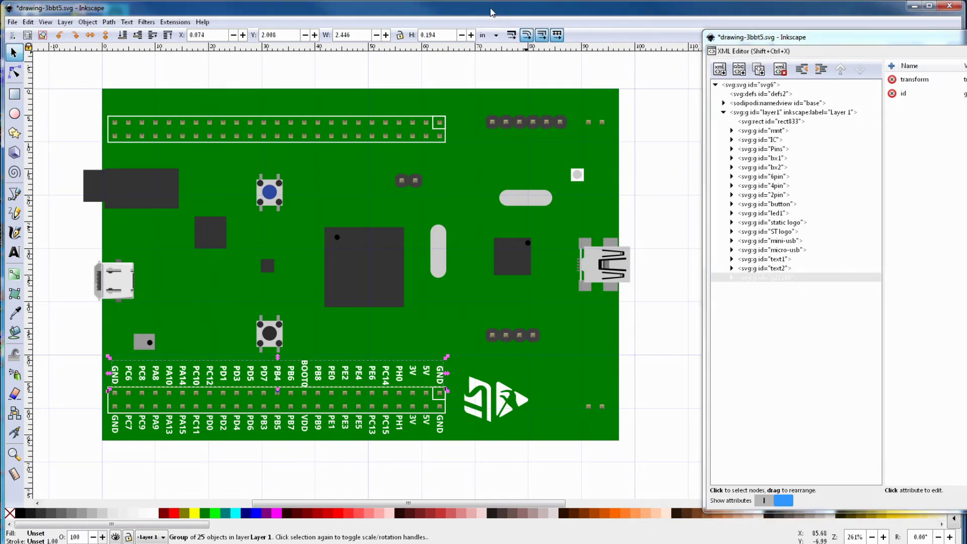
left_click(258, 38)
type("0.008")
key("Return")
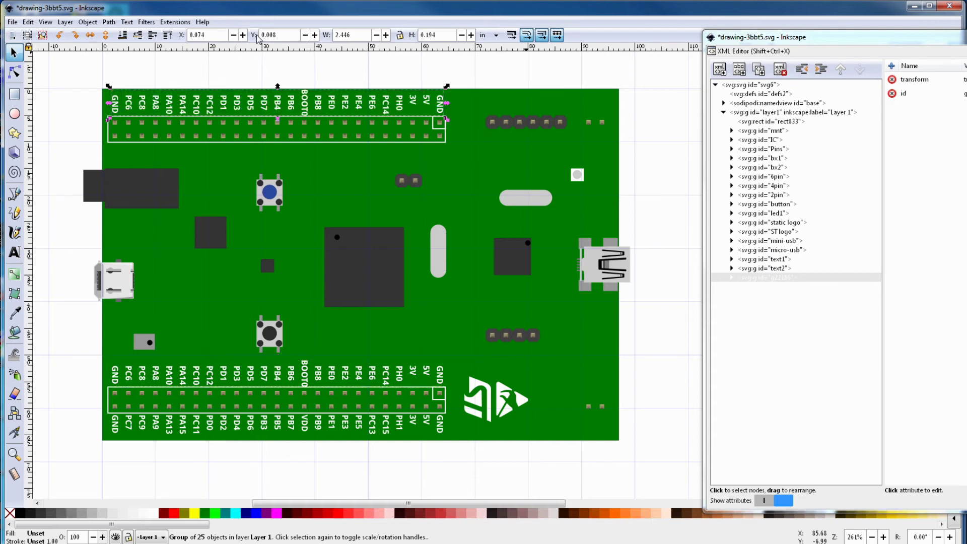
Duplicate the text1 label group and move the copy to Y 0.408 in on the top header
left_click(755, 259)
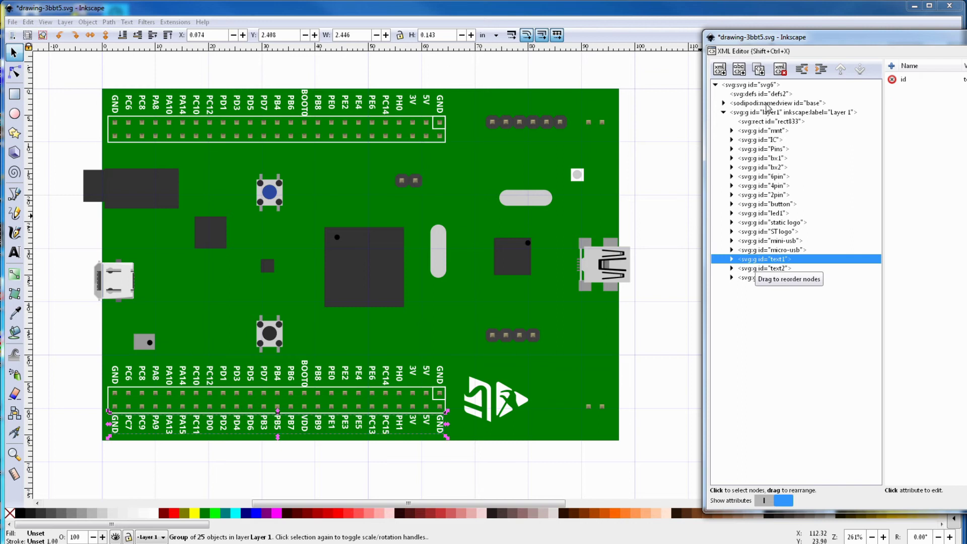
left_click(759, 69)
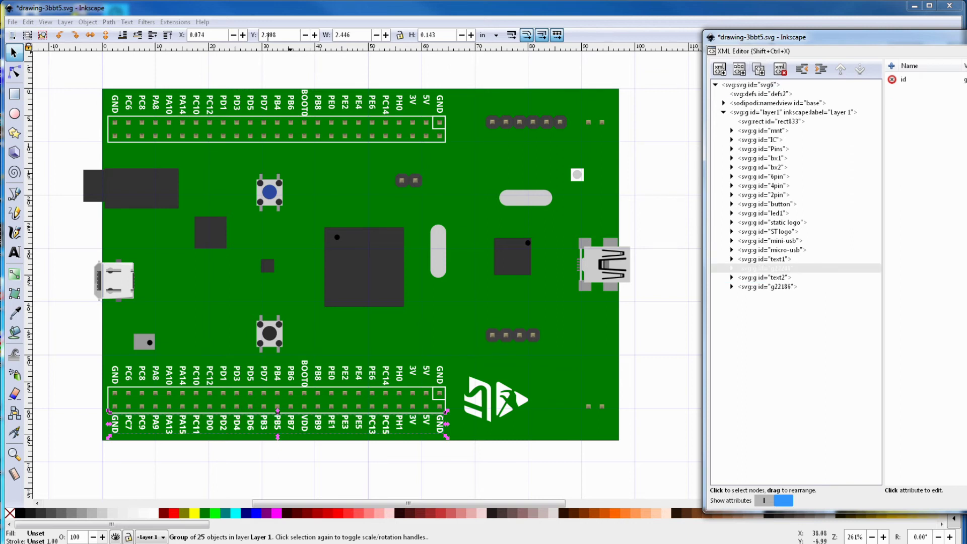
left_click(260, 35)
type("0")
key("Return")
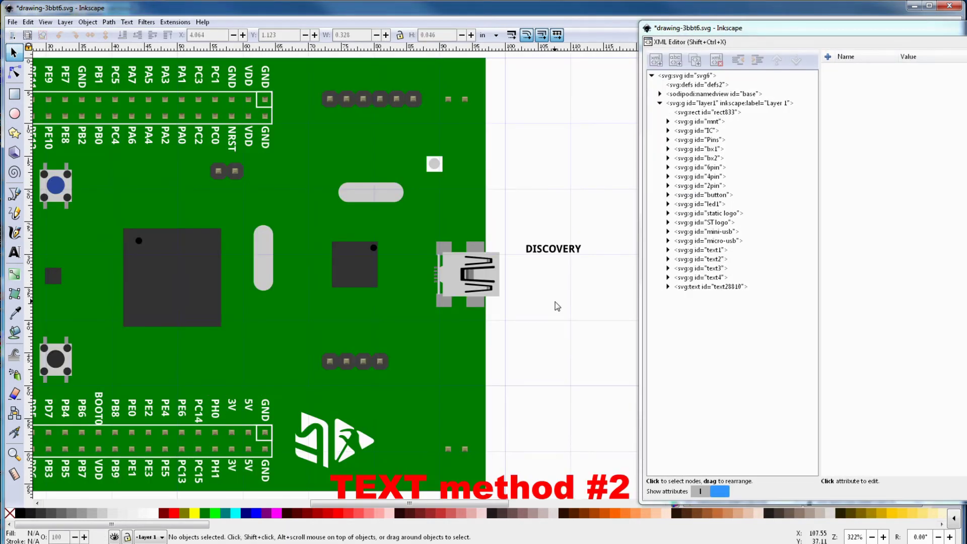
Remove the stray characters typed after the DISCOVERY text
key("t")
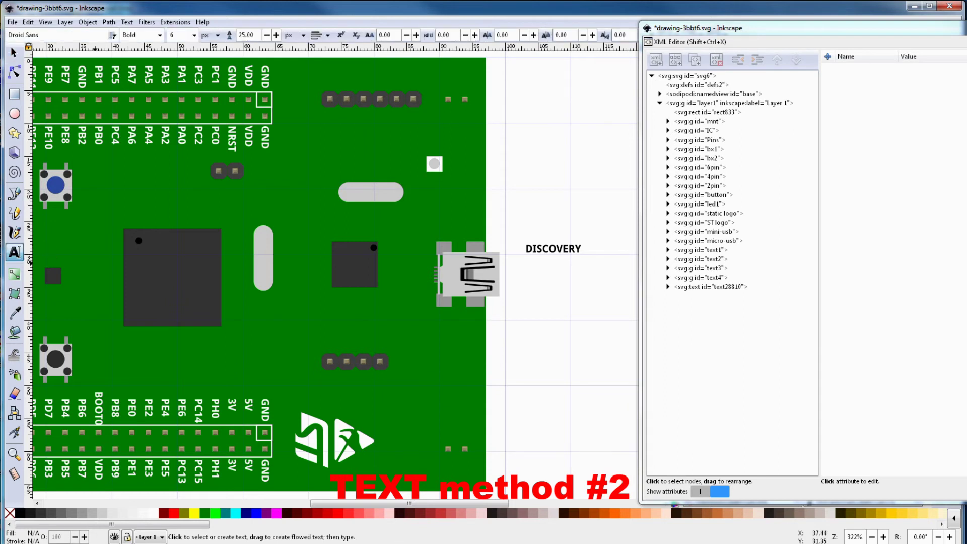
left_click(579, 248)
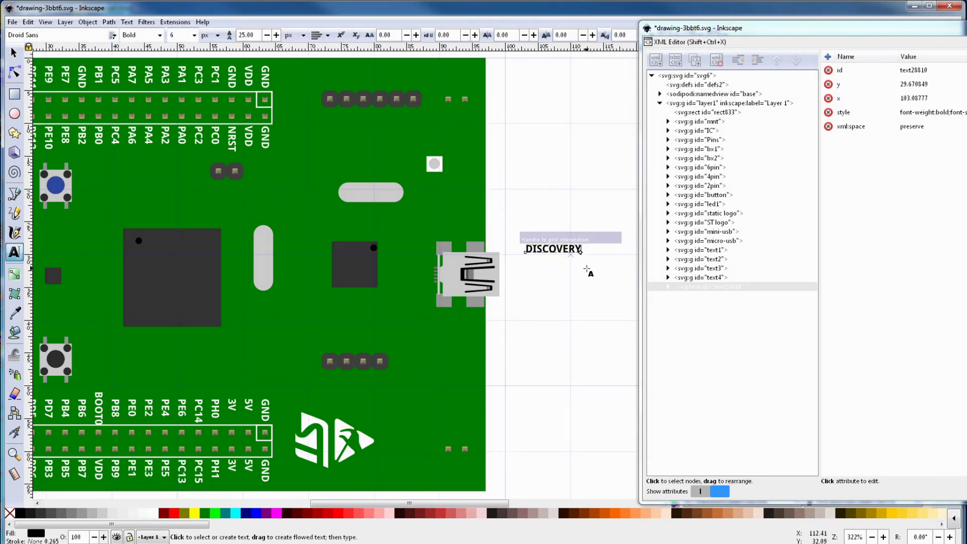
type("222")
key("BackSpace")
key("BackSpace")
key("BackSpace")
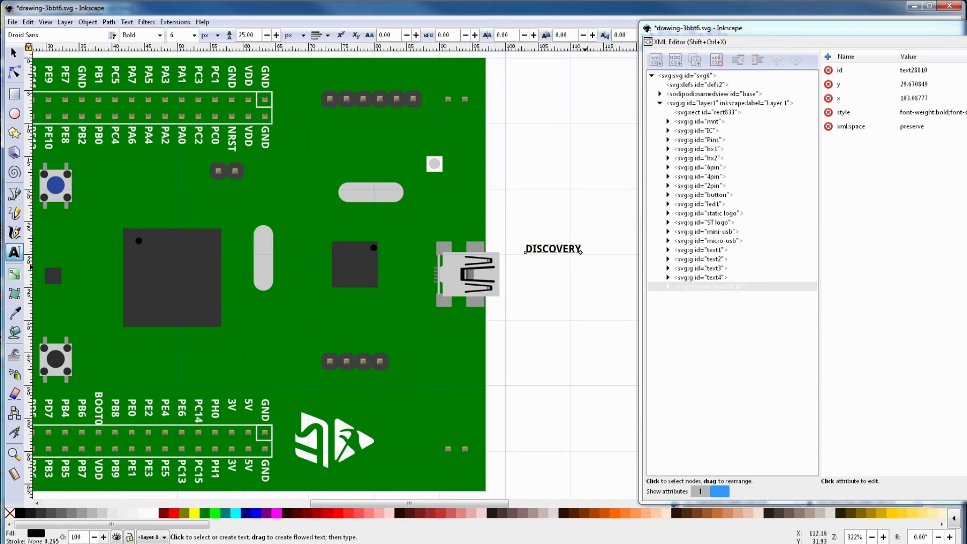
Convert DISCOVERY to paths and confirm text28810 contains separate letter paths
left_click(14, 52)
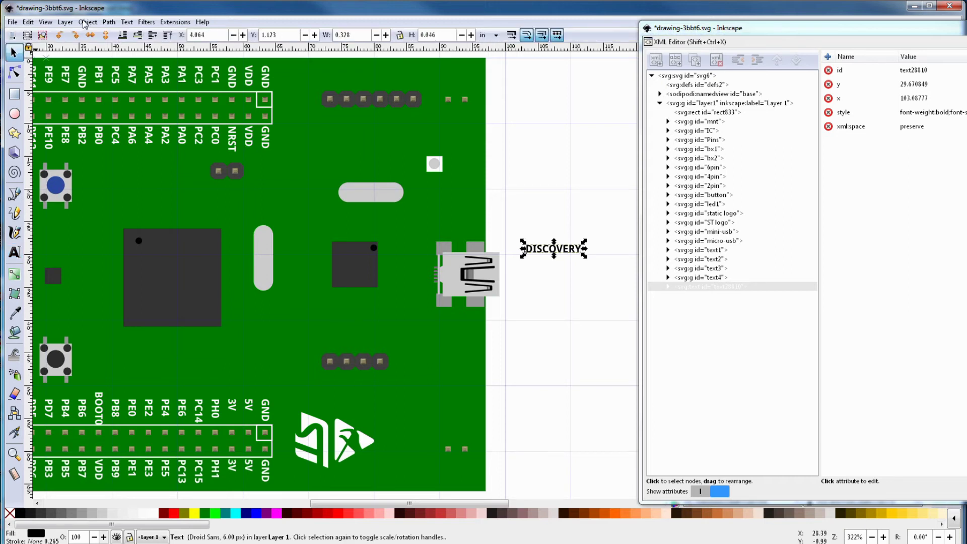
left_click(109, 23)
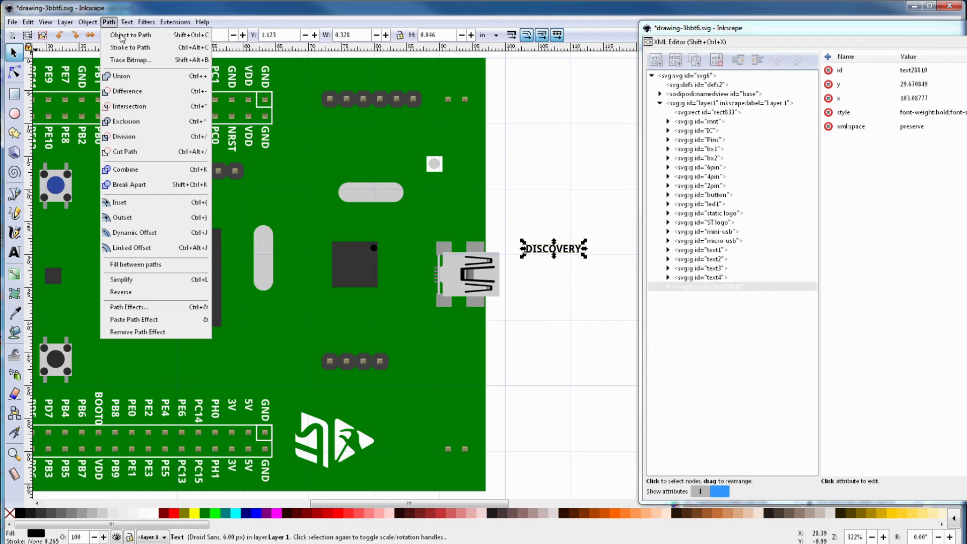
left_click(120, 35)
left_click(15, 252)
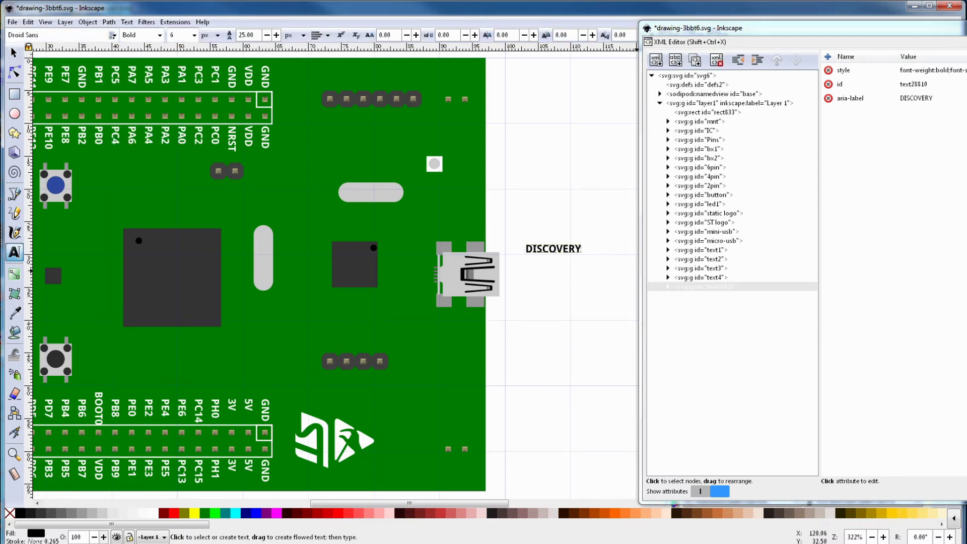
left_click(668, 288)
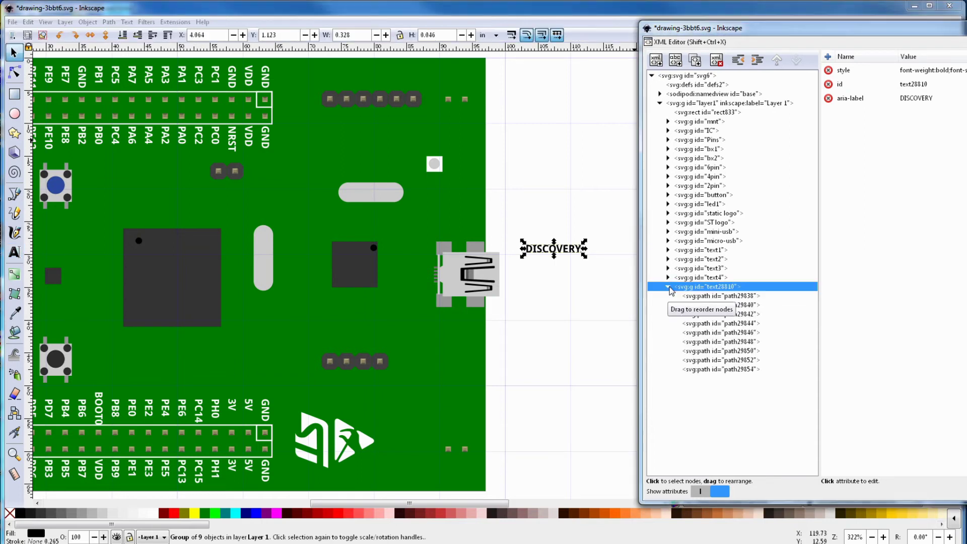
left_click(720, 297)
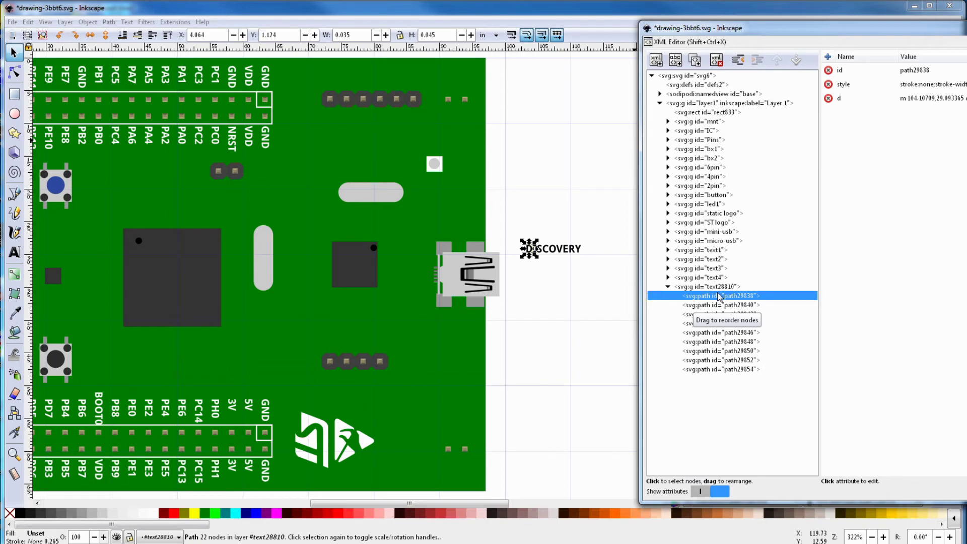
left_click(717, 287)
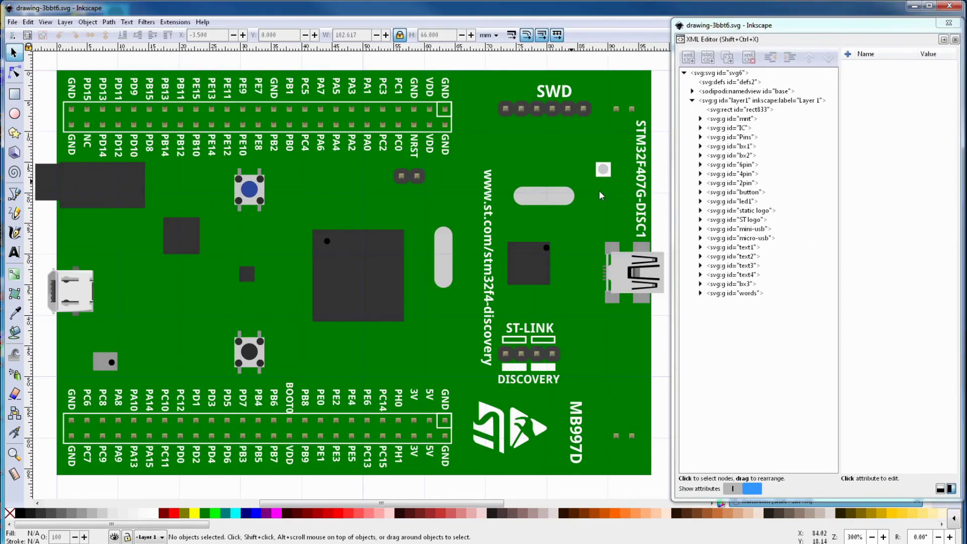
Lower the Pins group step by step to the end of the layer
left_click(719, 136)
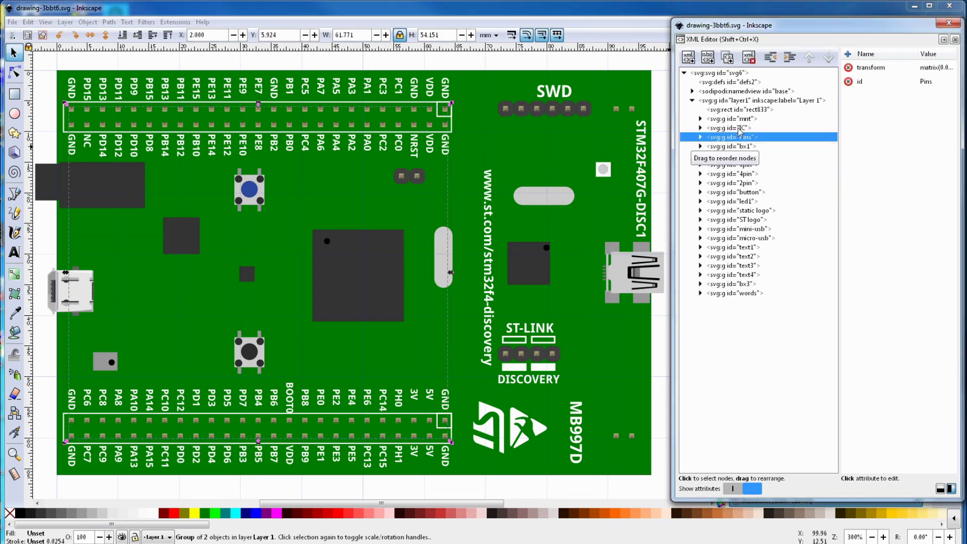
left_click(829, 59)
left_click(828, 59)
left_click(828, 59)
left_click(828, 59)
left_click(829, 59)
left_click(828, 58)
left_click(828, 59)
left_click(828, 59)
left_click(828, 59)
left_click(828, 59)
left_click(828, 59)
left_click(828, 59)
left_click(828, 59)
left_click(828, 59)
left_click(828, 59)
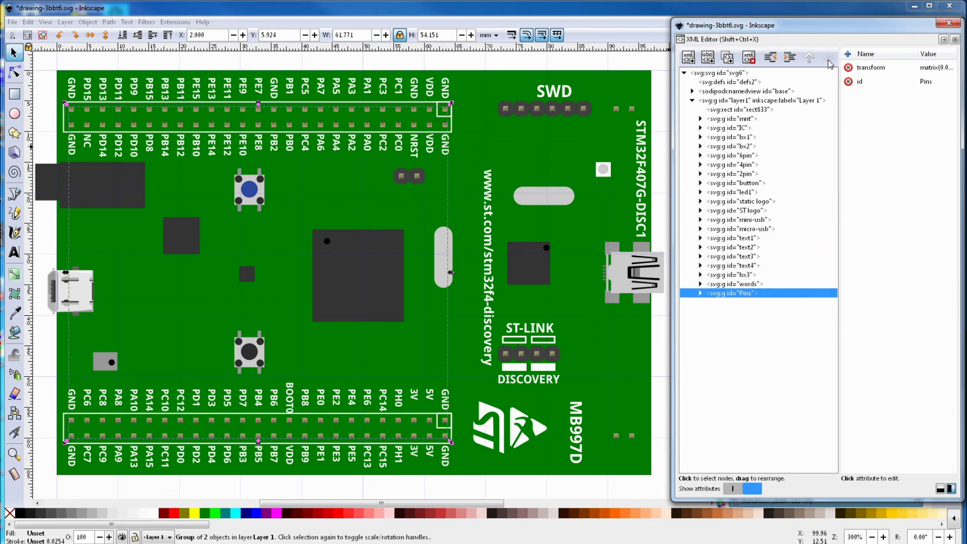
Select all 21 objects, group them, and give the group the id breadboard
left_click(27, 22)
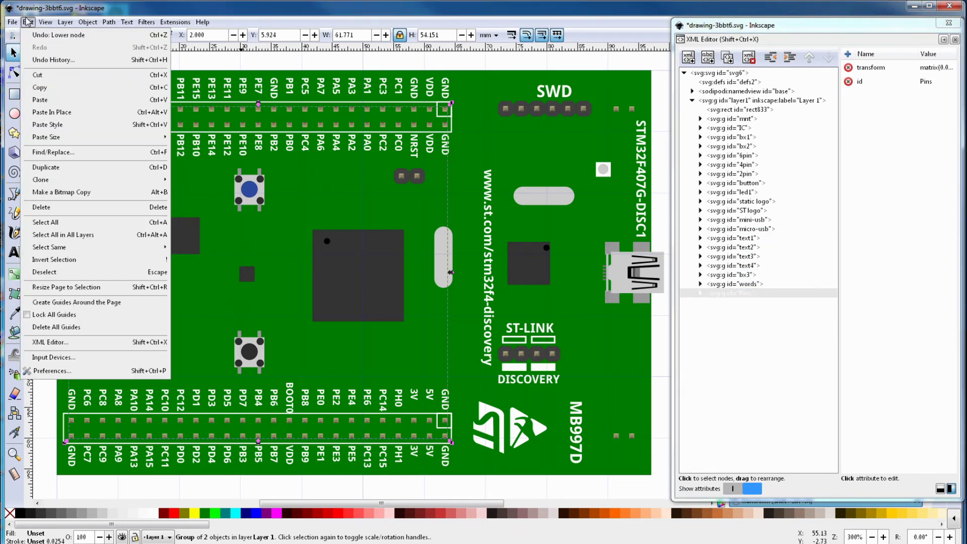
left_click(53, 224)
left_click(88, 22)
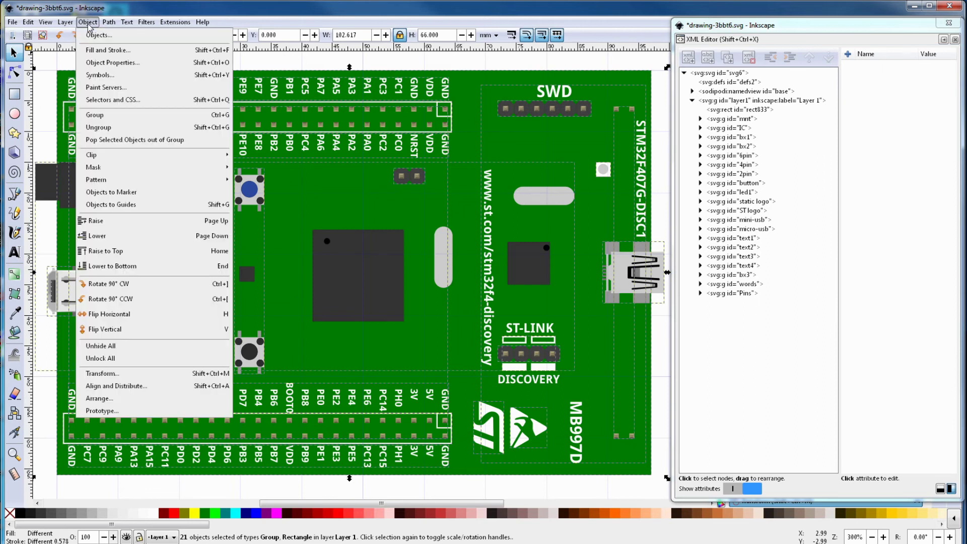
left_click(97, 115)
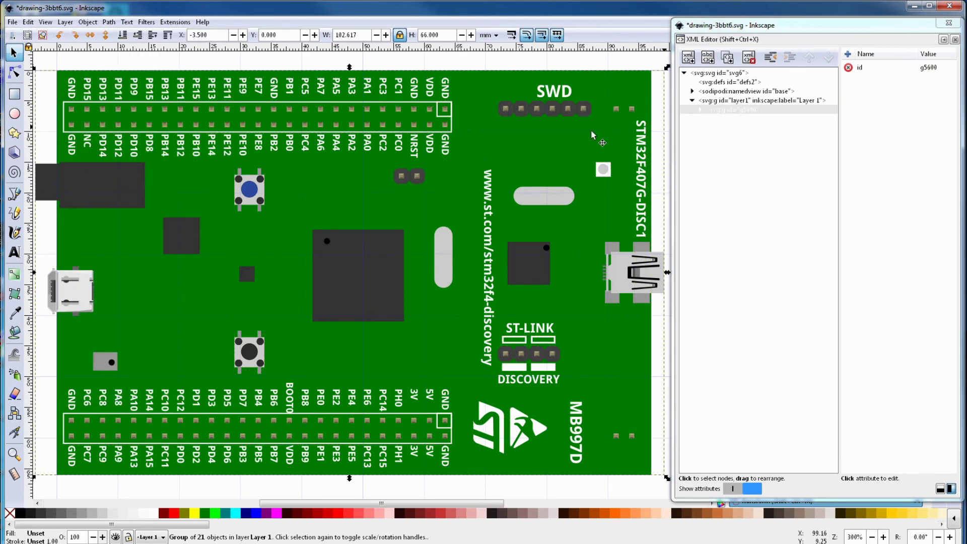
left_click(931, 68)
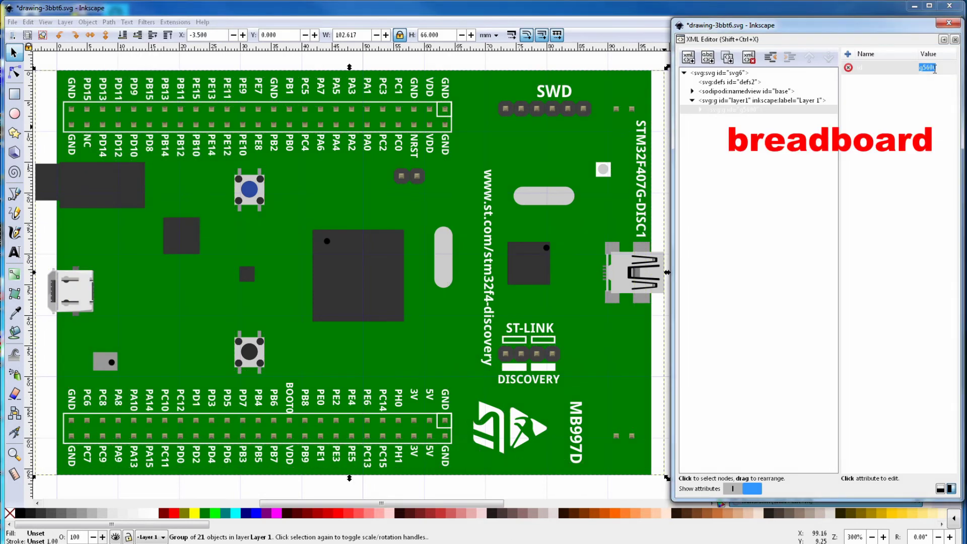
type("breadboard")
key("Return")
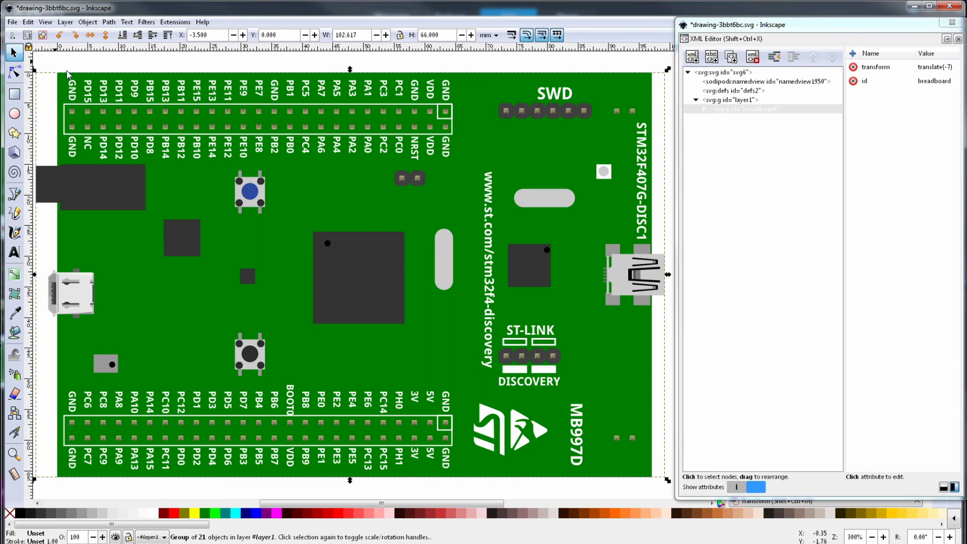
Resize the page to the breadboard group, then open the text1668 GND label's style in the font test file
left_click(27, 21)
left_click(70, 293)
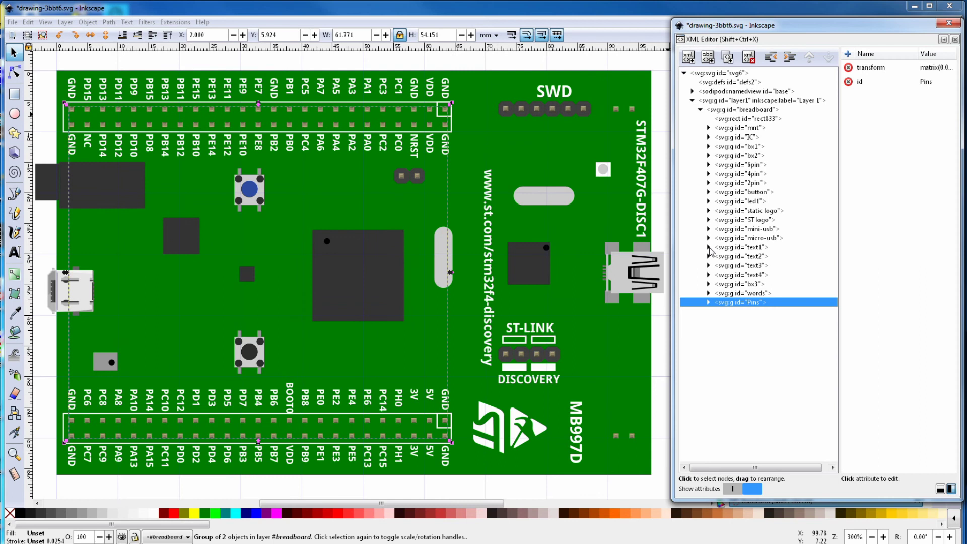
left_click(708, 247)
left_click(744, 256)
left_click(925, 126)
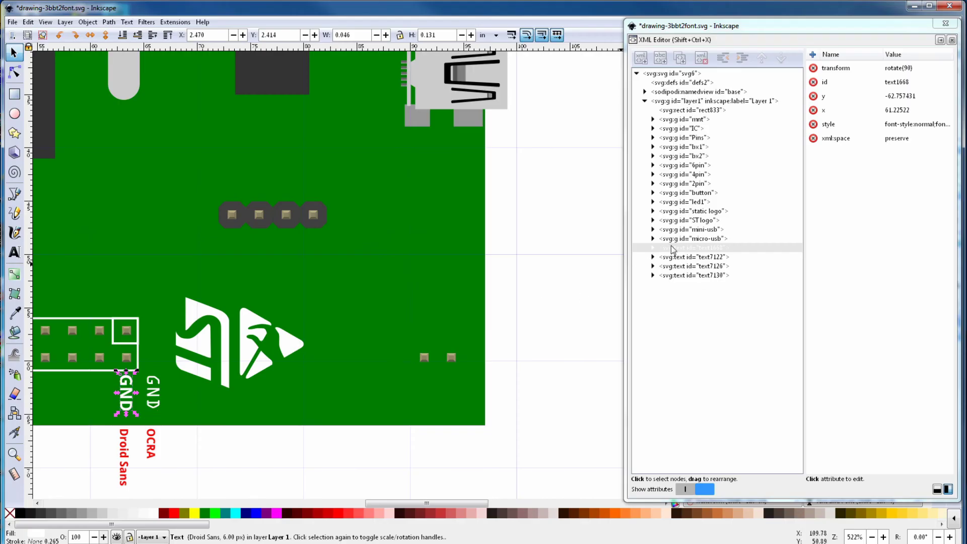
In text1668's style, remove 'px' after 1.5875 and the quotes around Droid Sans
left_click(692, 247)
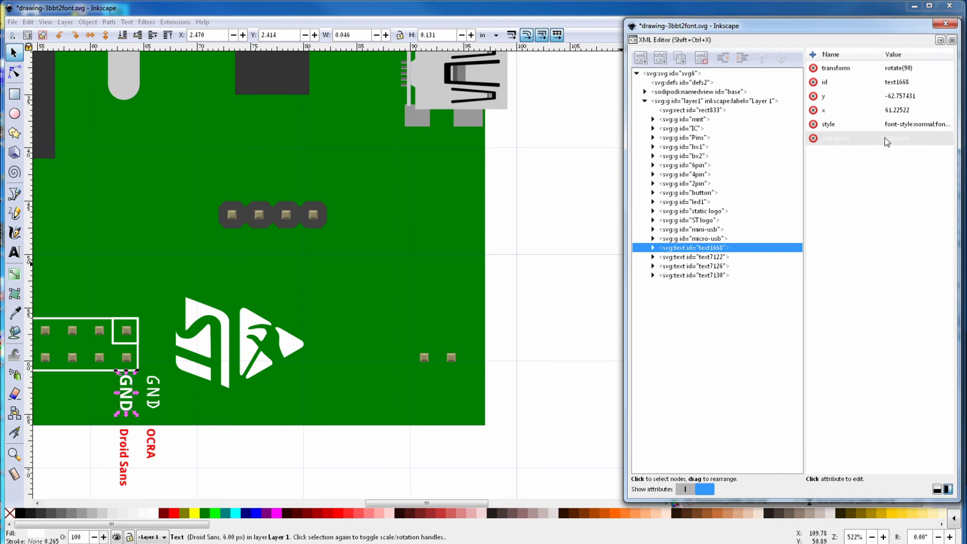
left_click(901, 125)
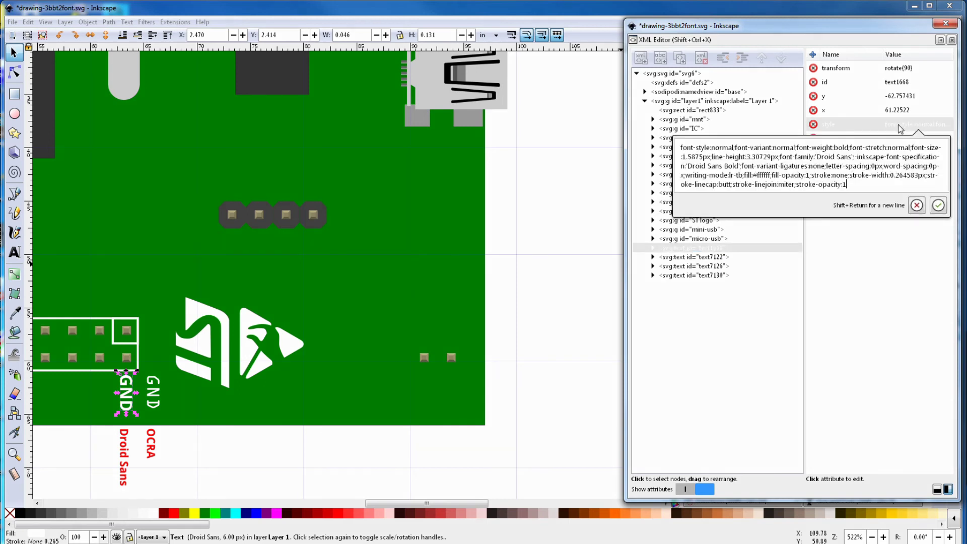
left_click_drag(710, 157, 704, 157)
key("BackSpace")
left_click(809, 157)
key("BackSpace")
left_click(837, 157)
key("BackSpace")
left_click(937, 205)
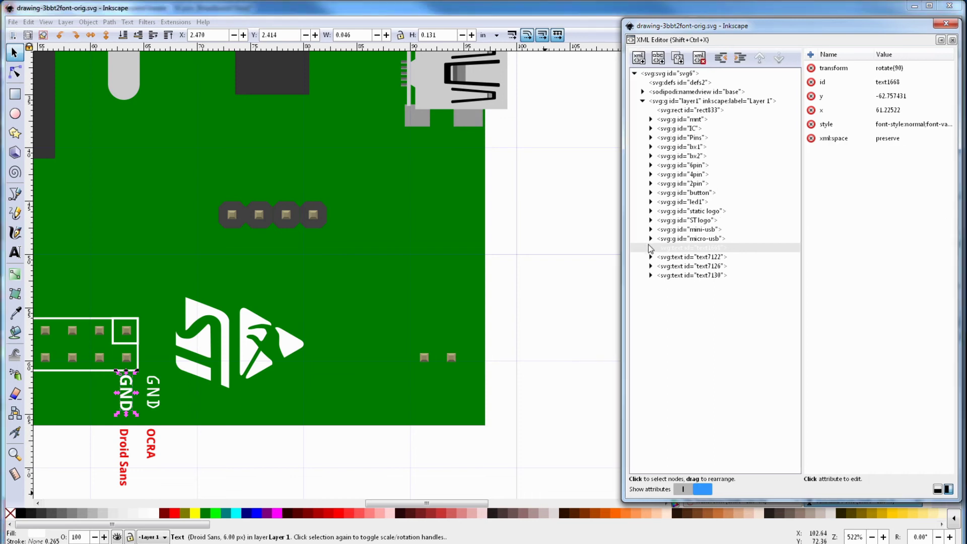
Remove the quotes around Droid Sans in the label's tspan style
left_click(650, 248)
left_click(695, 256)
left_click(911, 97)
left_click(691, 129)
key("BackSpace")
left_click(726, 129)
key("BackSpace")
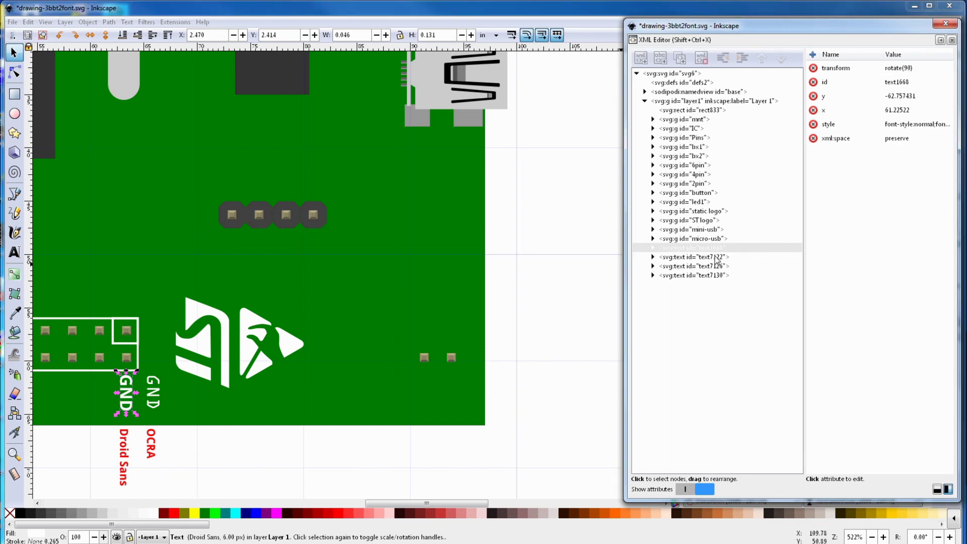
Delete the px unit from the font size in the OCRA label text7122's style
left_click(710, 257)
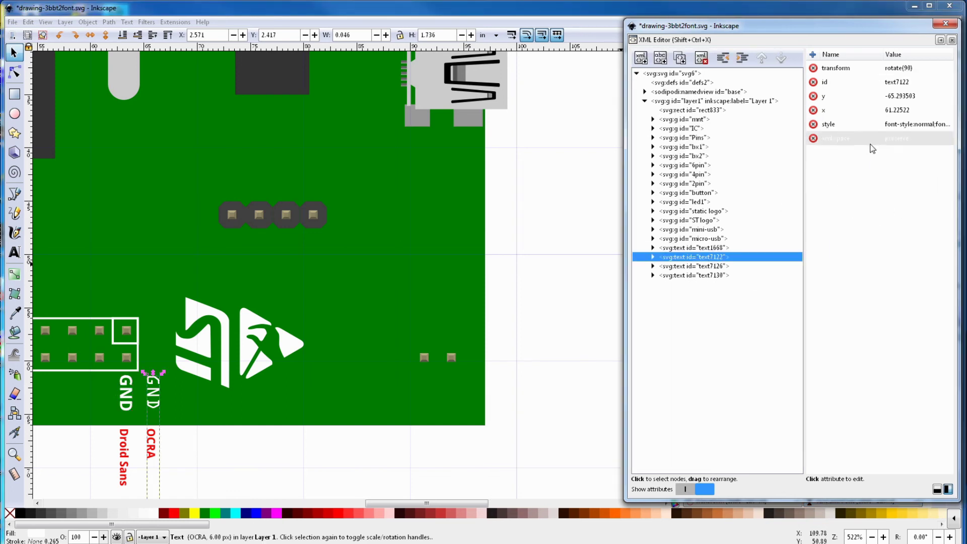
left_click(902, 124)
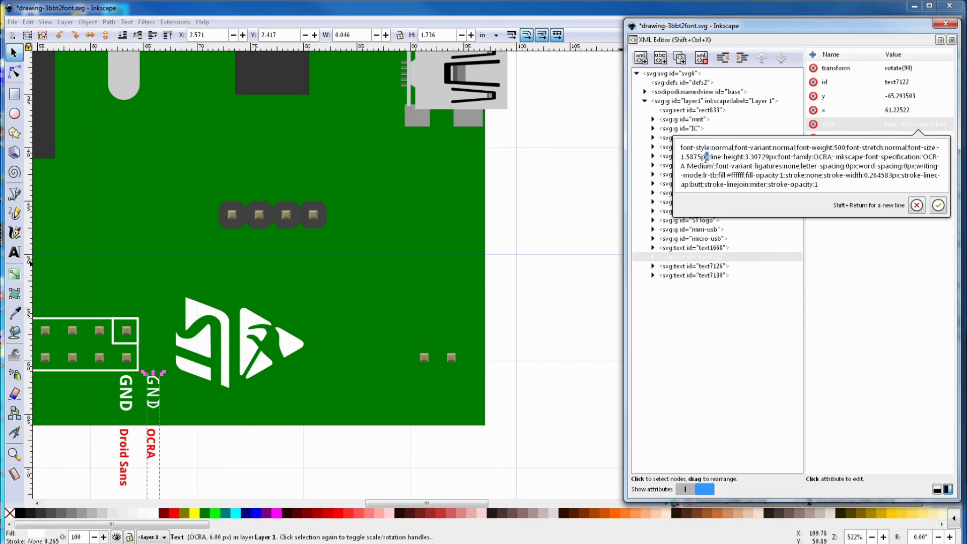
left_click(708, 159)
key("BackSpace")
key("BackSpace")
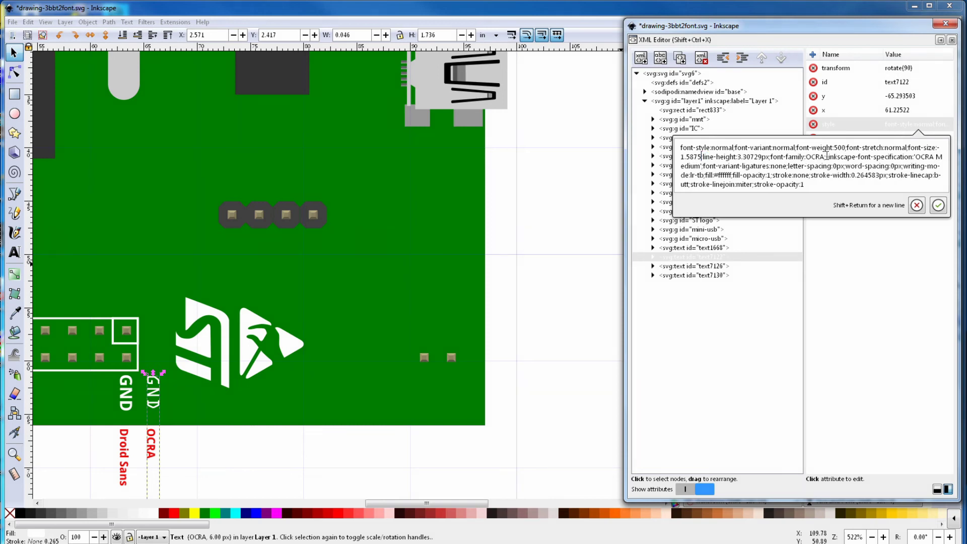
Confirm the OCRA style edit and save drawing-3bbt6bc.svg as Plain SVG
left_click(938, 205)
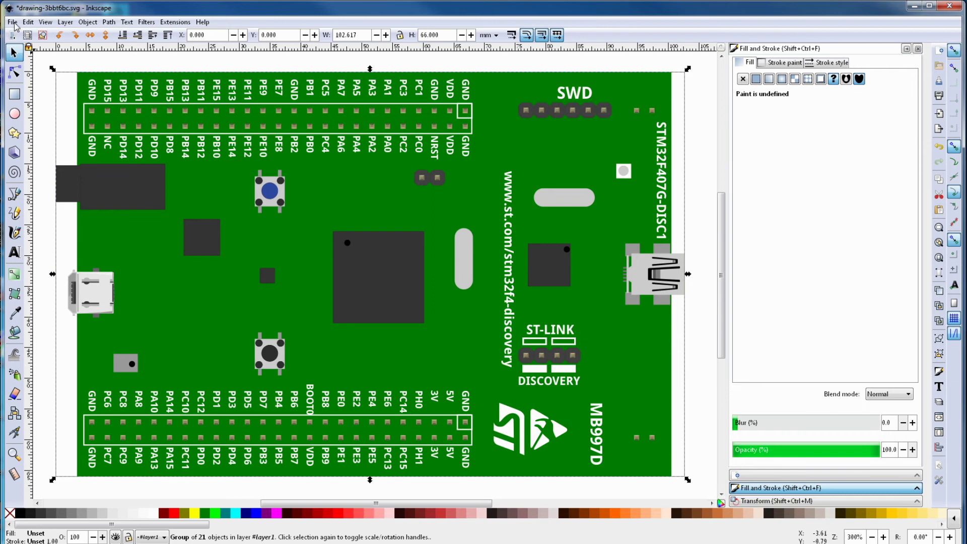
left_click(13, 22)
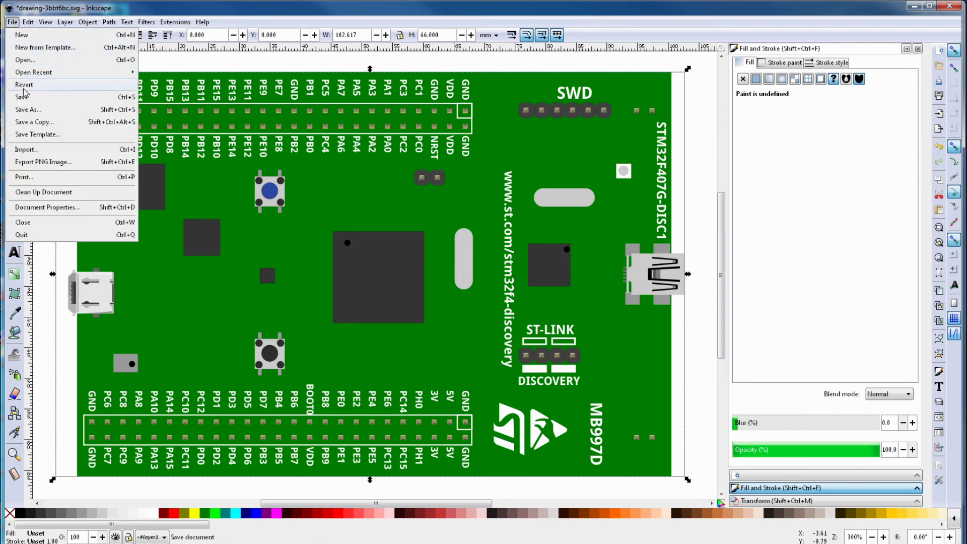
left_click(23, 116)
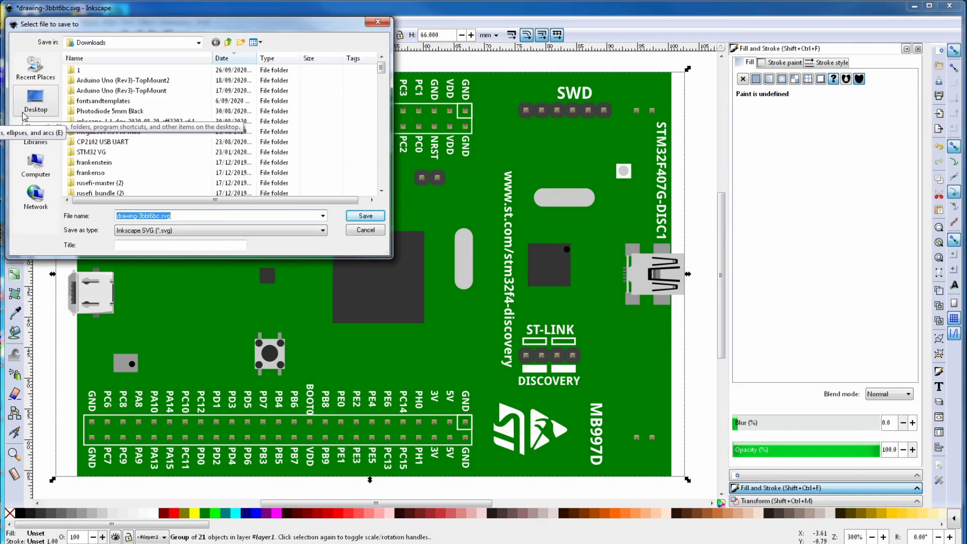
left_click(314, 232)
left_click(305, 247)
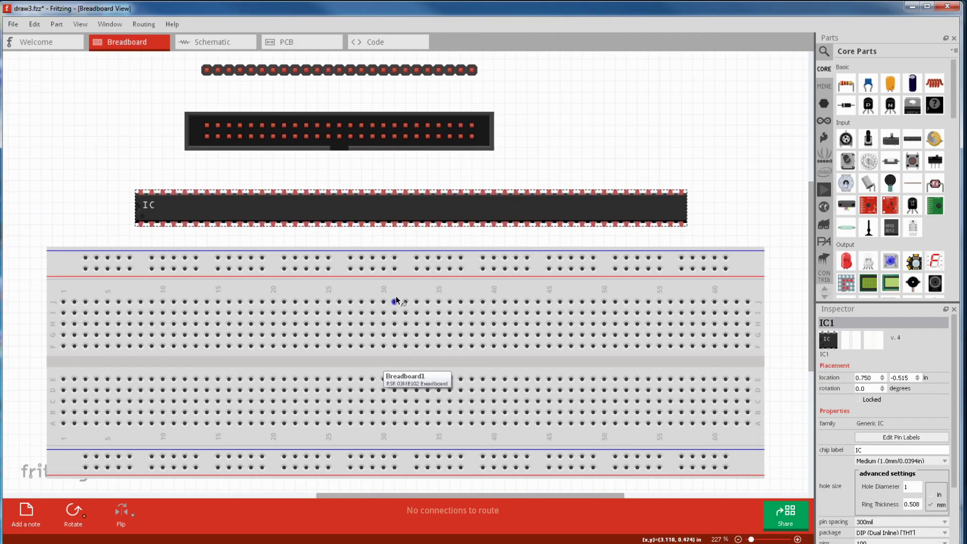
Open the IC in the parts editor and load drawing-3bbt6bc.svg as its breadboard image, dismissing the font notice
right_click(407, 211)
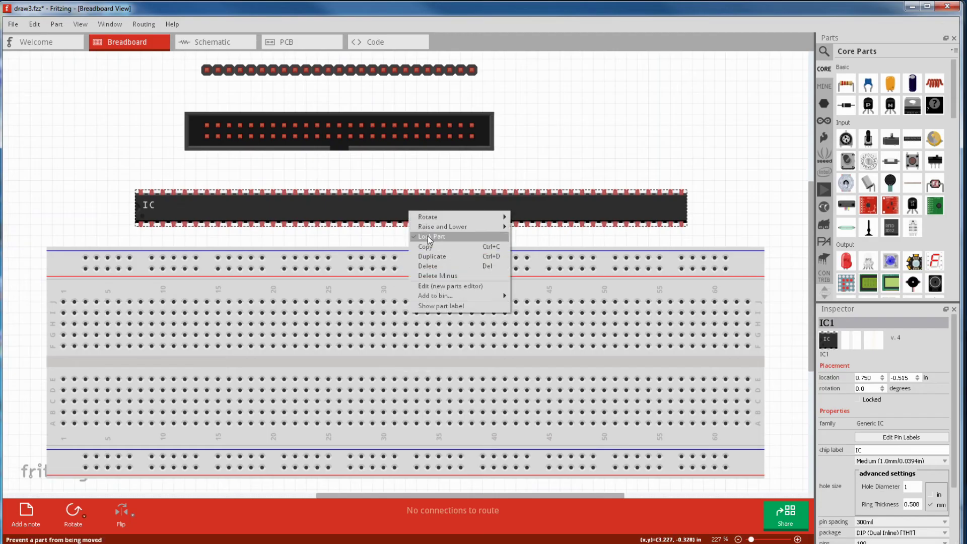
left_click(434, 286)
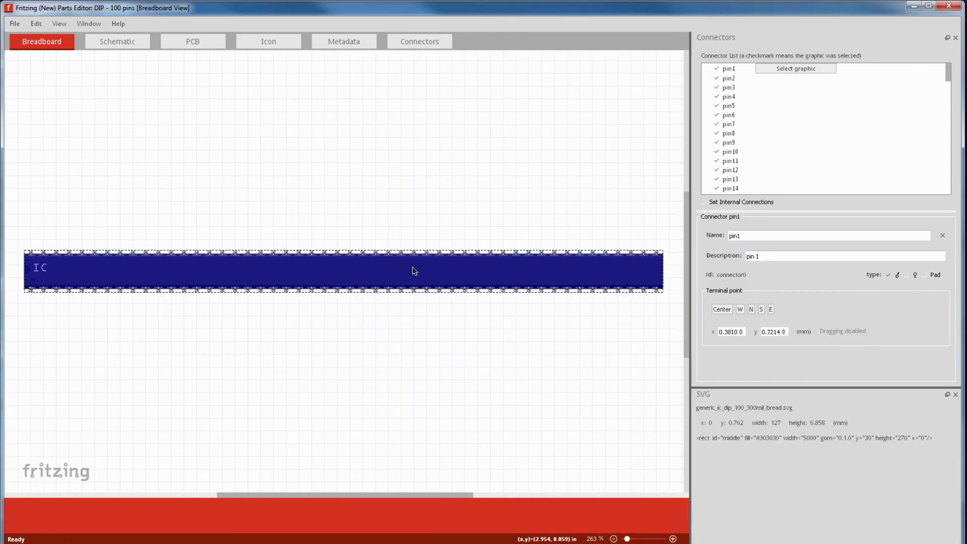
left_click(13, 25)
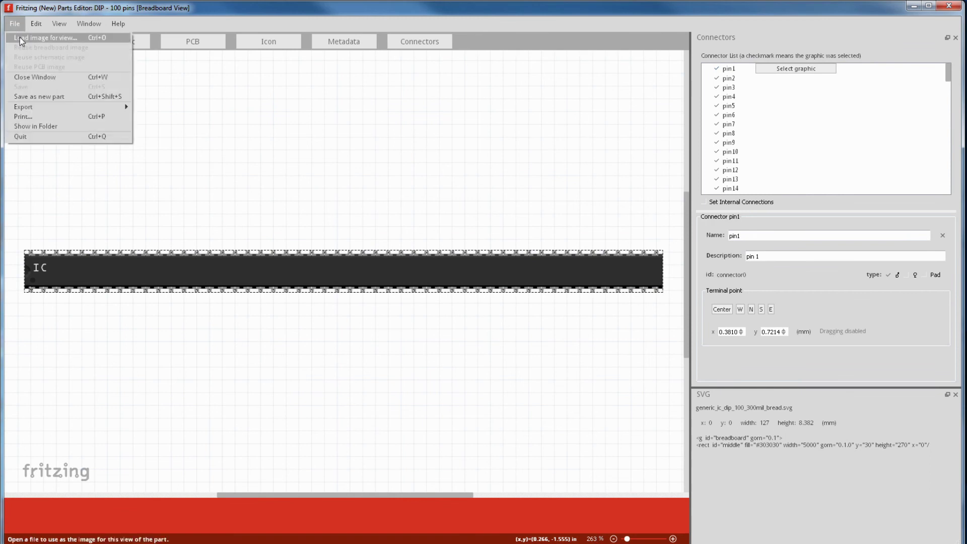
left_click(20, 37)
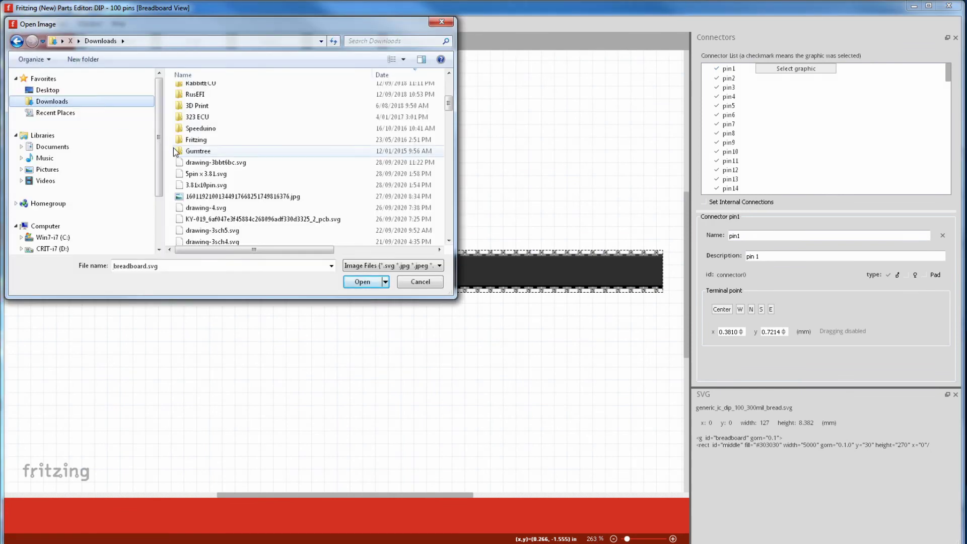
left_click(202, 164)
left_click(359, 283)
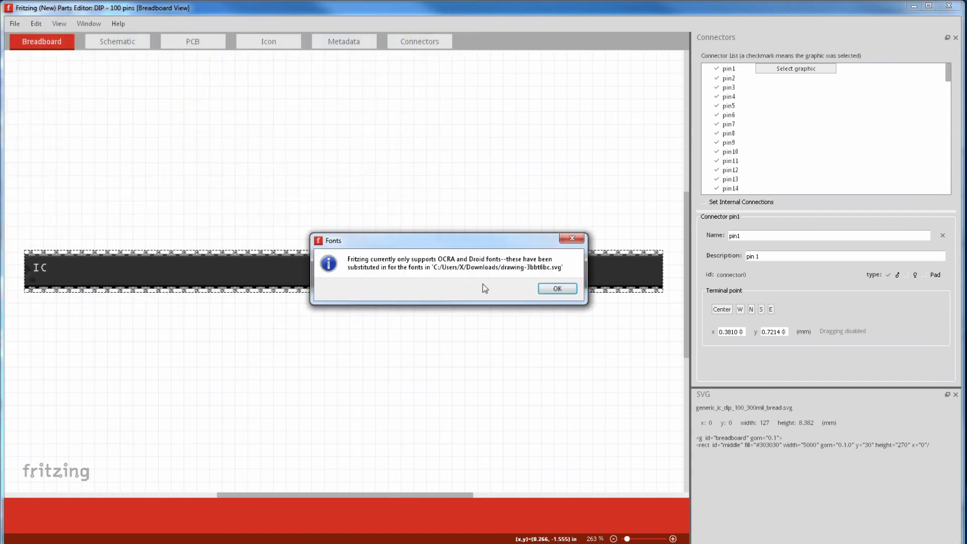
left_click(549, 288)
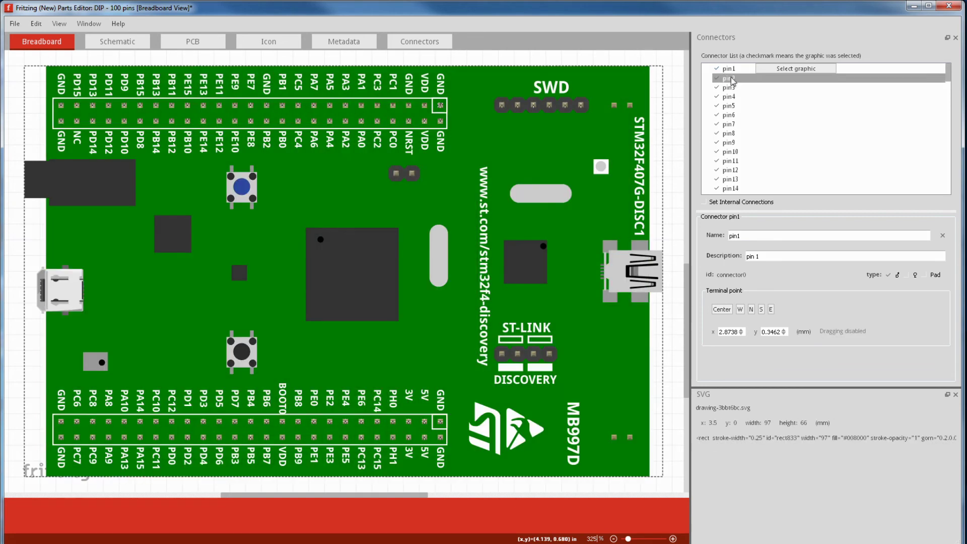
Zoom into the top header and centre pin1's terminal point on its GND pad
left_click_drag(949, 73, 956, 194)
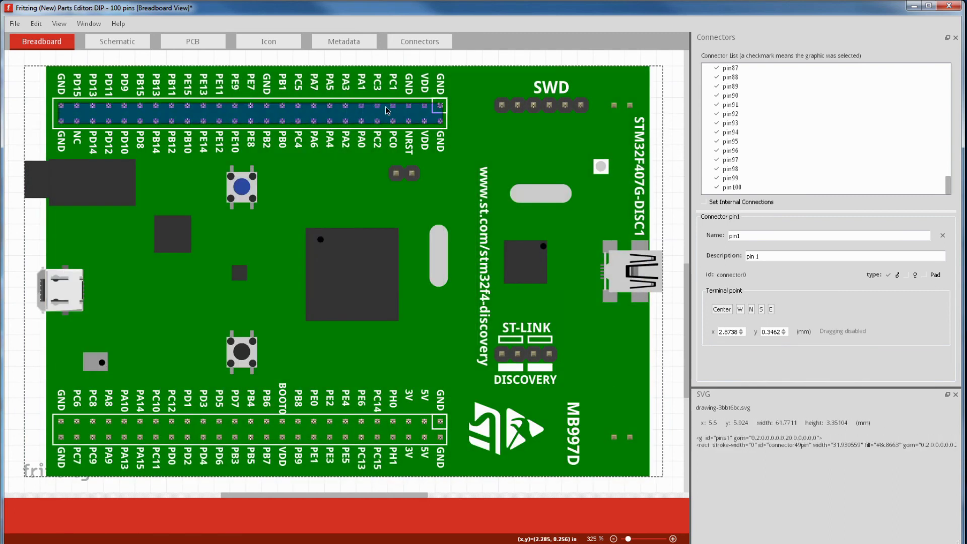
scroll(388, 111, "up", 5)
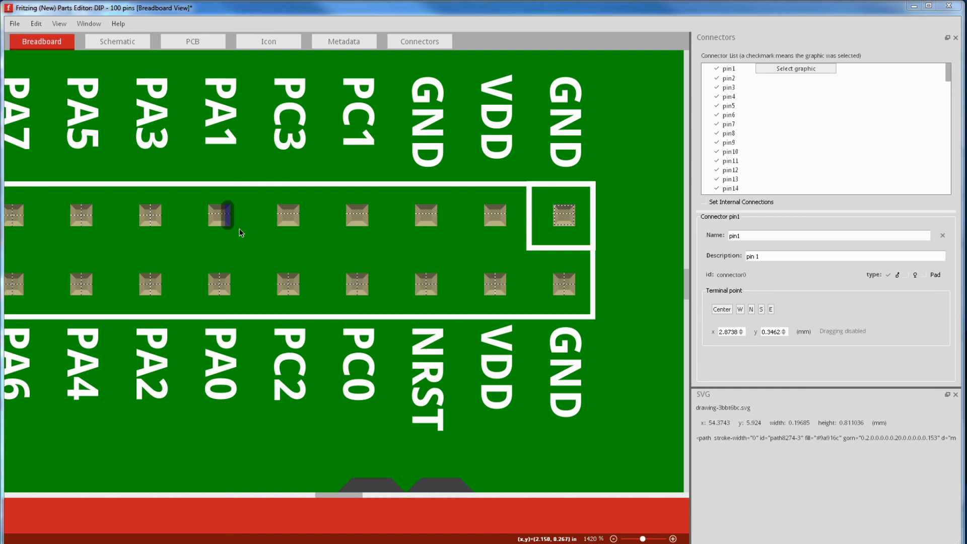
left_click(724, 71)
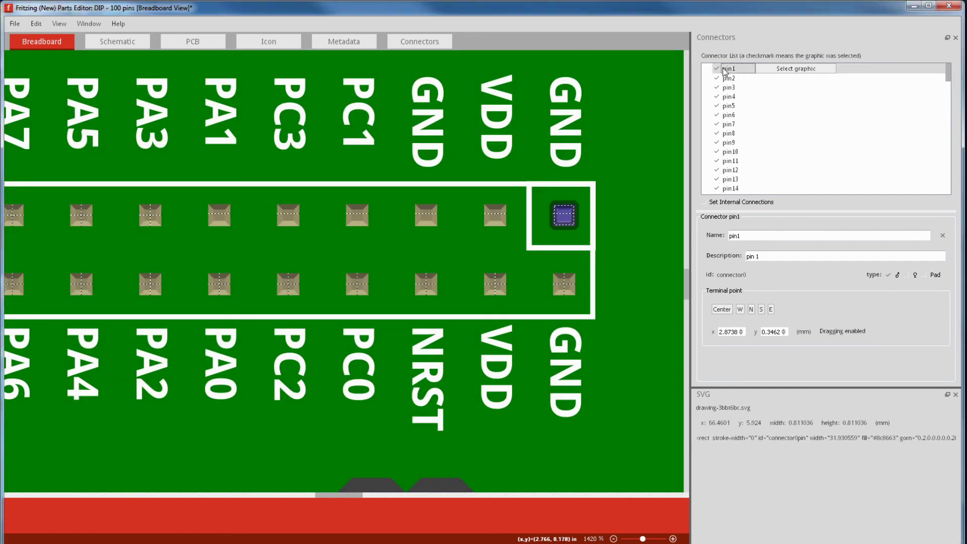
left_click(722, 309)
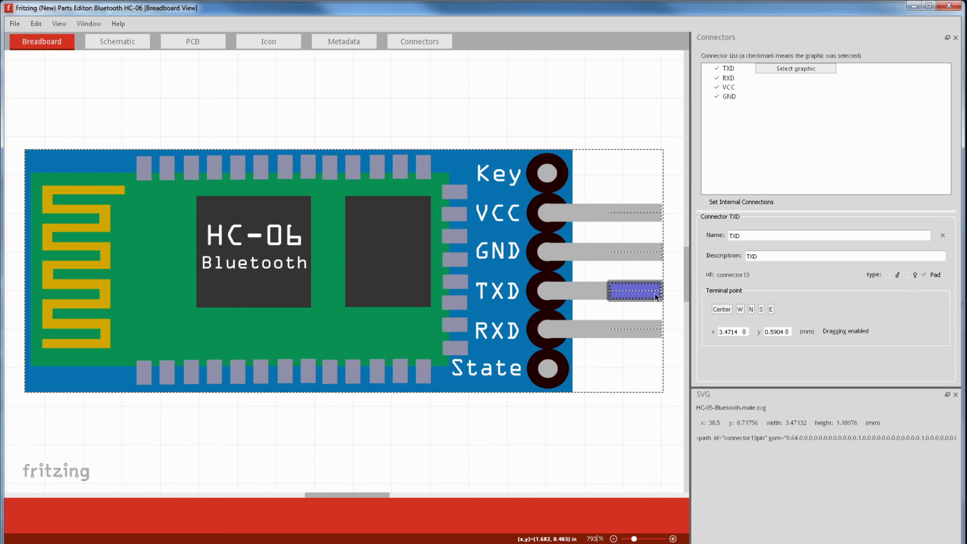
Select the HC-06 TXD pad to view its connector and terminal point
left_click(661, 297)
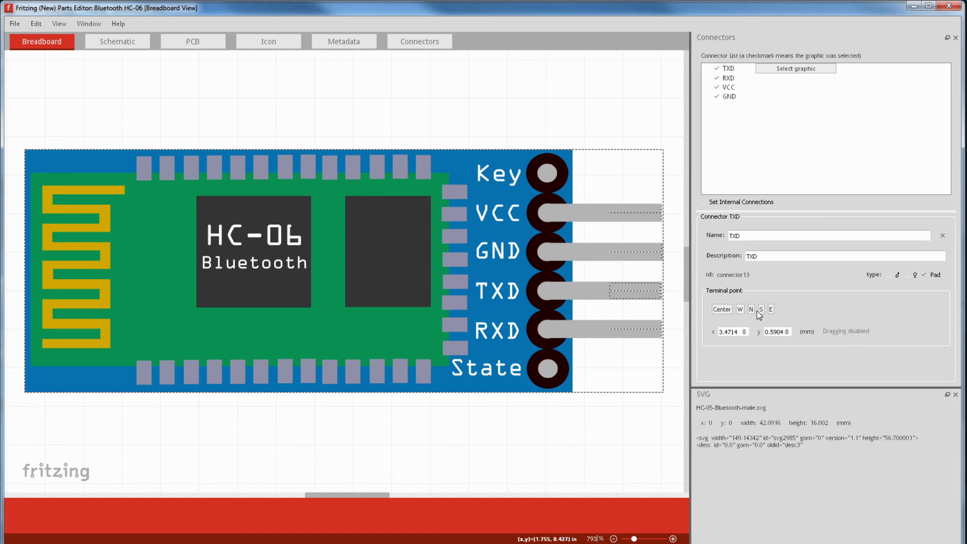
left_click(661, 297)
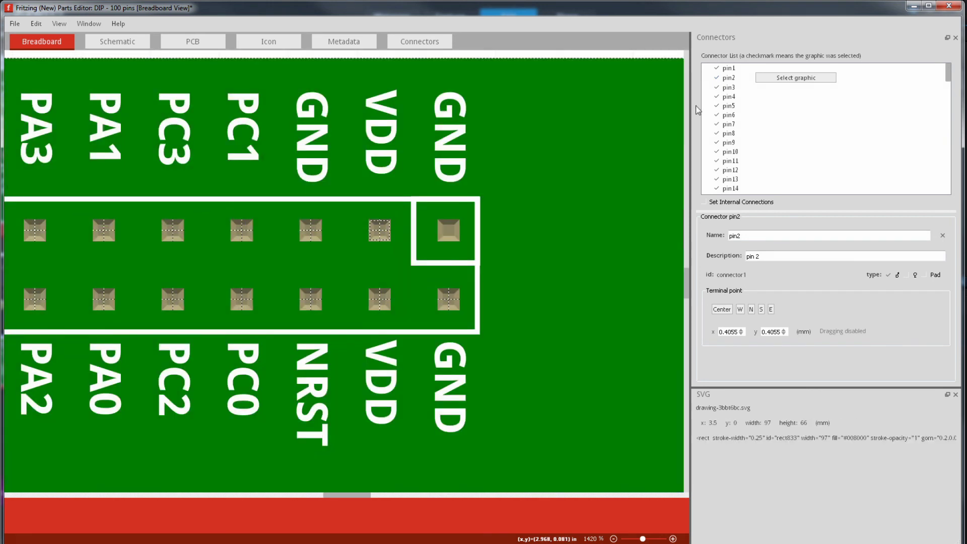
Assign the board's top-right GND pad graphic to connector pin1
left_click(727, 68)
left_click(773, 69)
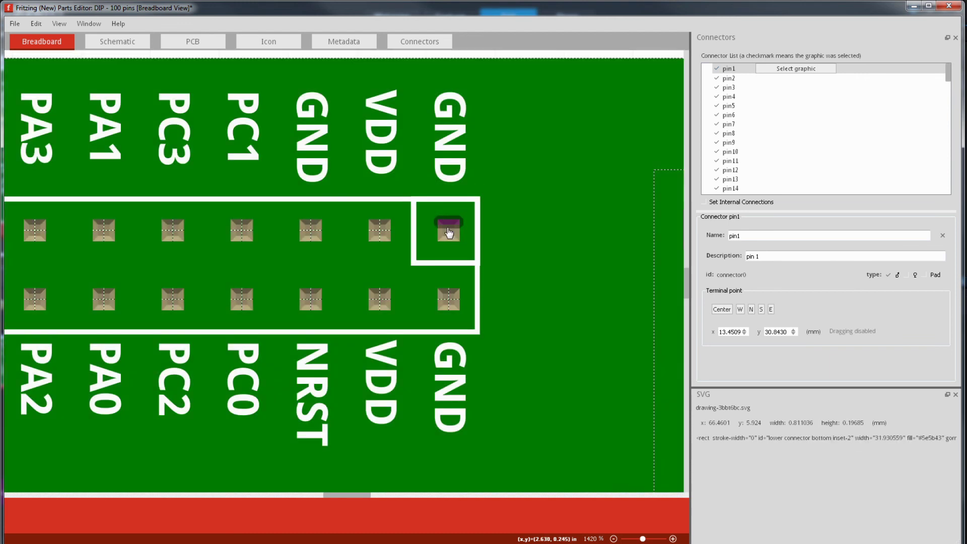
left_click(448, 231)
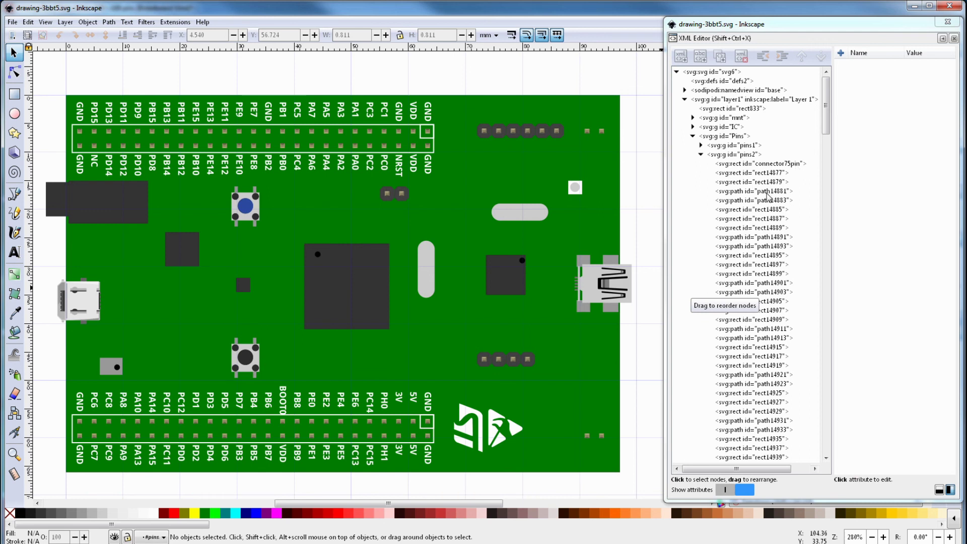
Inspect the rect14885 pad element in the Inkscape XML tree
left_click(760, 210)
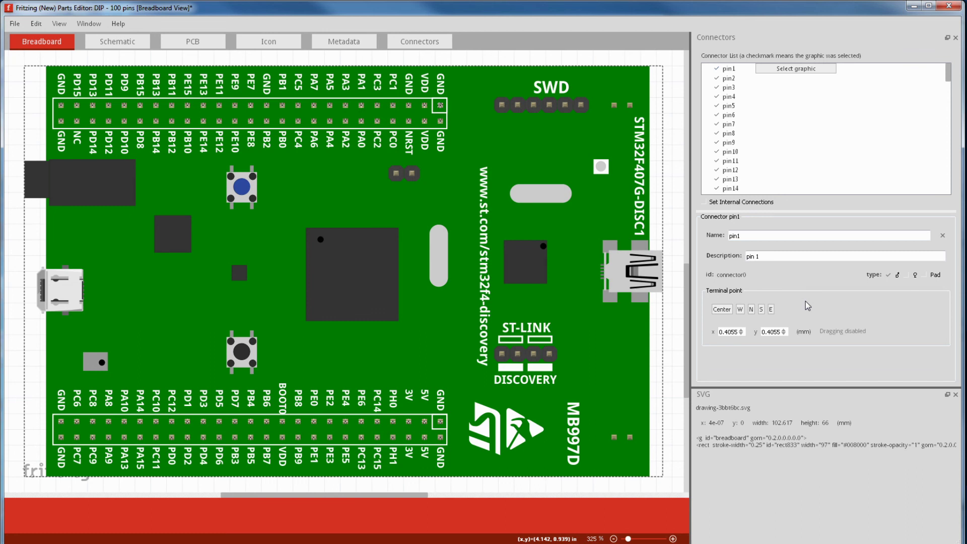
Turn on internal connections and link the top and bottom header GND pins together
left_click(436, 44)
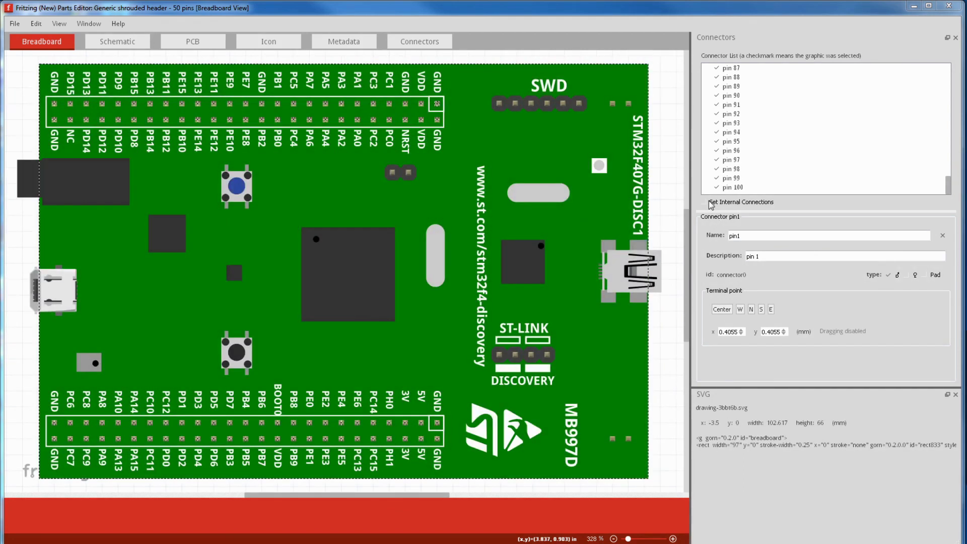
left_click(703, 202)
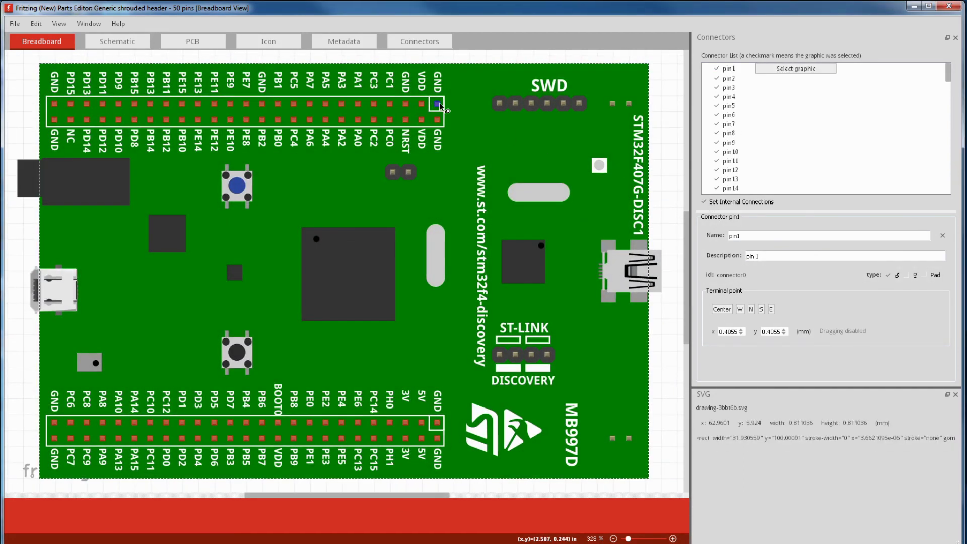
left_click_drag(437, 103, 437, 119)
left_click_drag(438, 423, 437, 119)
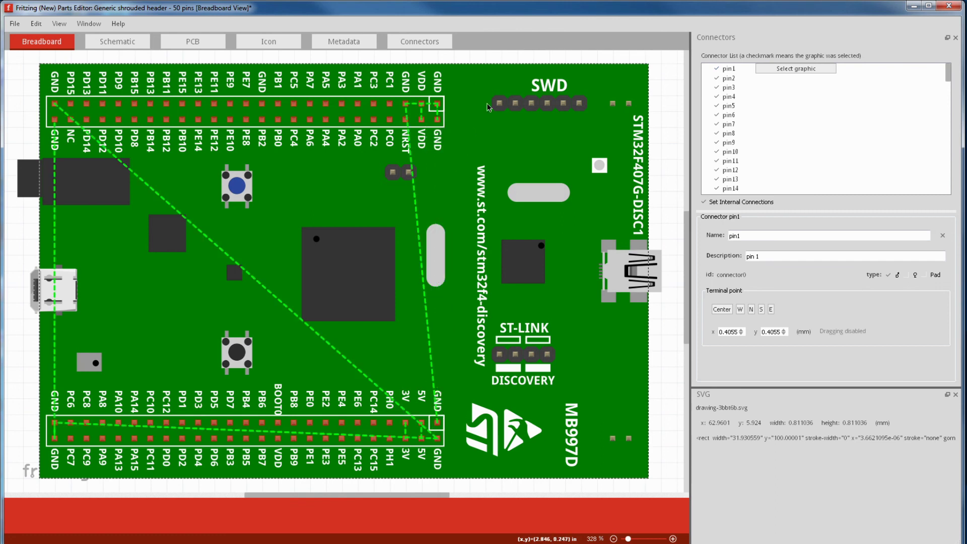
left_click(438, 120)
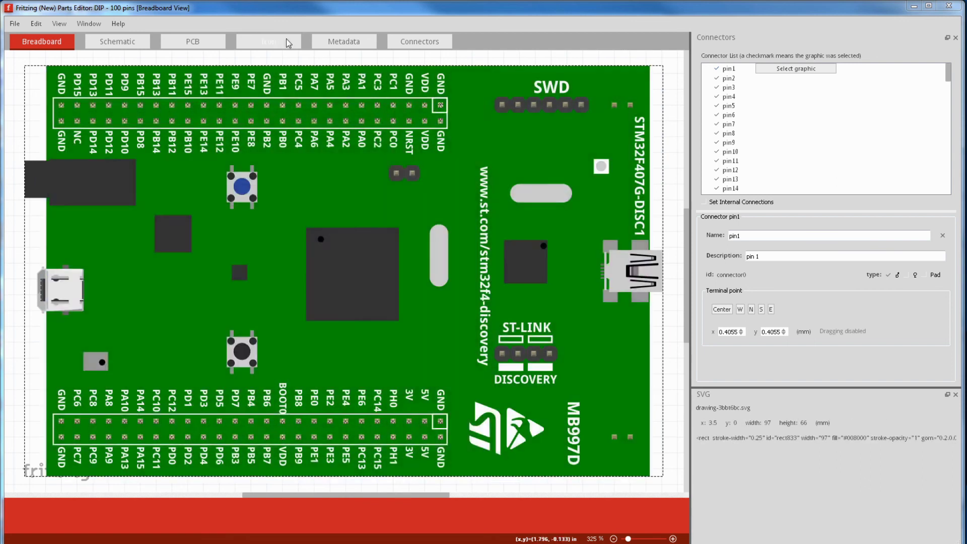
Make the part's icon reuse the breadboard image
left_click(287, 42)
left_click(14, 24)
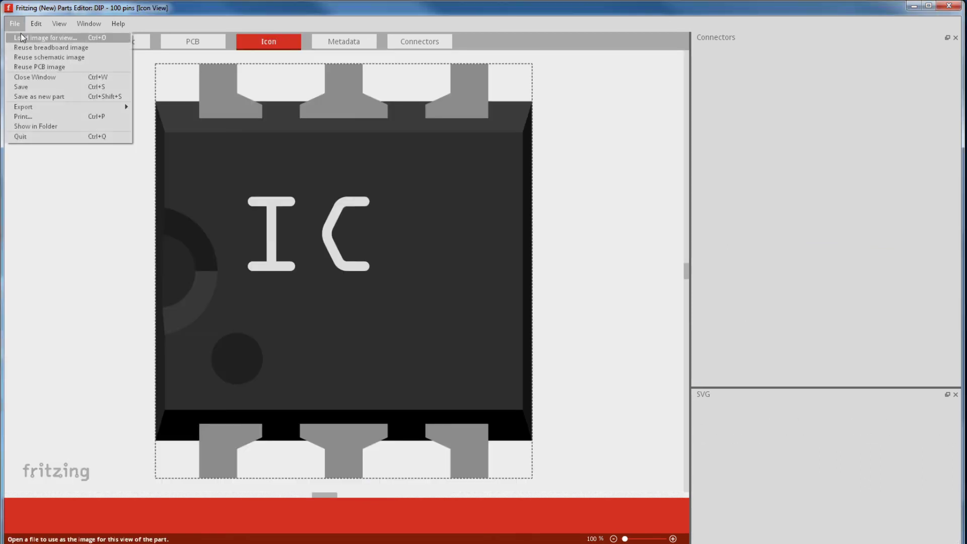
left_click(20, 47)
left_click(25, 46)
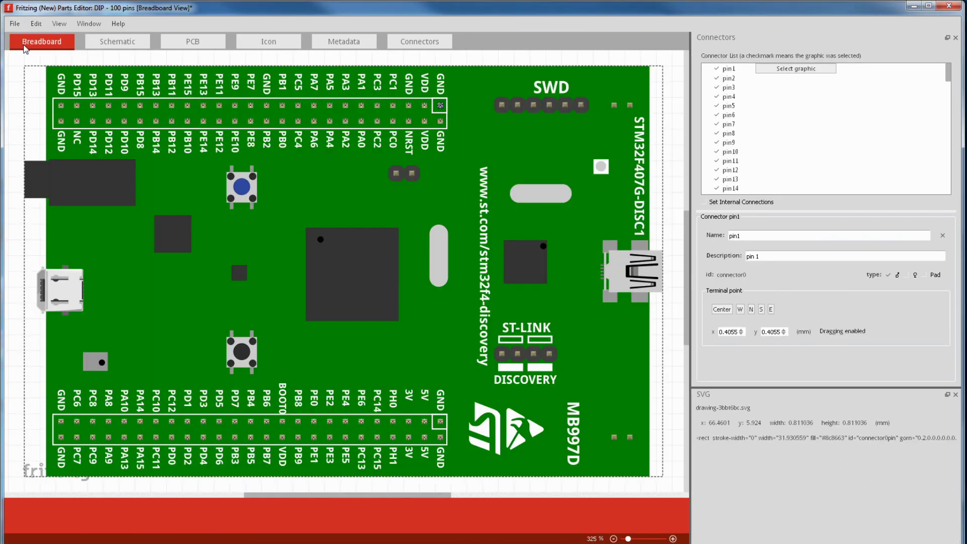
Step through the connectors from pin1 down to pin26, checking each pin's pad
left_click(722, 71)
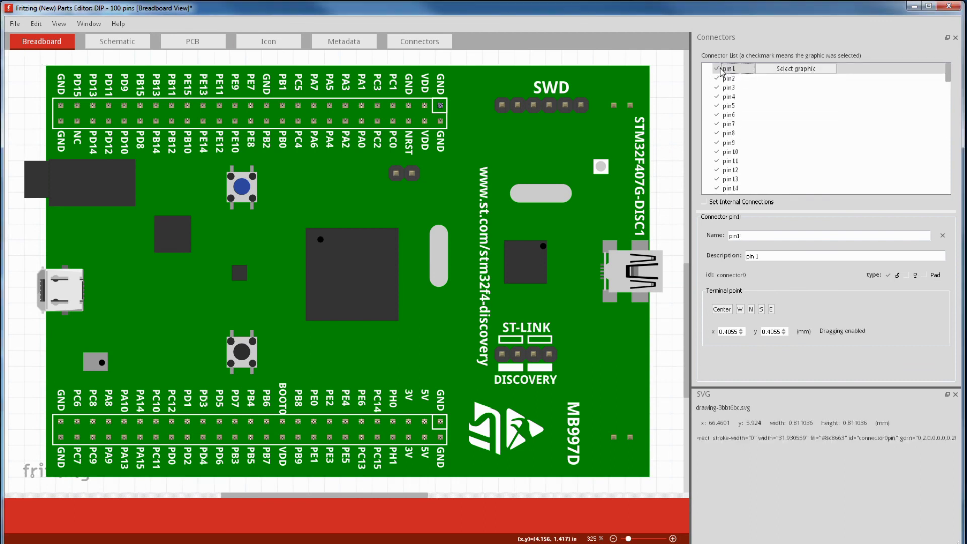
key("Down")
key("Down")
key("Down")
key("Down")
key("Down")
key("Down")
key("Down")
key("Down")
key("Down")
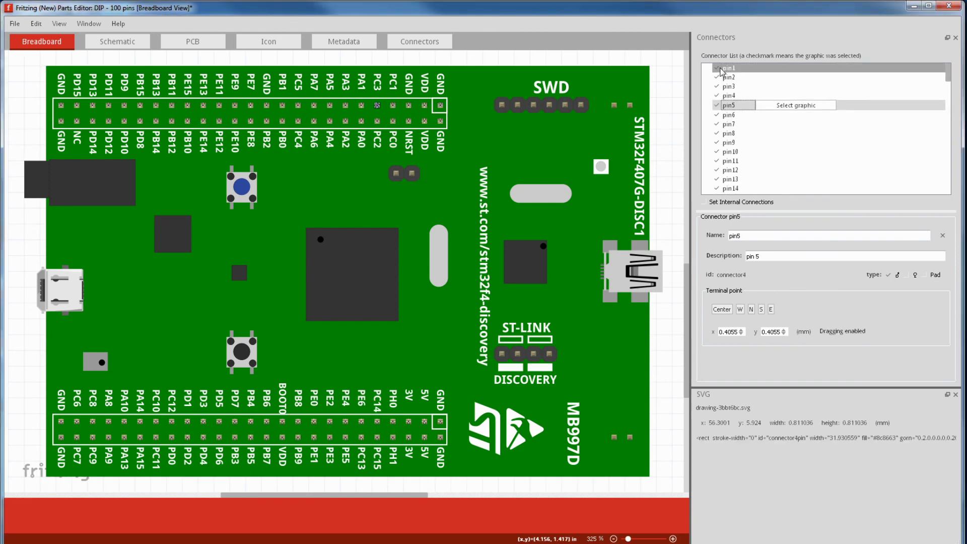
key("Down")
key("Down")
key("Down")
key("Down")
key("Down")
key("Down")
key("Down")
key("Down")
key("Down")
key("Down")
key("Down")
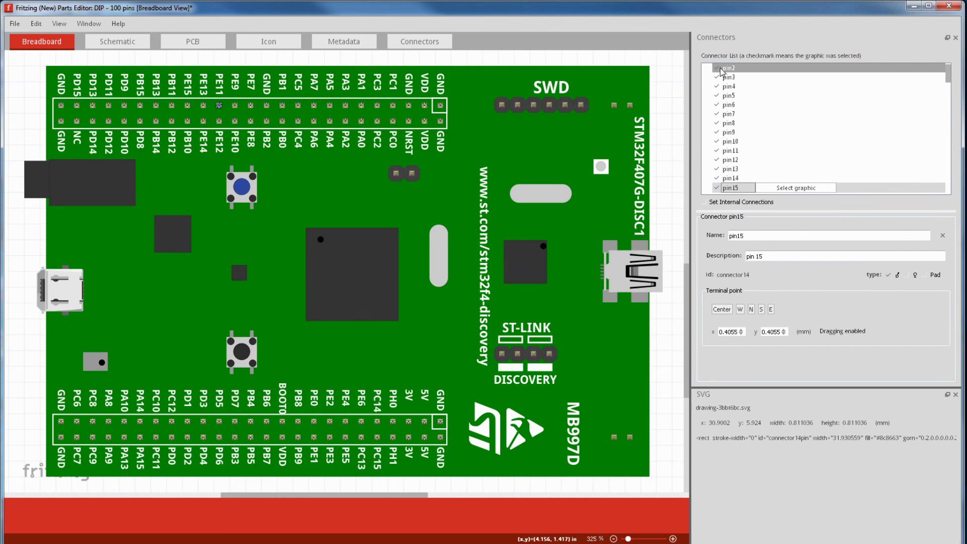
key("Down")
key("Down")
key("Down")
key("Down")
key("Down")
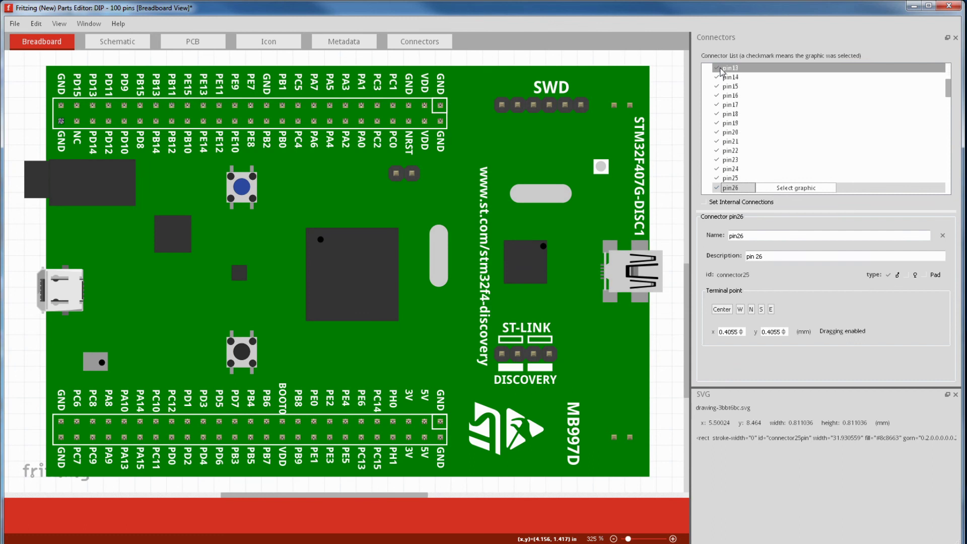
left_click(302, 151)
left_click(15, 24)
Save the board as a new part with prefix STM32F407F and close the Parts Editor
left_click(51, 96)
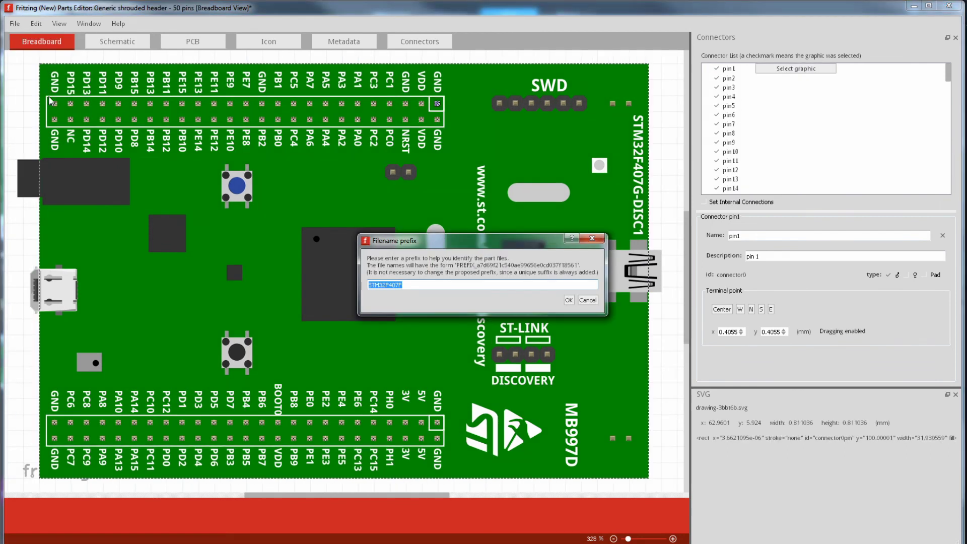
left_click(569, 300)
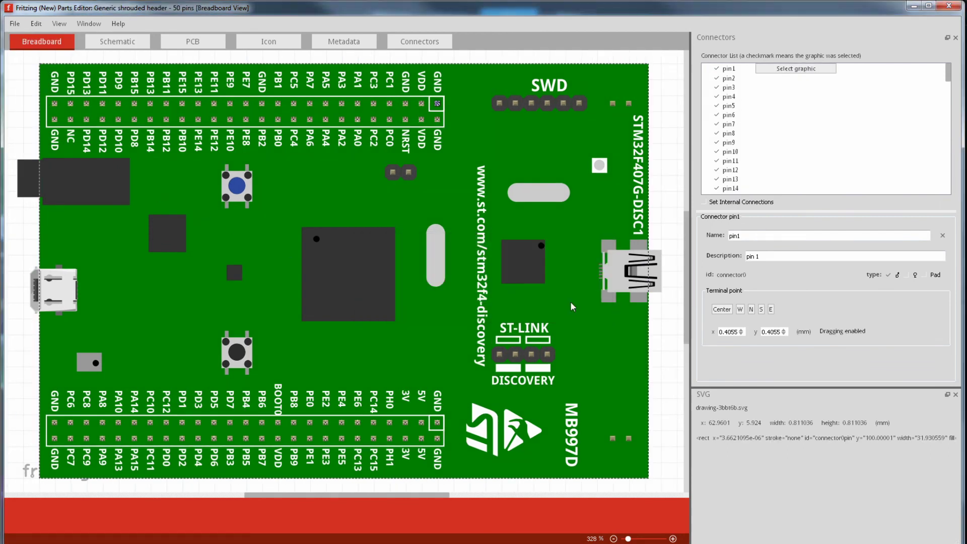
left_click(948, 6)
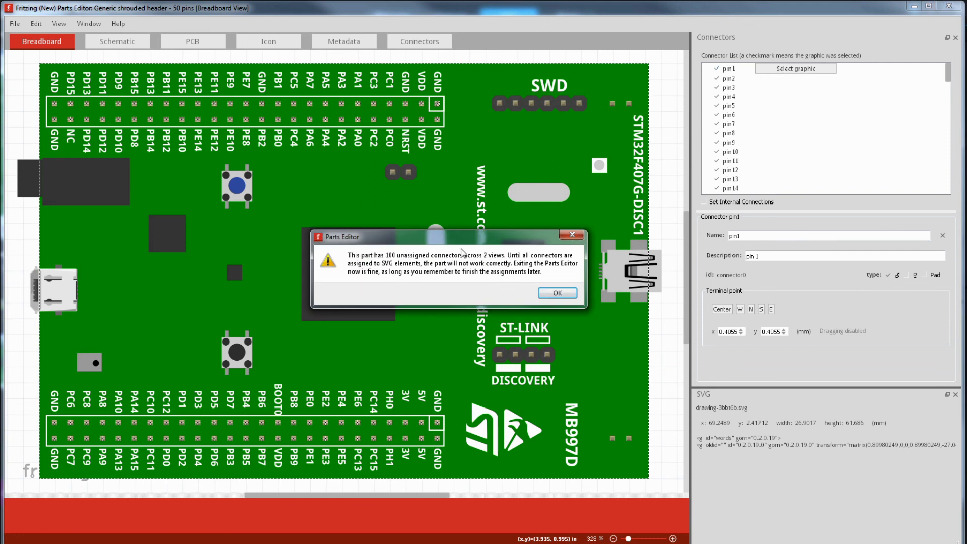
Dismiss the unassigned-connectors warning and bring up the new part in the My Parts bin
left_click(554, 293)
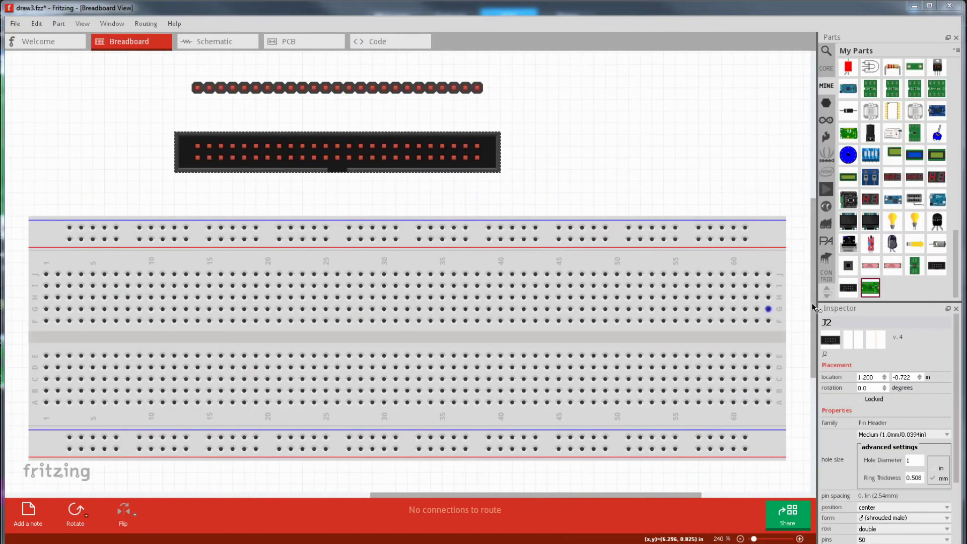
left_click(957, 51)
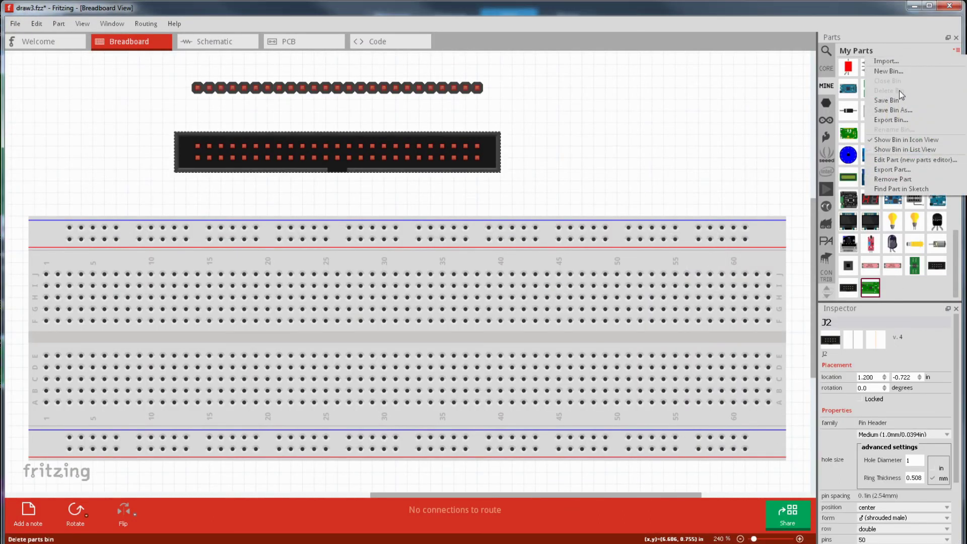
left_click(888, 99)
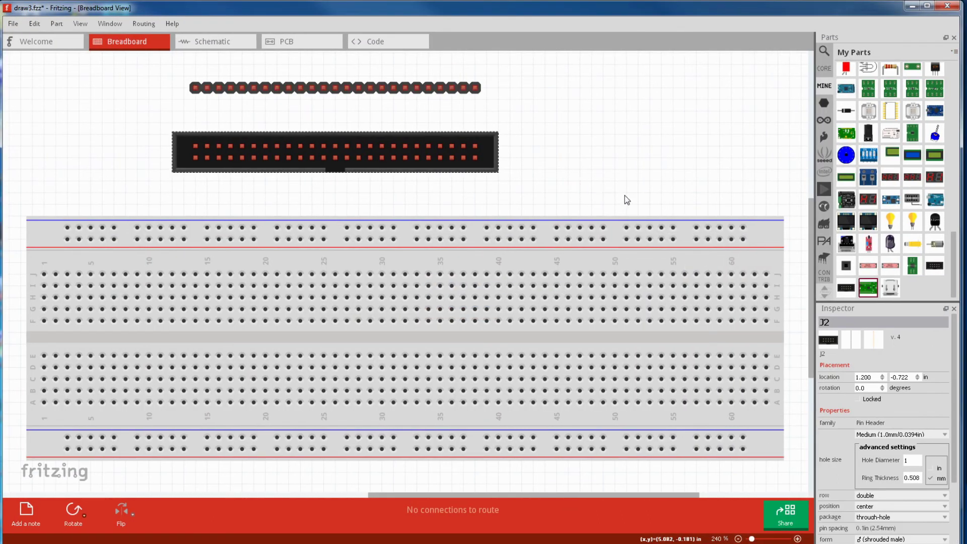
Place the STM32F4 Discovery board on the breadboard and wire PC0 and another top pin to the bottom header
left_click_drag(867, 288, 323, 109)
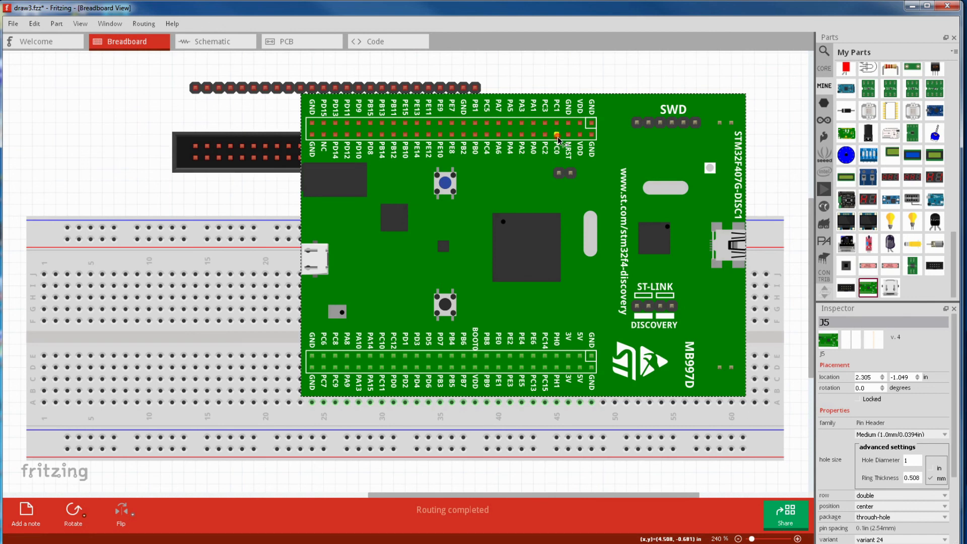
left_click_drag(557, 136, 347, 355)
left_click_drag(346, 135, 579, 357)
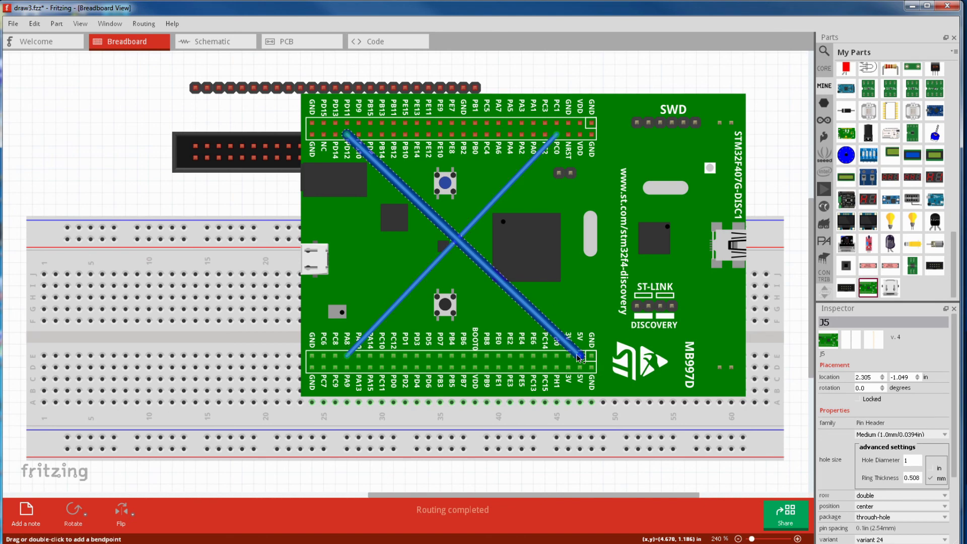